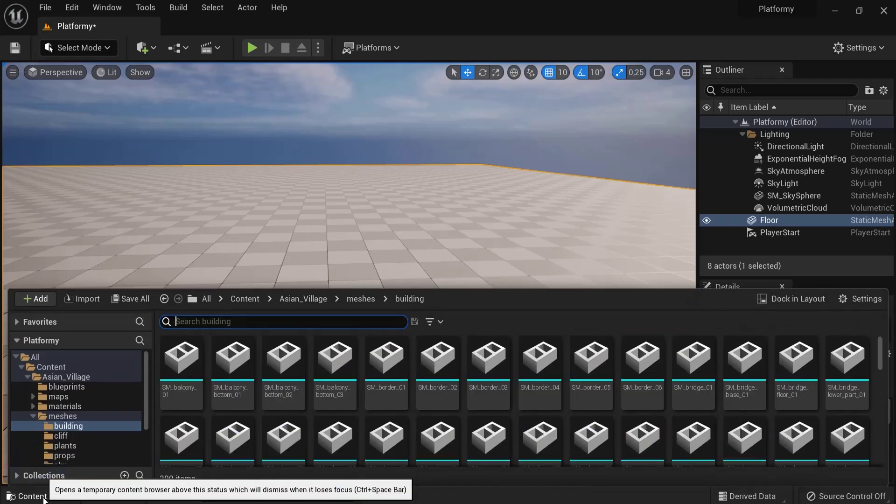
Step: Go to the top-level Content folder and briefly play-test the level
left_click(241, 301)
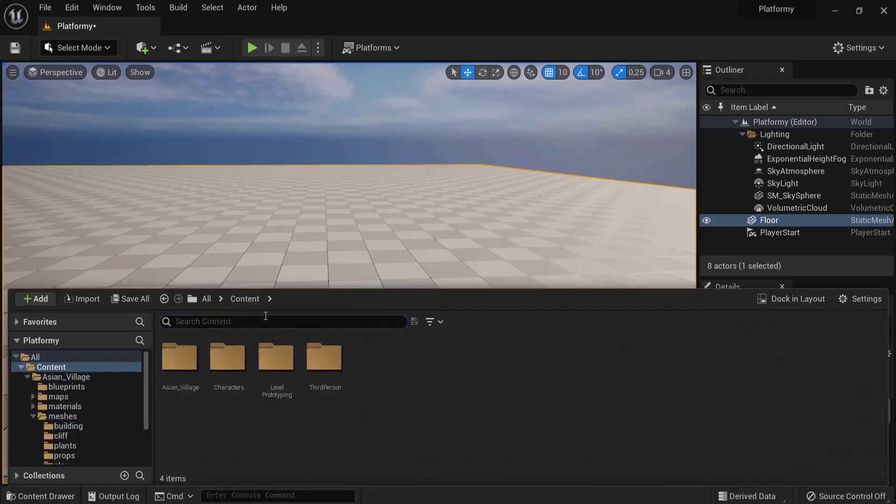
left_click(252, 48)
key("Escape")
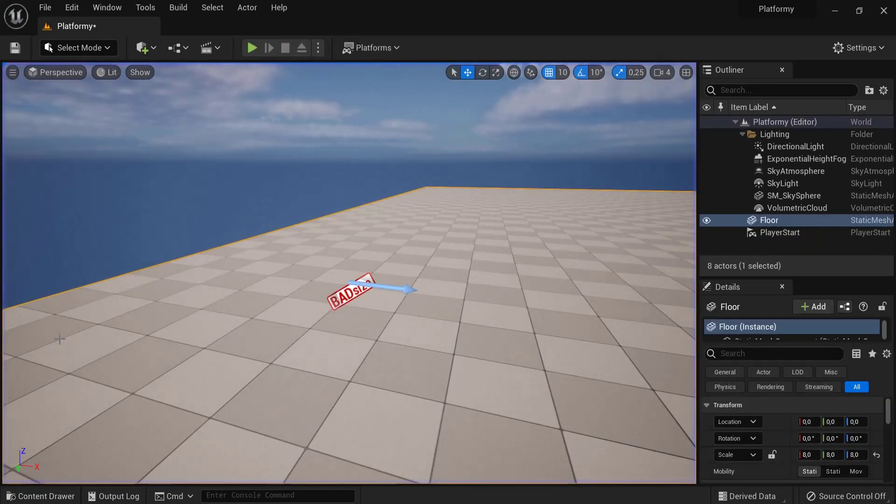
Step: Dock the content browser in the editor layout and open the Blueprints folder inside ThirdPerson
left_click(60, 496)
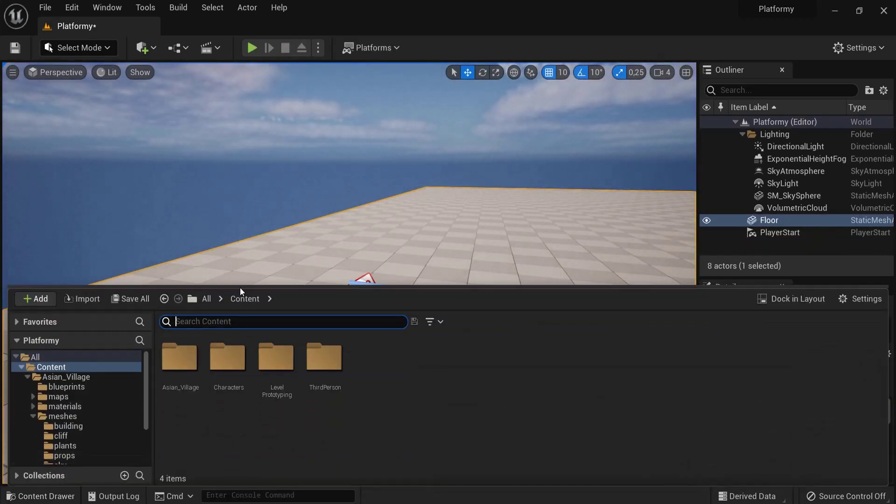
left_click(772, 298)
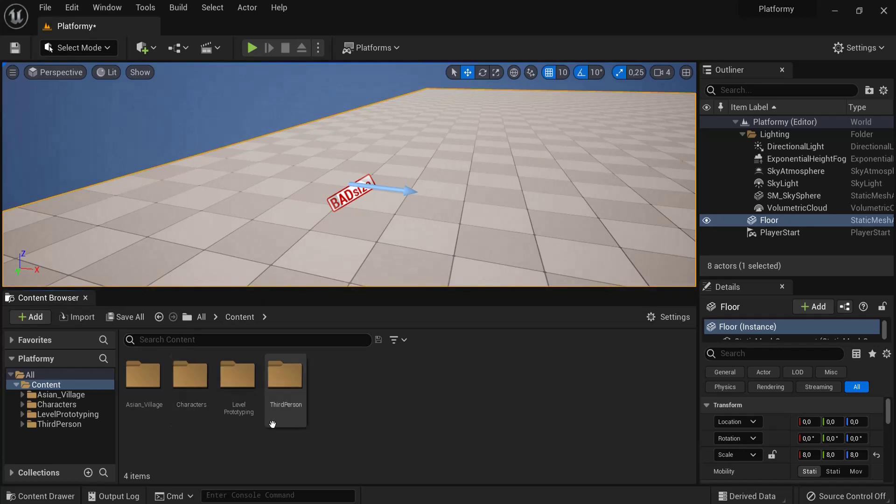
double_click(284, 384)
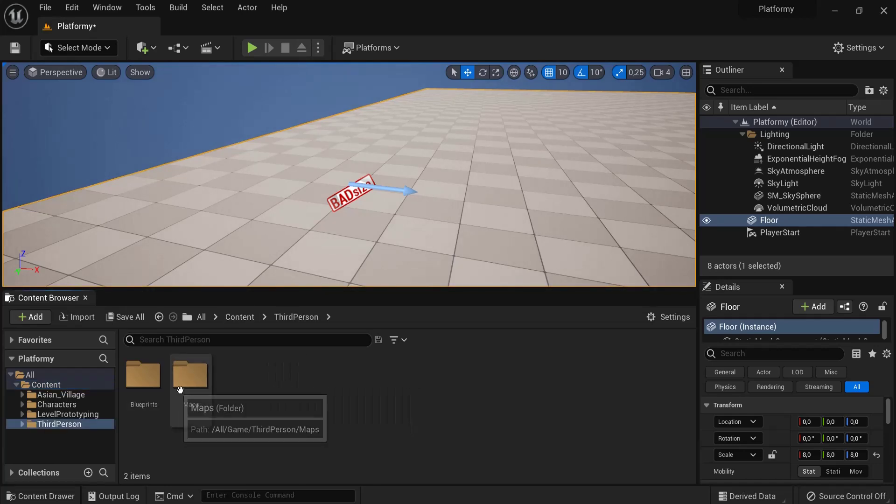
double_click(153, 391)
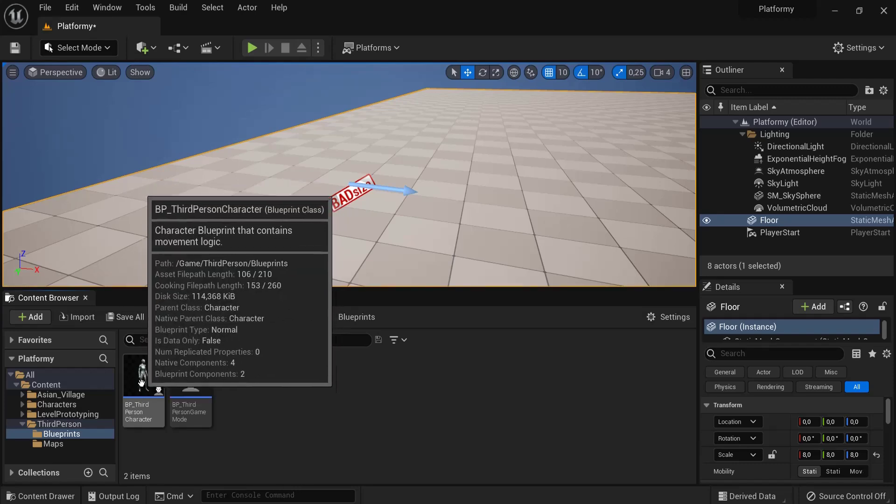
Step: Open the BP_ThirdPersonCharacter blueprint and view the character in its viewport
left_click(148, 376)
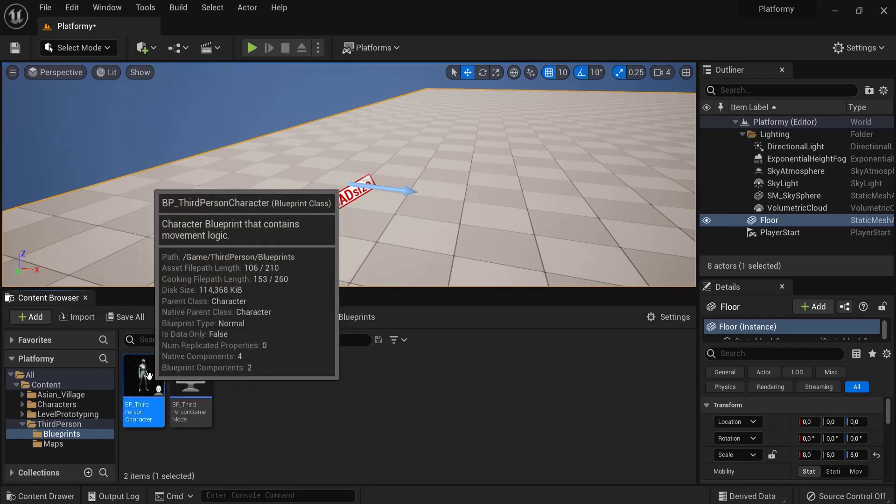
double_click(148, 376)
left_click(167, 71)
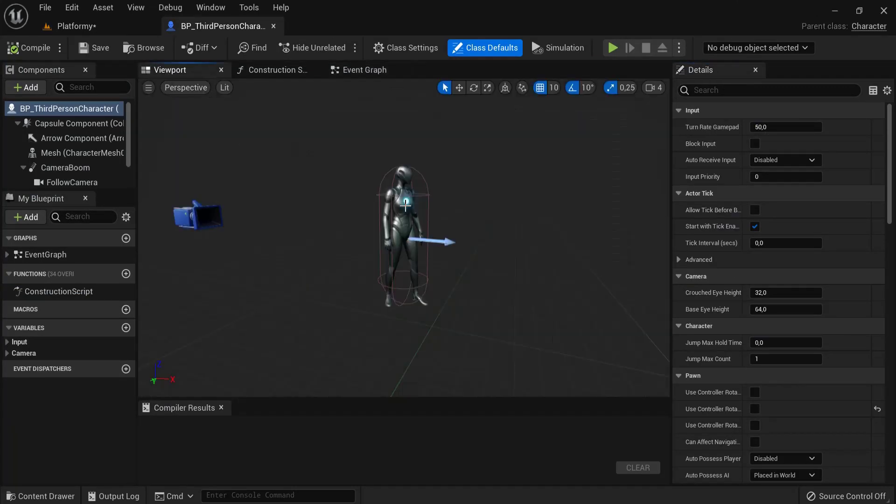
Step: Return to the Platformy level, create a folder named Jonny inside Content/Characters and open it
left_click(74, 26)
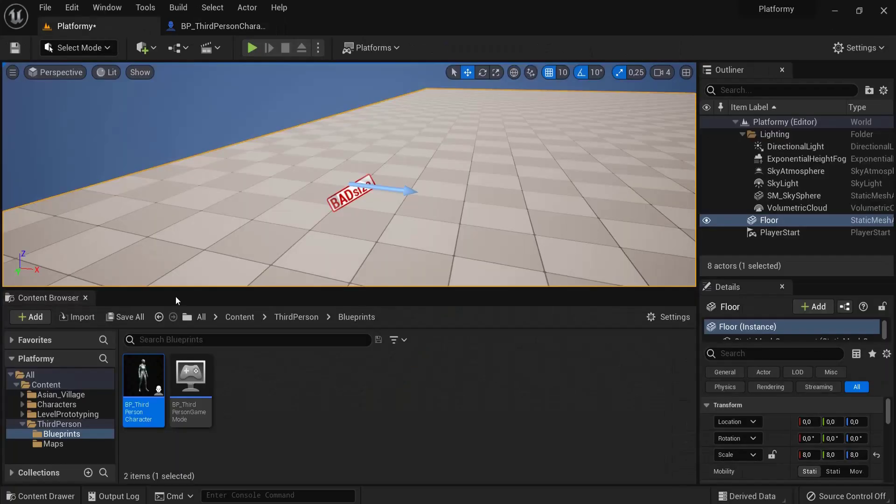
left_click(238, 317)
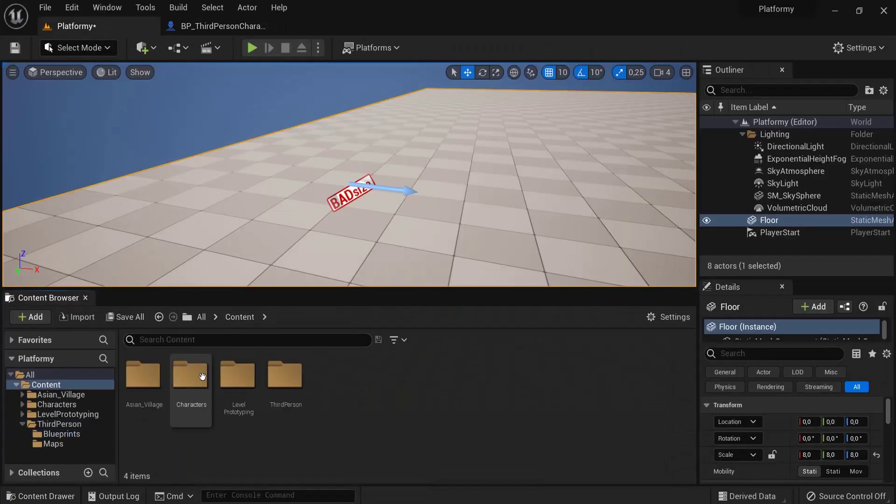
double_click(193, 400)
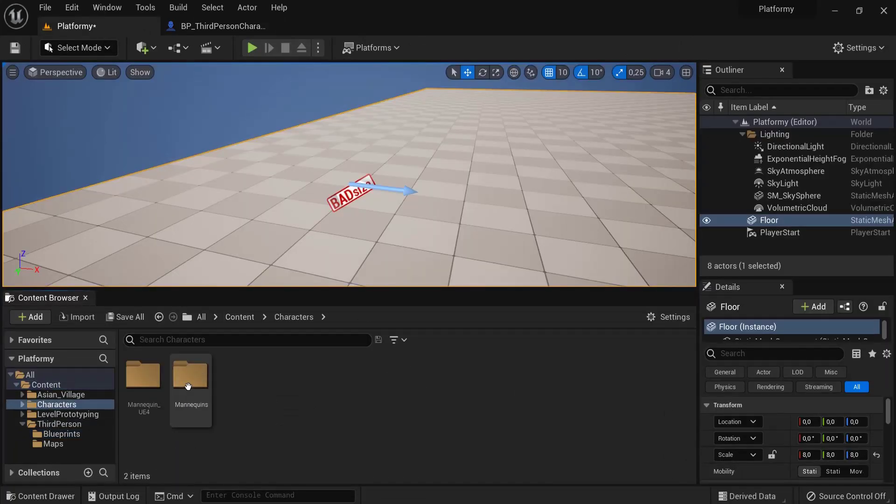
right_click(270, 389)
left_click(320, 182)
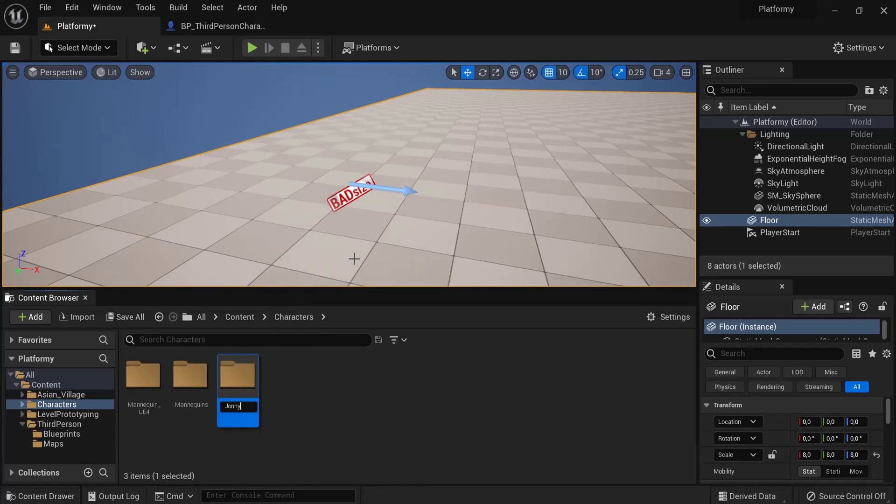
key("Return")
key("Return")
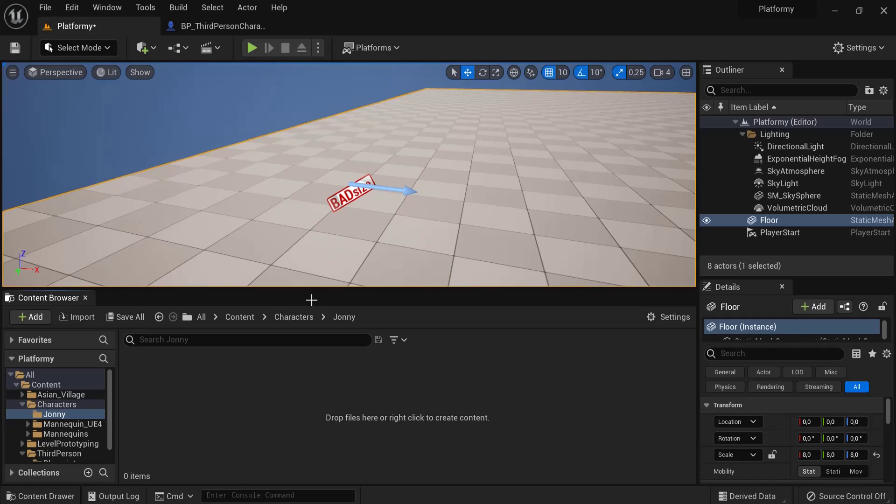
Step: Choose the Johnny 3D object file from the desktop's 02 Animation blueprint folder for import into the Jonny folder
right_click(263, 402)
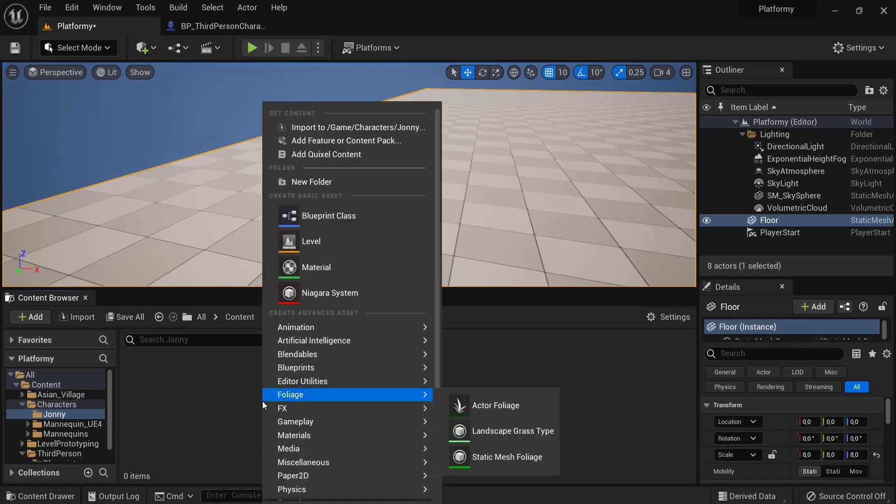
left_click(312, 127)
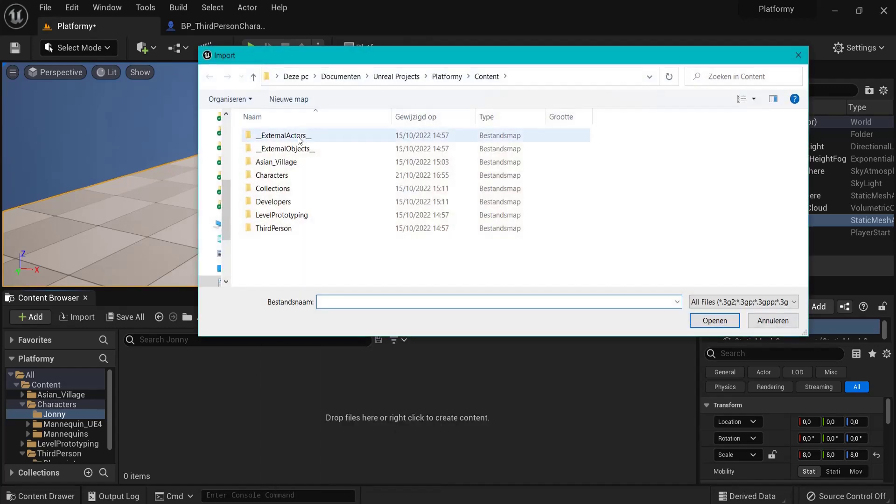
scroll(212, 158, "up", 5)
left_click(222, 141)
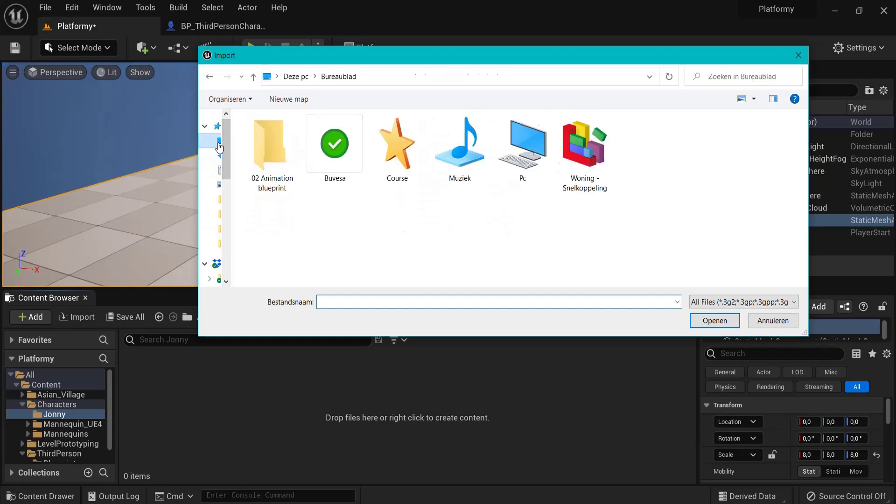
double_click(272, 183)
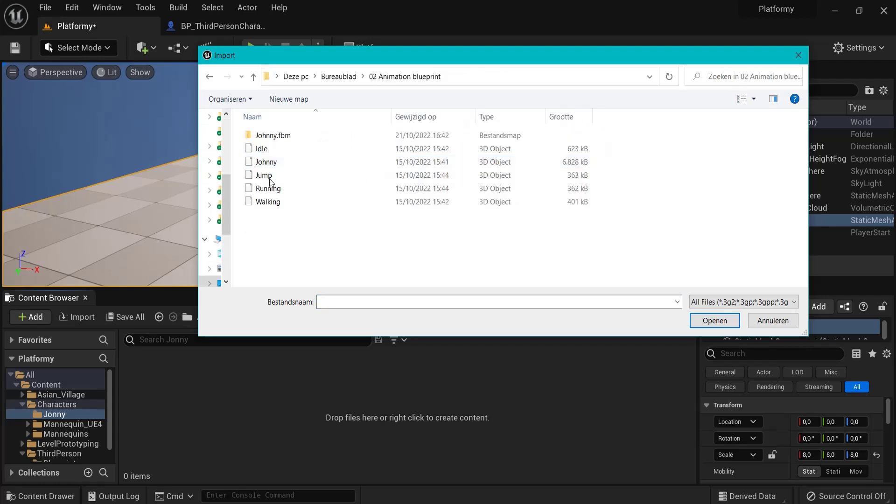
left_click(266, 162)
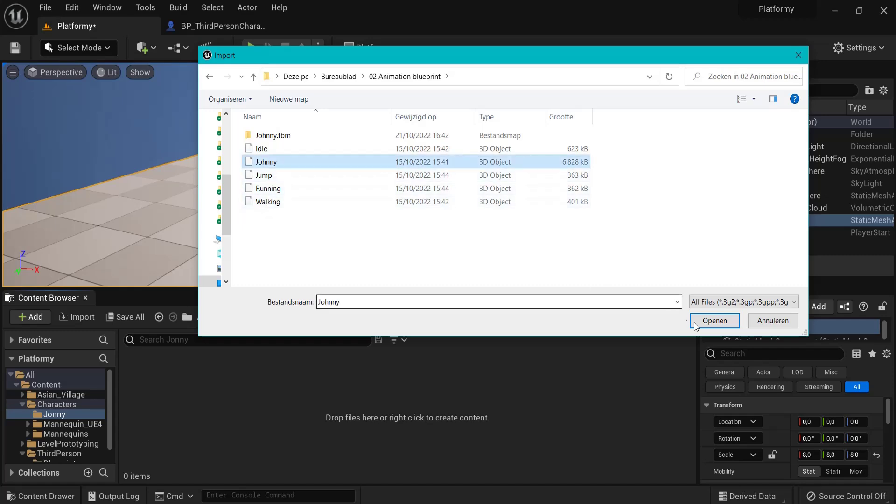
left_click(713, 320)
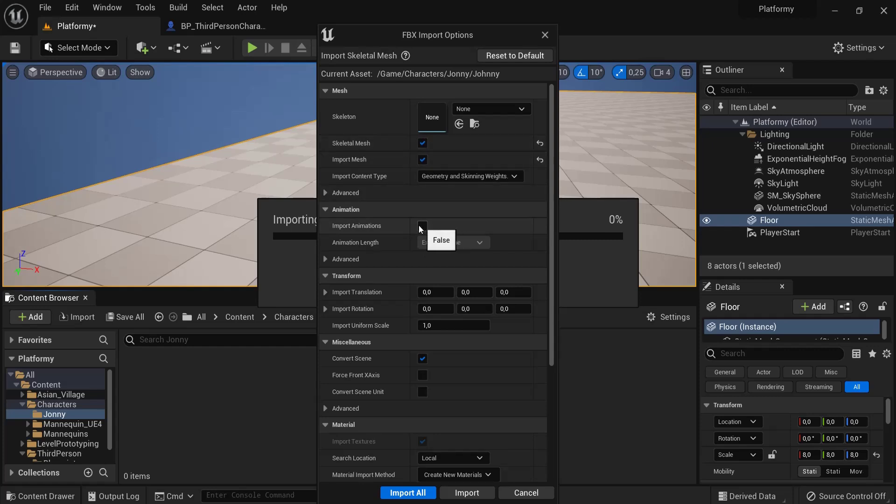
Step: Import Johnny as a skeletal mesh with animations off and new materials created, and clear and close the message log
scroll(422, 229, "down", 1)
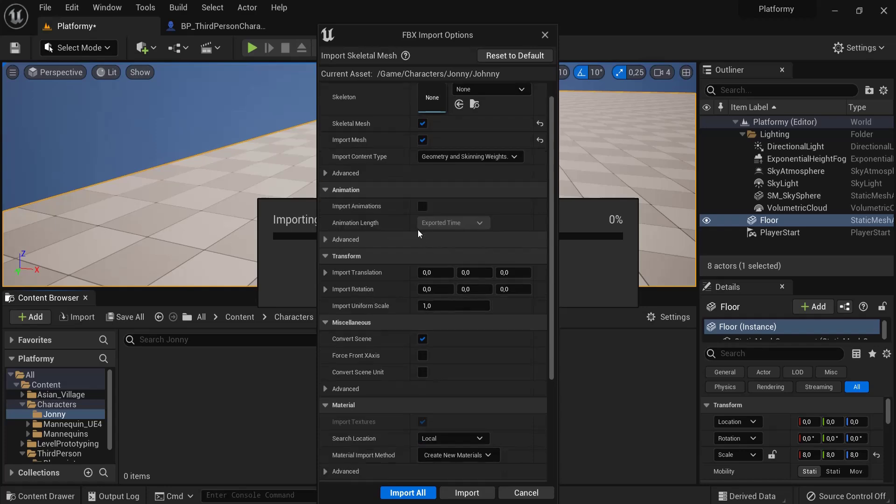
scroll(422, 210, "down", 6)
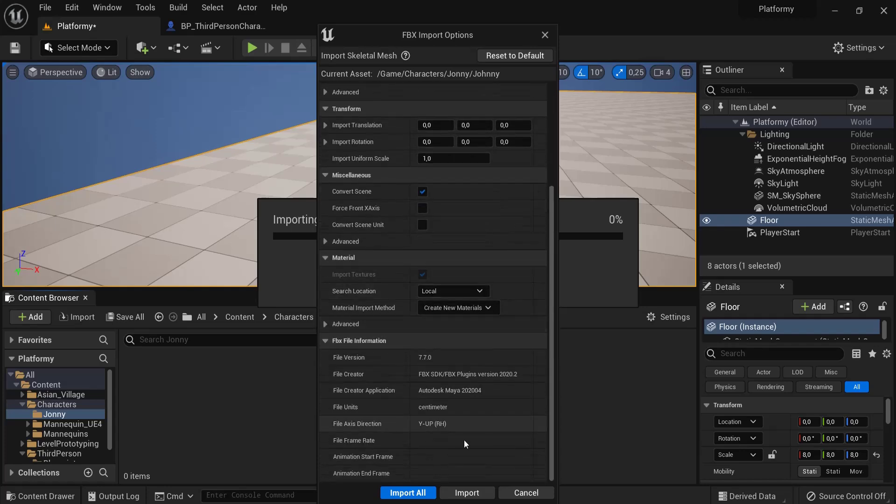
left_click(468, 492)
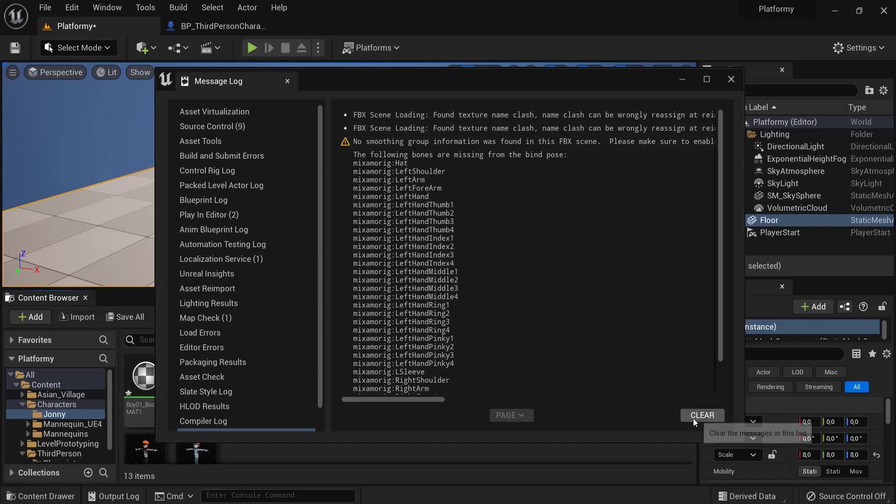
left_click(700, 416)
left_click(731, 79)
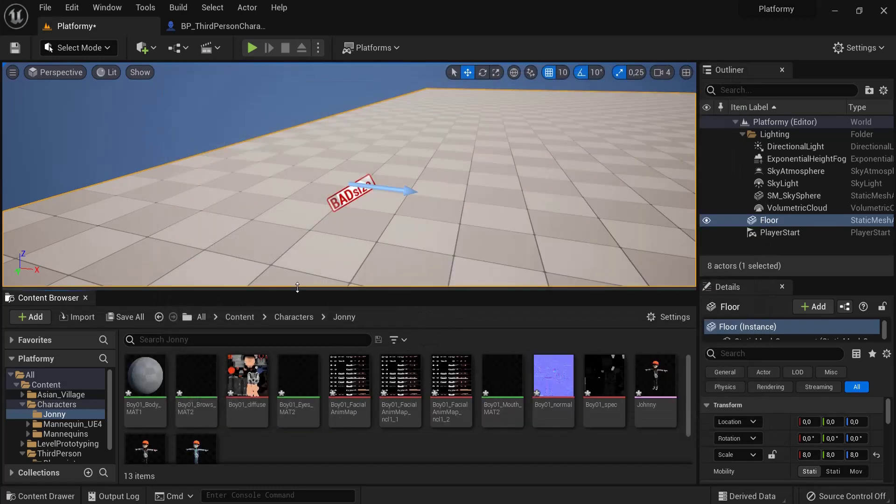
Step: Enlarge the content browser and create a folder named Materials inside the Jonny folder
left_click_drag(378, 290, 379, 227)
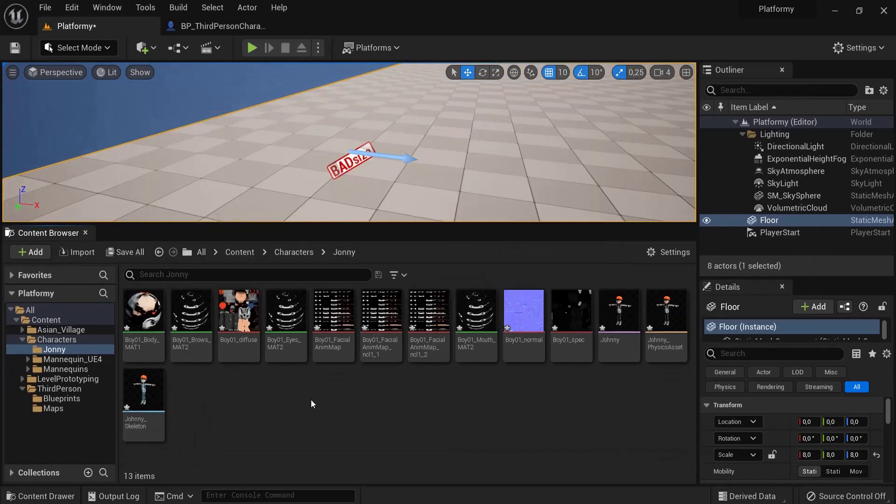
right_click(245, 408)
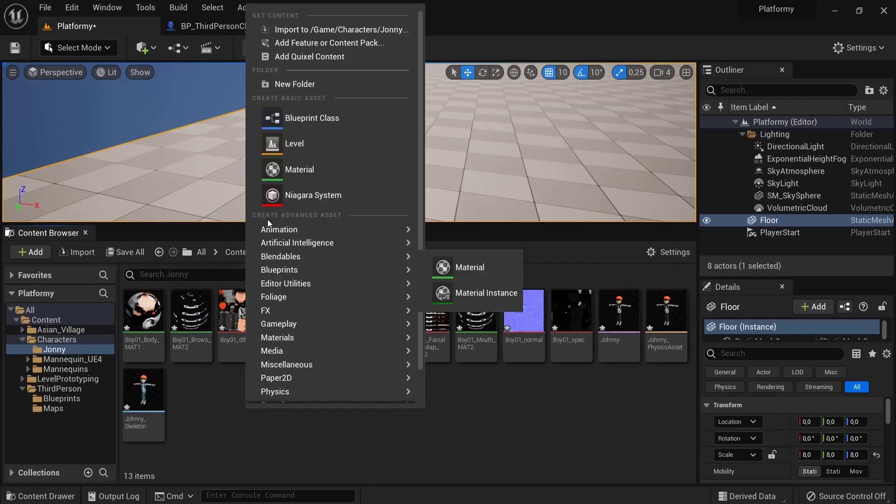
left_click(302, 86)
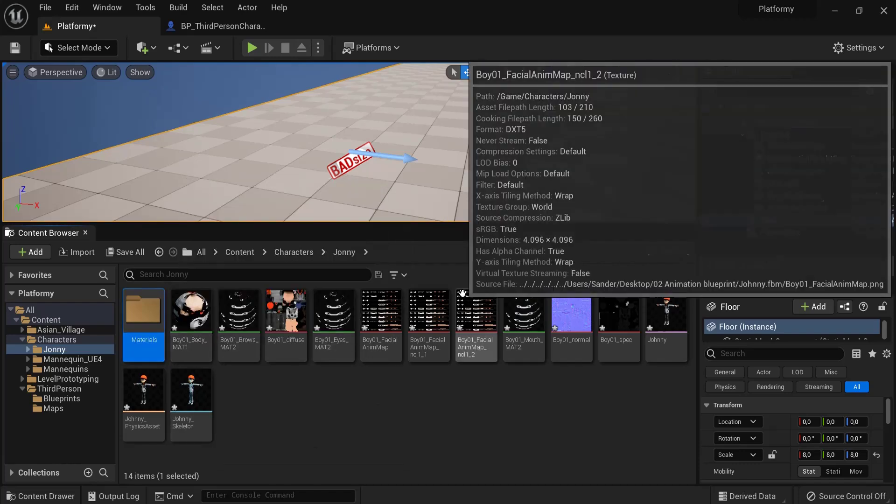
Step: Filter the Jonny folder's contents to show only Material and Texture assets
left_click(400, 275)
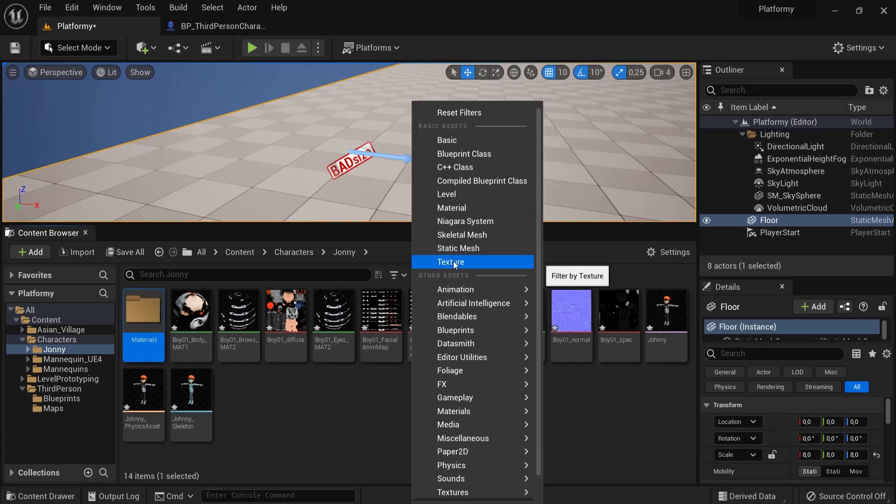
left_click(452, 208)
left_click(397, 275)
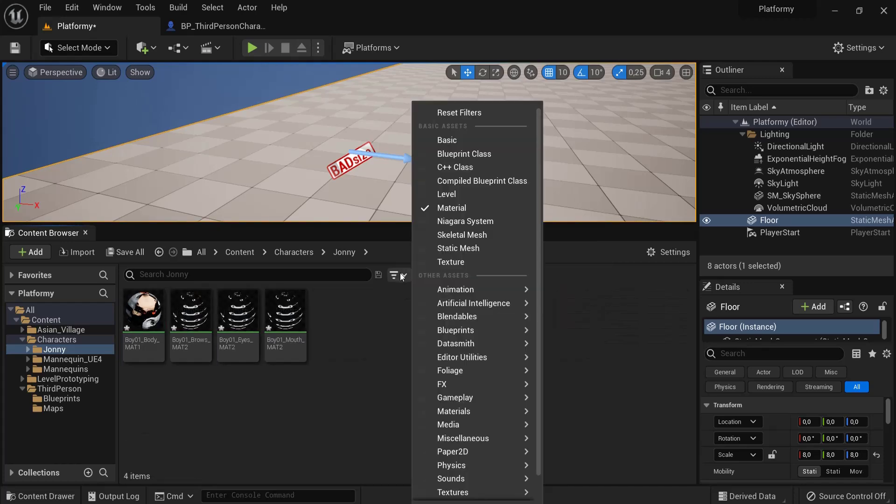
left_click(427, 260)
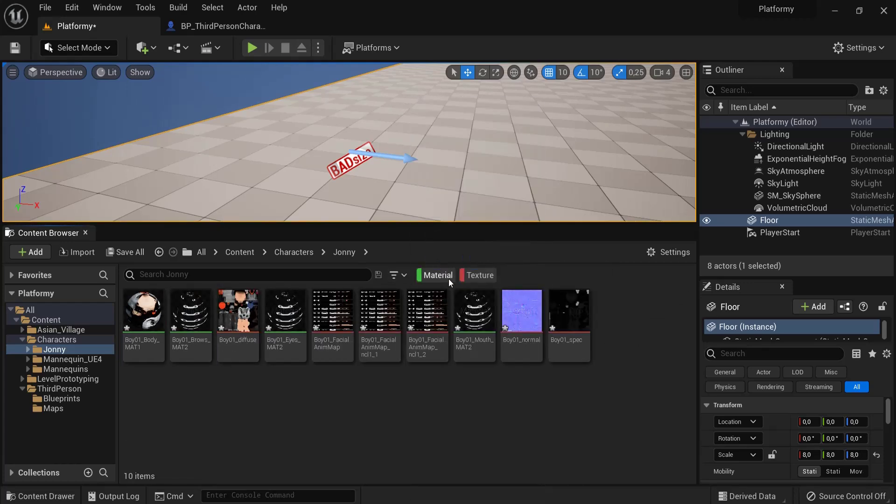
Step: Select the filtered assets, turn both filters off, and move the selected Boy01 textures into the Materials folder
left_click(142, 318)
left_click(573, 316, "shift")
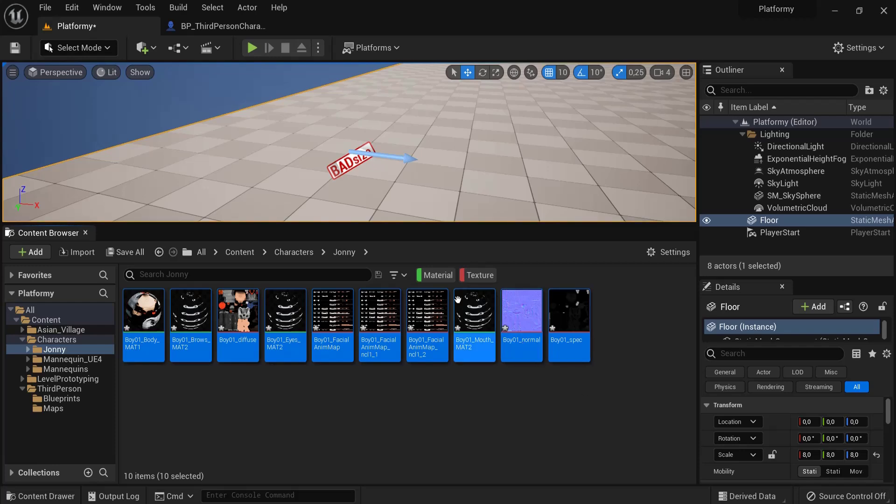
left_click(433, 275)
left_click(463, 275)
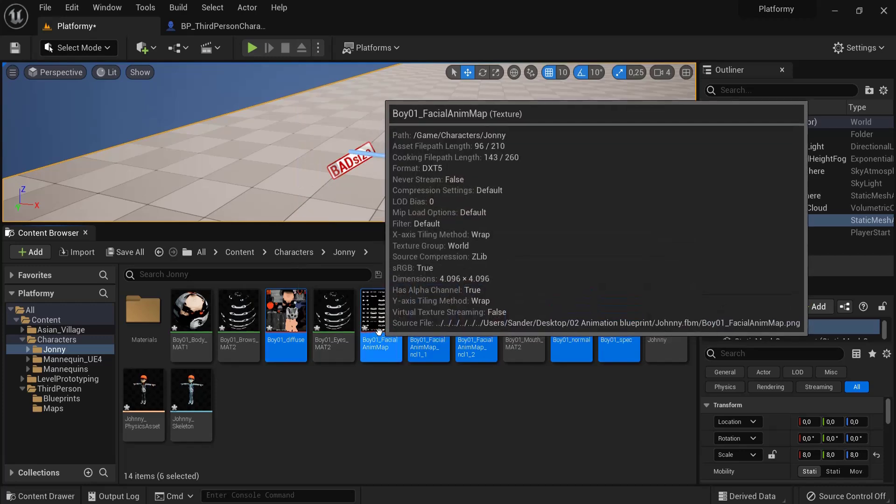
left_click_drag(273, 330, 136, 319)
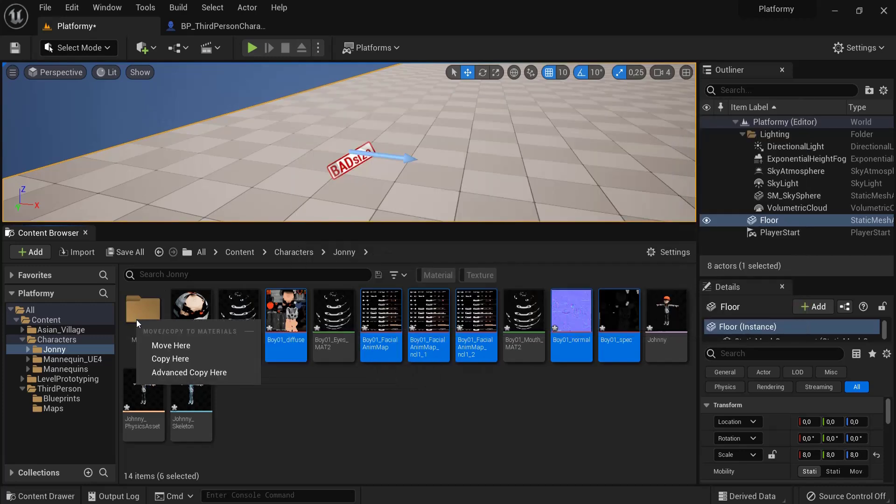
left_click(163, 343)
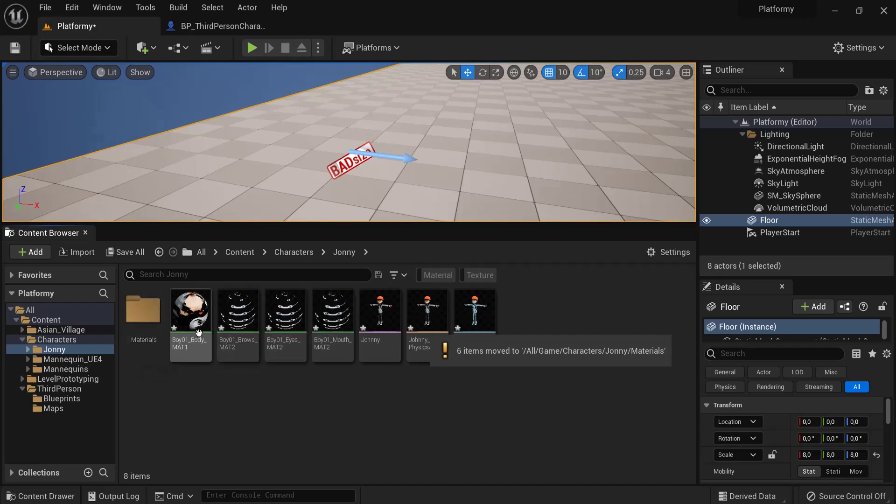
Step: Filter the Jonny folder to Material assets, select all four Boy01 materials, turn the filter off, and move them into the Materials folder
left_click(427, 274)
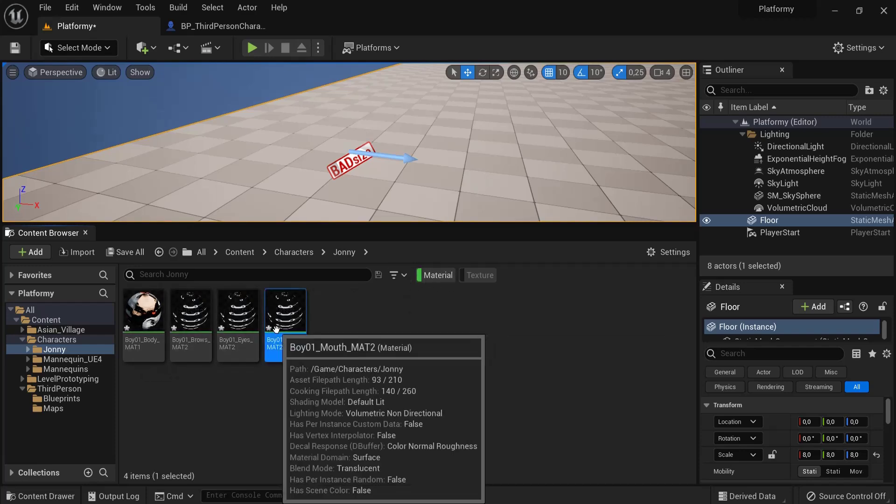
left_click(286, 317)
left_click(143, 318, "shift")
left_click(426, 278)
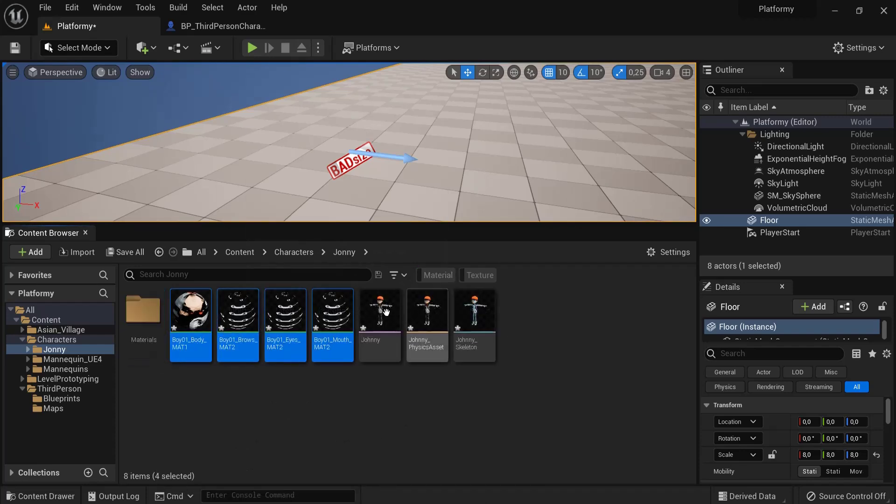
left_click_drag(217, 319, 144, 321)
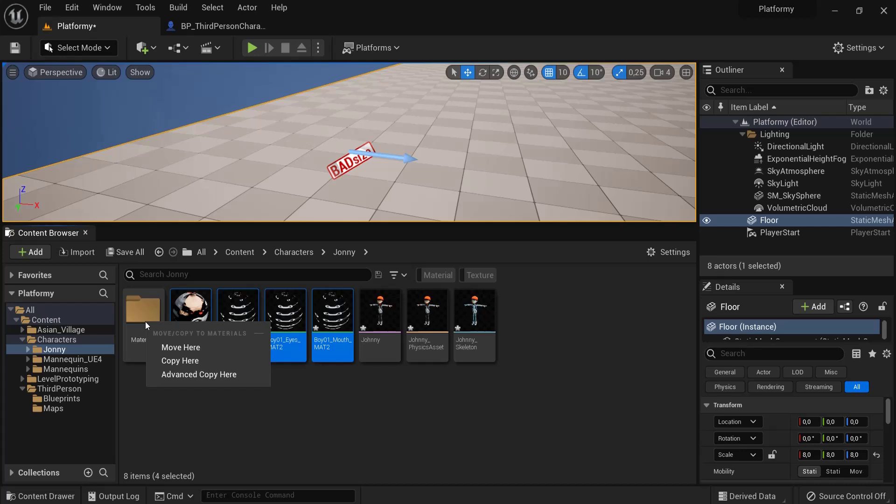
left_click(180, 349)
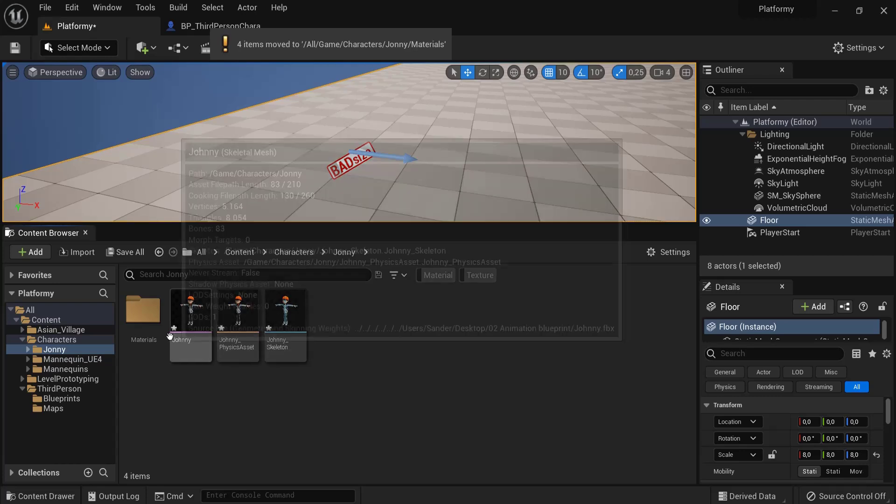
Step: Check the Materials folder, remove the Material and Texture filters, and fix up redirectors in the Jonny folder
double_click(143, 310)
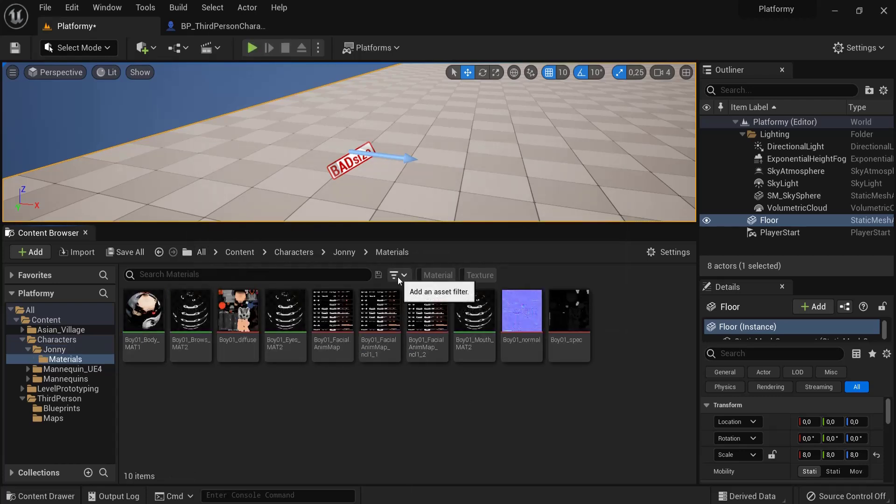
left_click(347, 253)
right_click(427, 274)
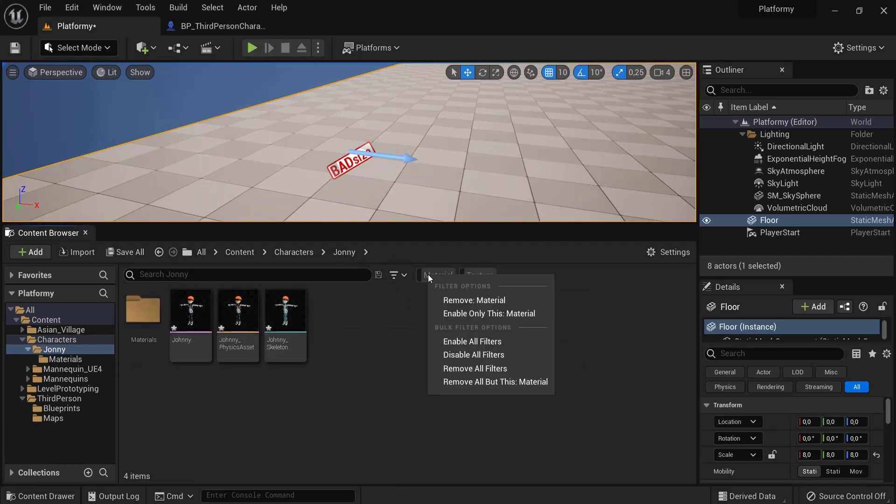
left_click(452, 299)
right_click(433, 276)
left_click(456, 303)
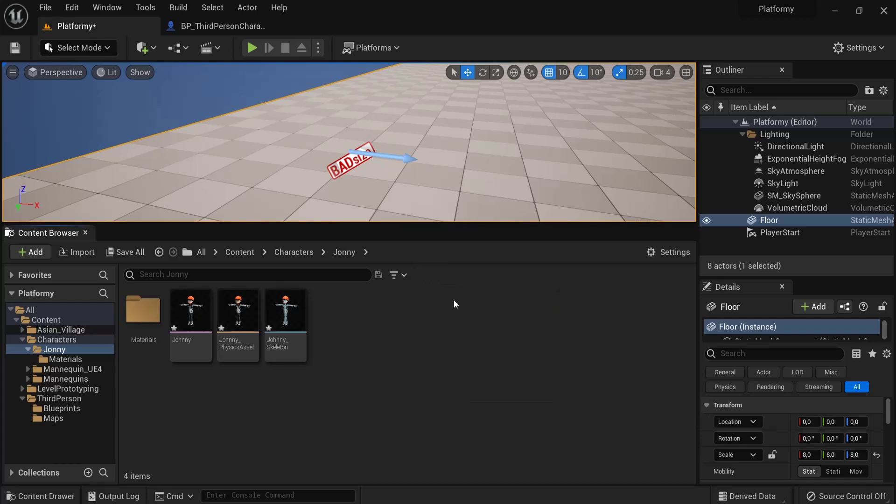
right_click(50, 351)
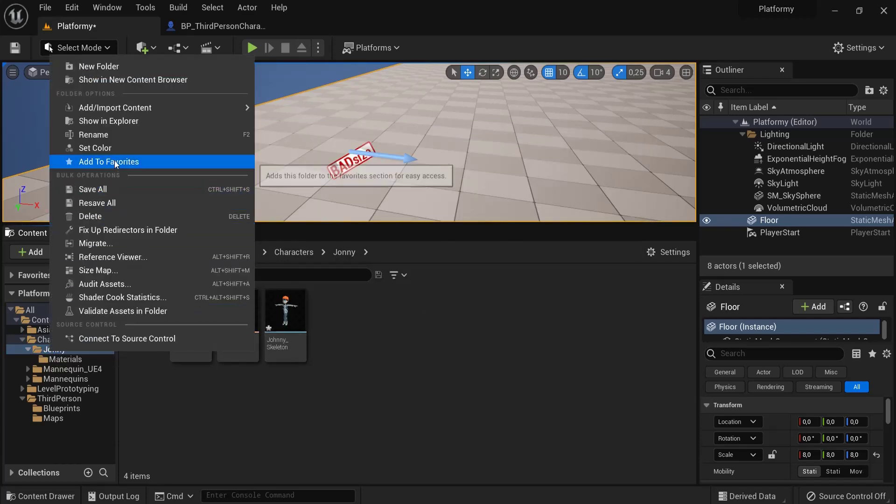
left_click(130, 228)
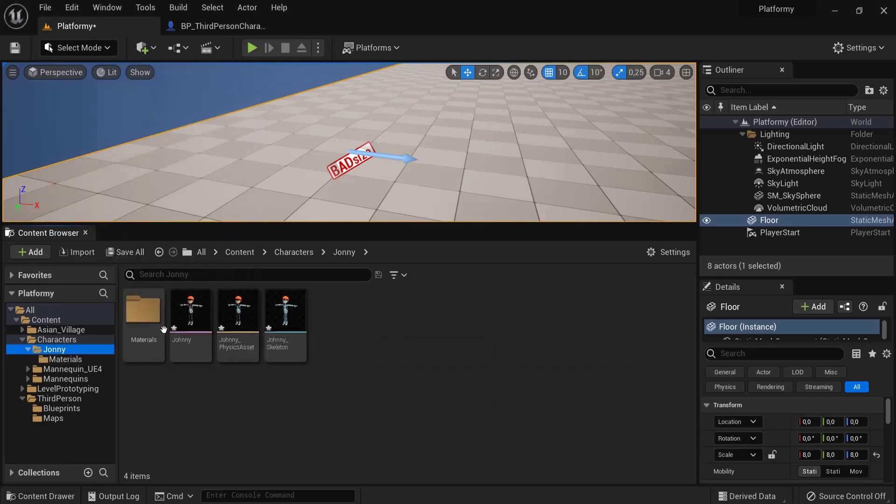
Step: Open the Johnny skeletal mesh to inspect the character, close it, and return to the Platformy level
double_click(207, 316)
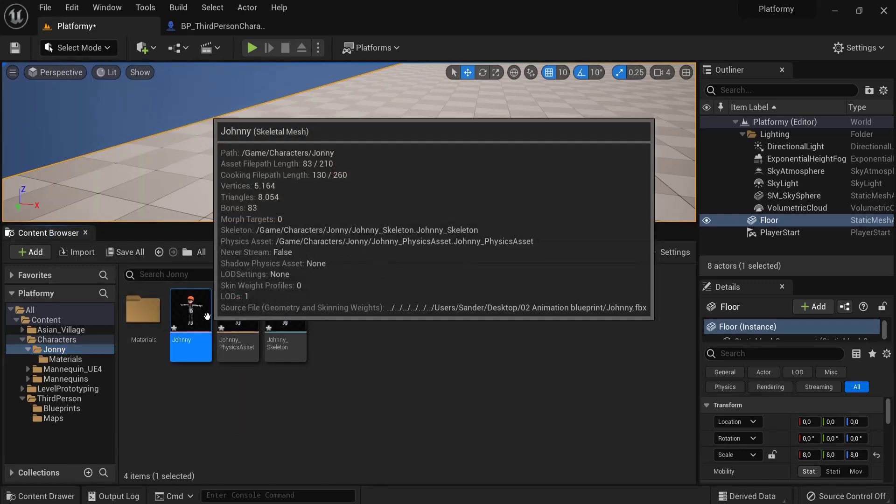
left_click_drag(617, 231, 697, 252)
key("super")
left_click(613, 237)
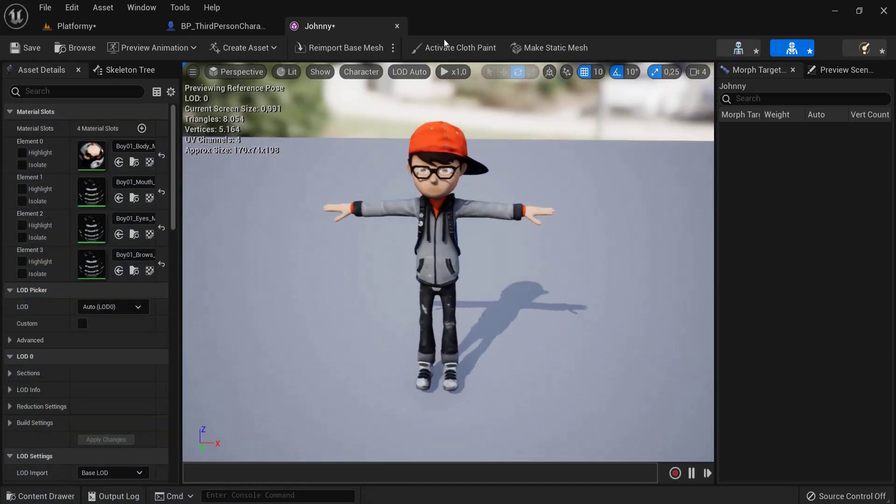
left_click(397, 26)
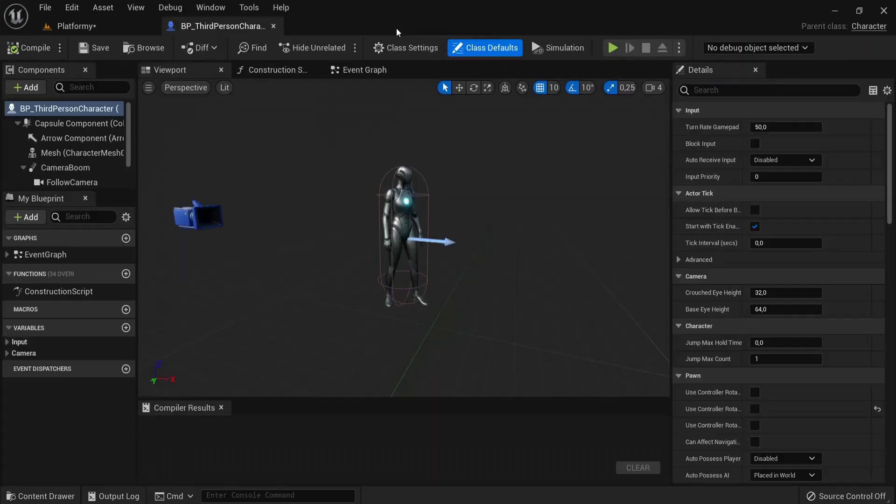
left_click(75, 26)
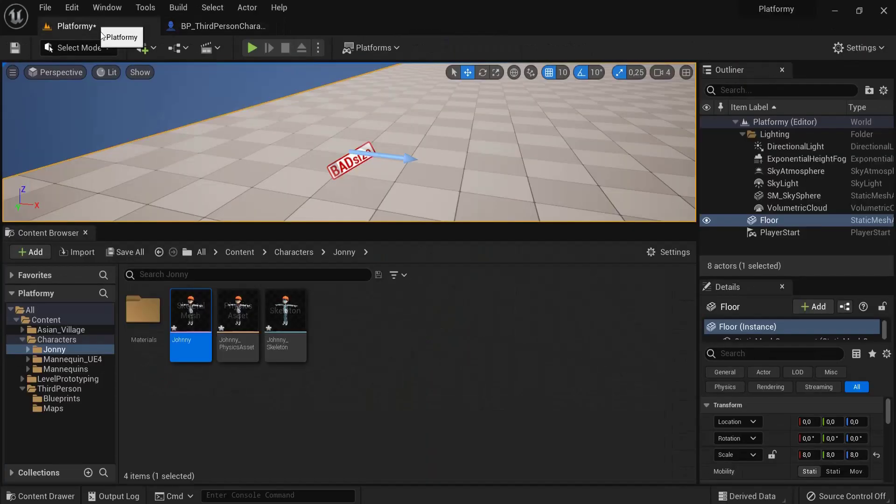
Step: Open Johnny_PhysicsAsset, examine its collision bodies around the character, close it, and return to the Platformy level
double_click(242, 332)
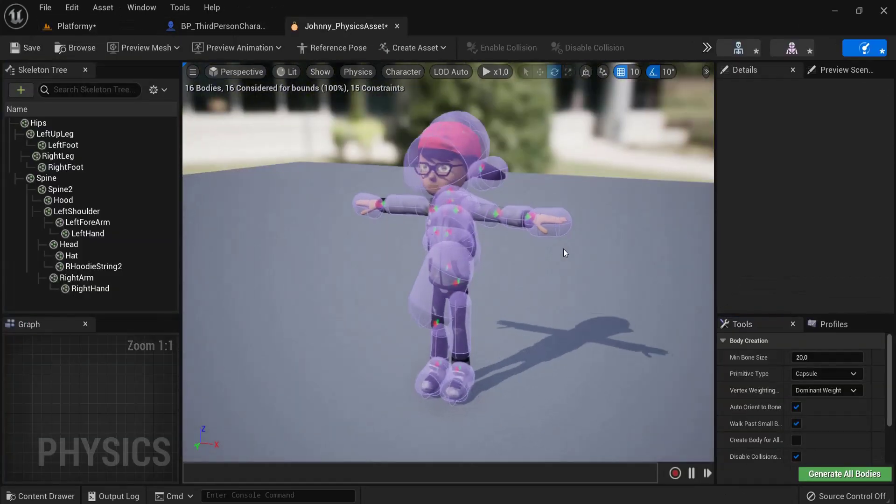
left_click_drag(564, 248, 616, 232, "alt")
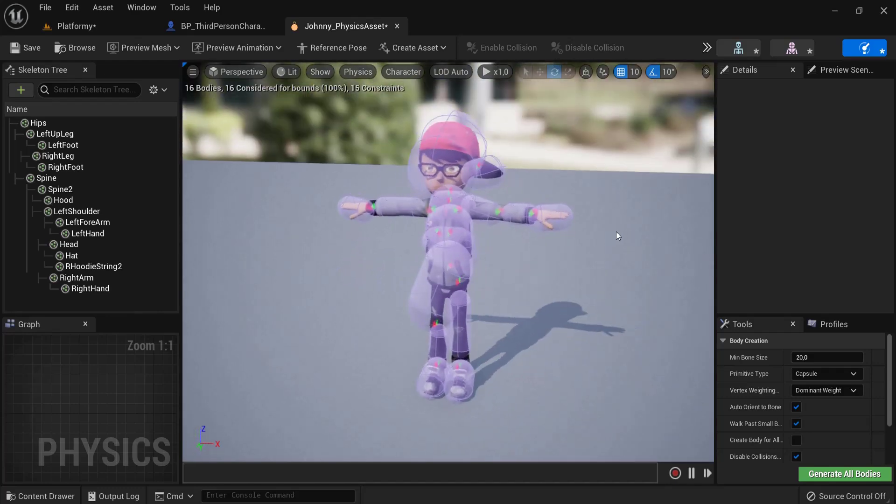
left_click(398, 26)
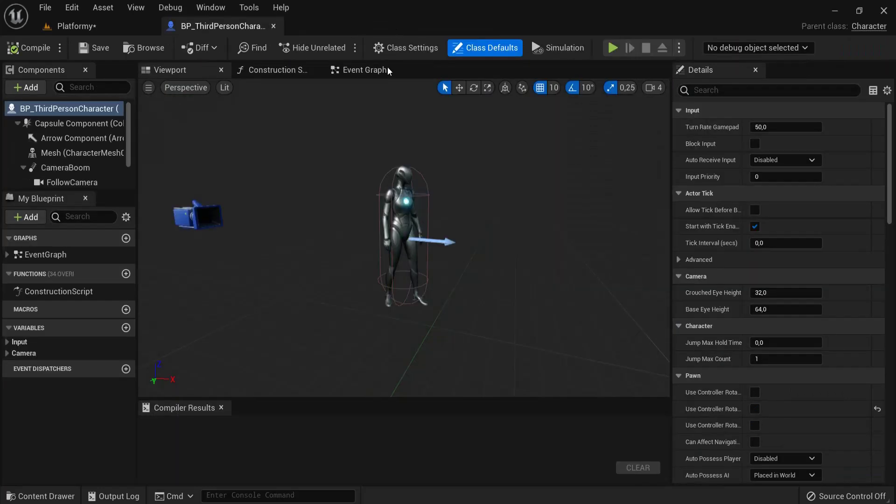
left_click(97, 29)
Step: Open Johnny_Skeleton, examine bones such as Hood and LeftShoulder in its hierarchy, close it, and return to the level
double_click(285, 326)
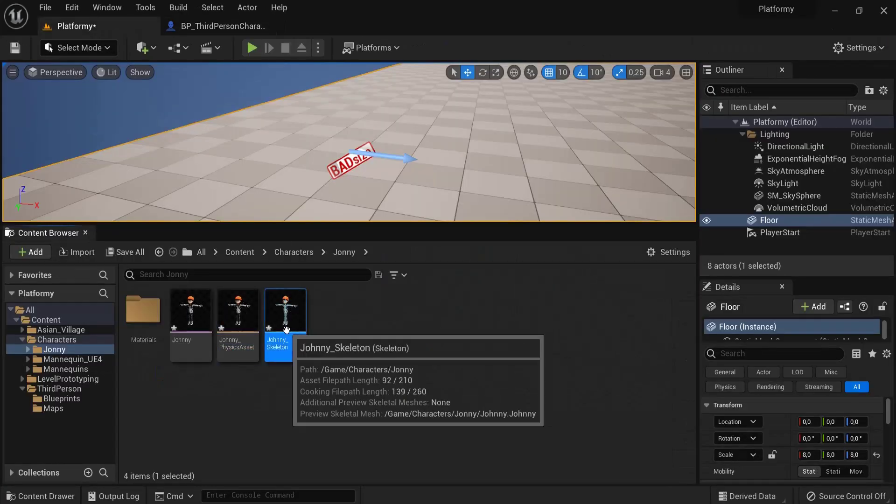
left_click(38, 210)
left_click(75, 346)
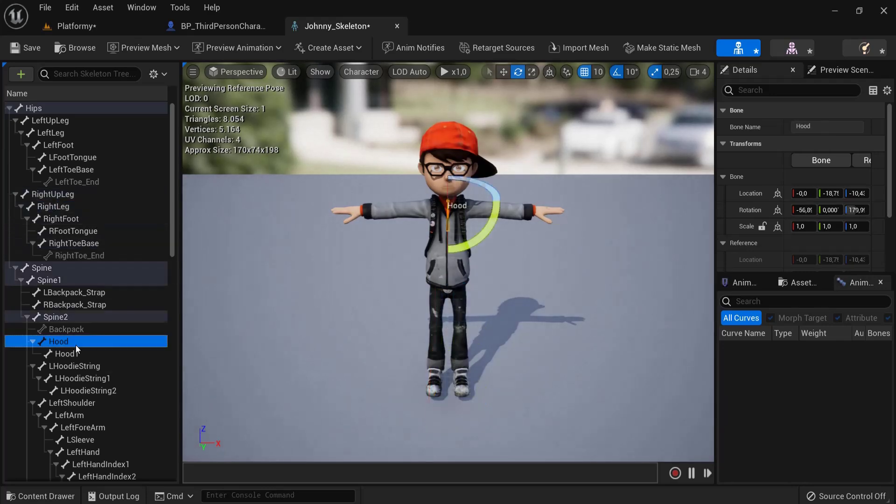
left_click(73, 402)
left_click(398, 26)
left_click(149, 28)
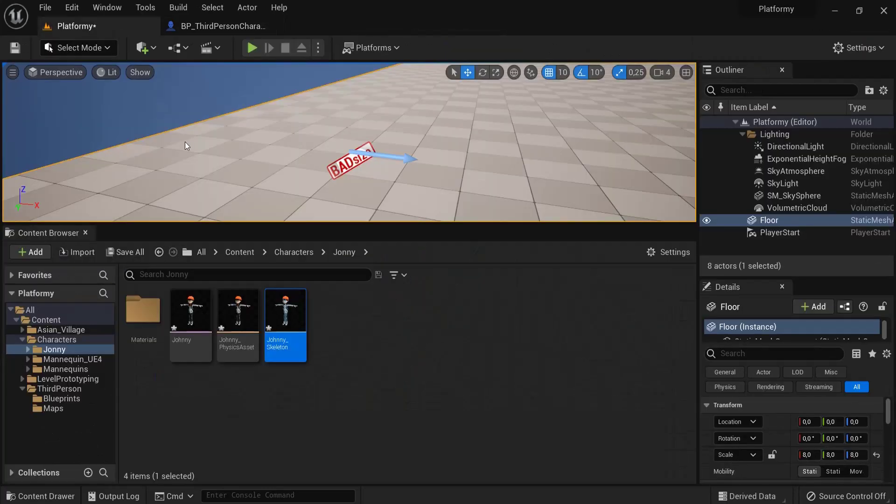
Step: Choose the Idle, Jump, Running and Walking files from the 02 Animation blueprint folder for import into the Jonny folder
left_click(199, 320)
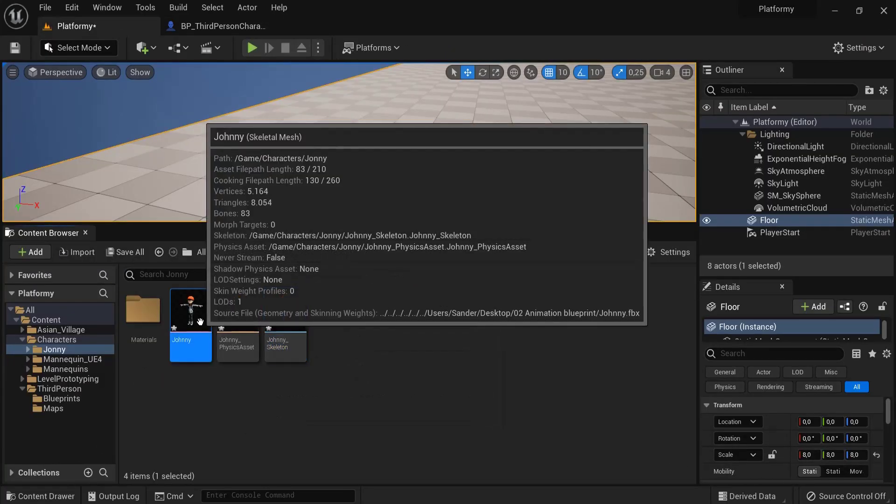
left_click(345, 319)
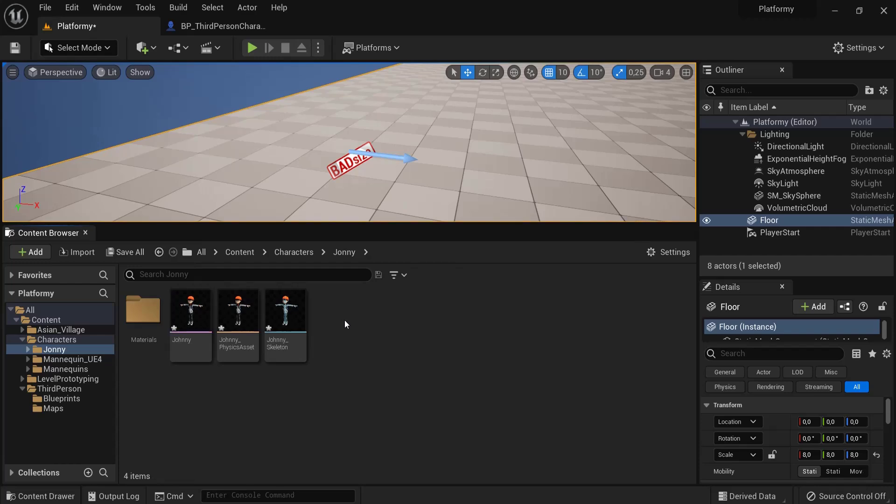
right_click(362, 320)
left_click(417, 129)
left_click(270, 149)
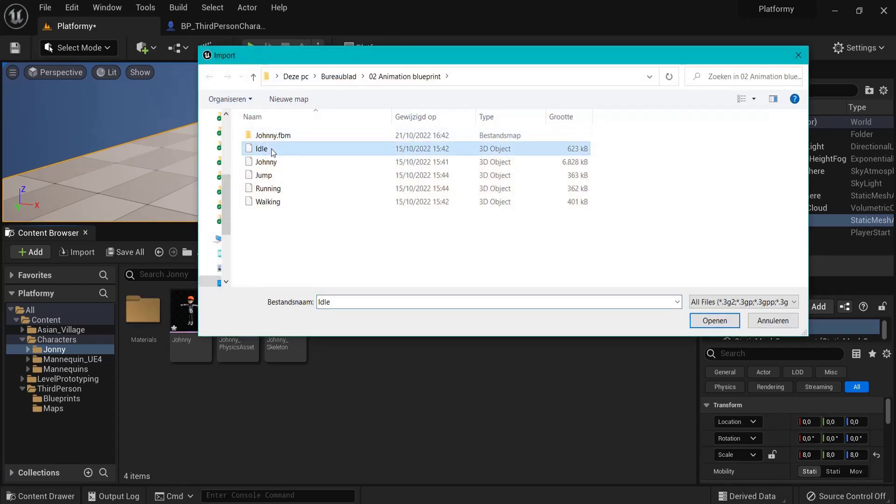
left_click(264, 175, "ctrl")
left_click(279, 189, "ctrl")
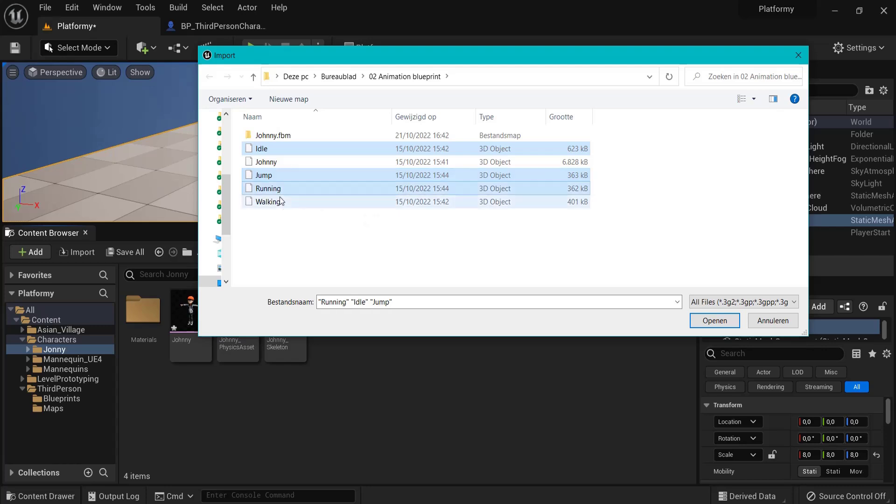
left_click(279, 202, "ctrl")
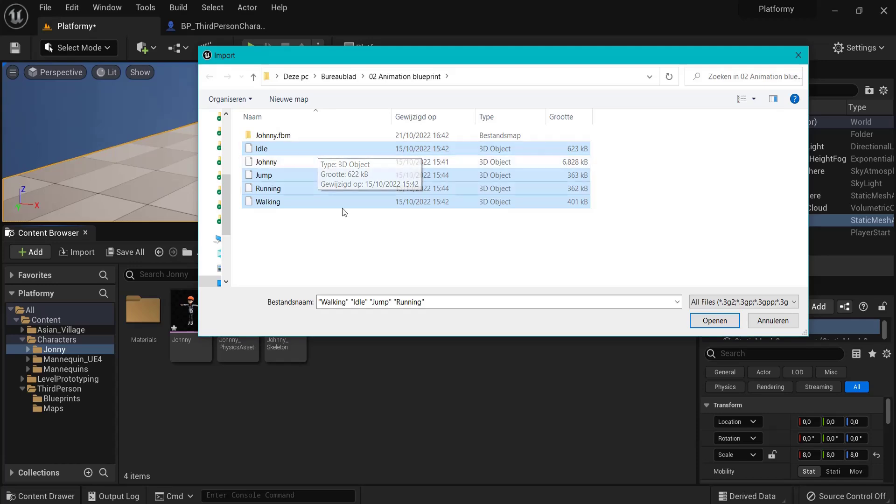
left_click(709, 324)
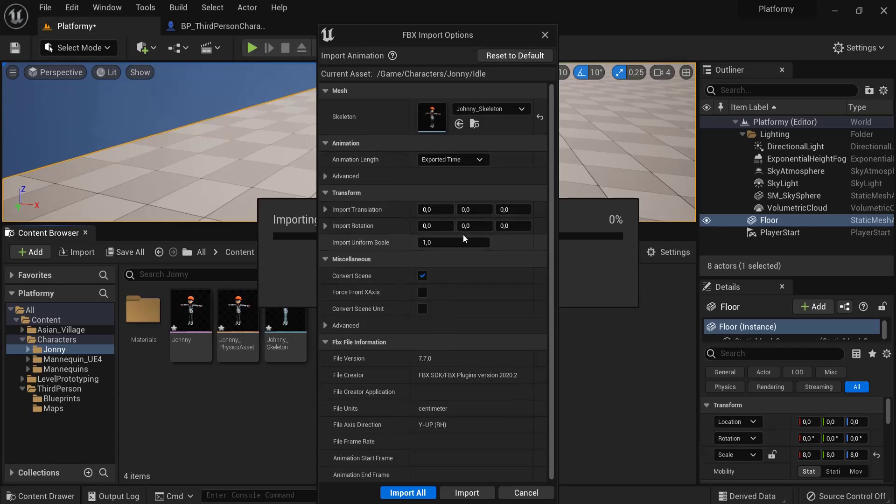
Step: Import the four animations one by one onto Johnny_Skeleton with the default FBX import options
scroll(462, 252, "down", 1)
left_click(467, 490)
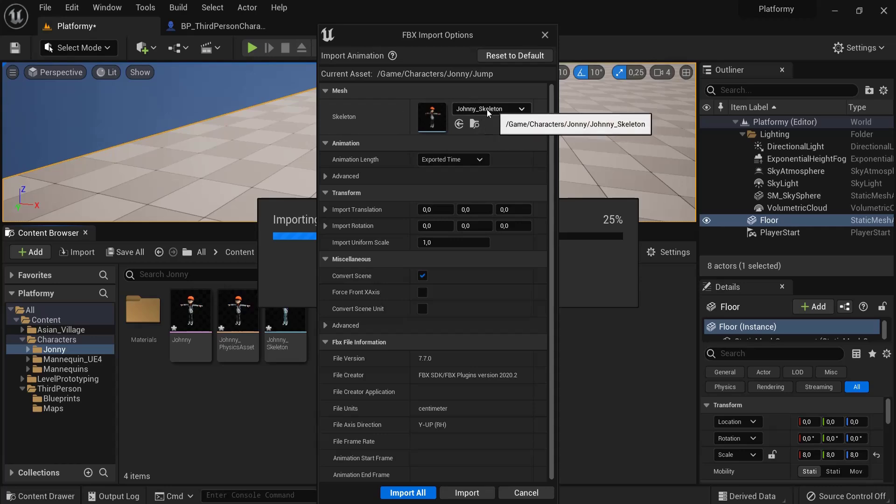
left_click(466, 492)
left_click(467, 493)
left_click(468, 493)
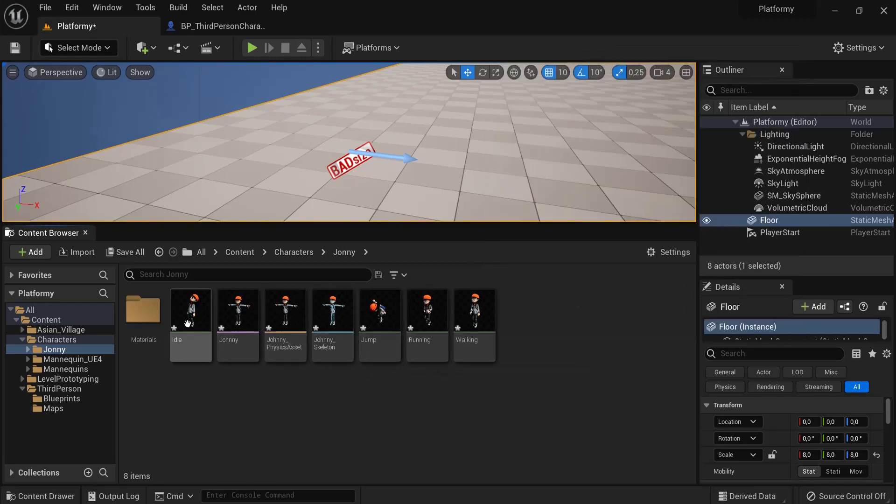
Step: Preview the Idle animation and close both its editor and the BP_ThirdPersonCharacter blueprint
double_click(187, 323)
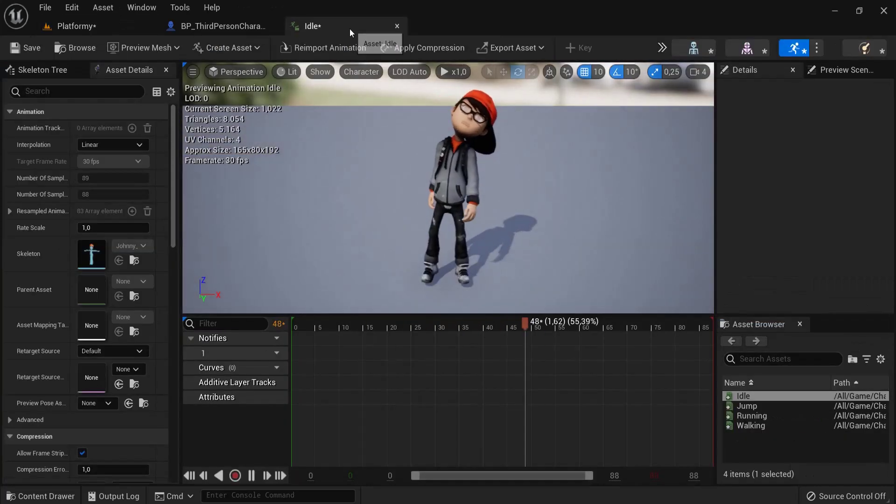
middle_click(350, 28)
left_click(126, 24)
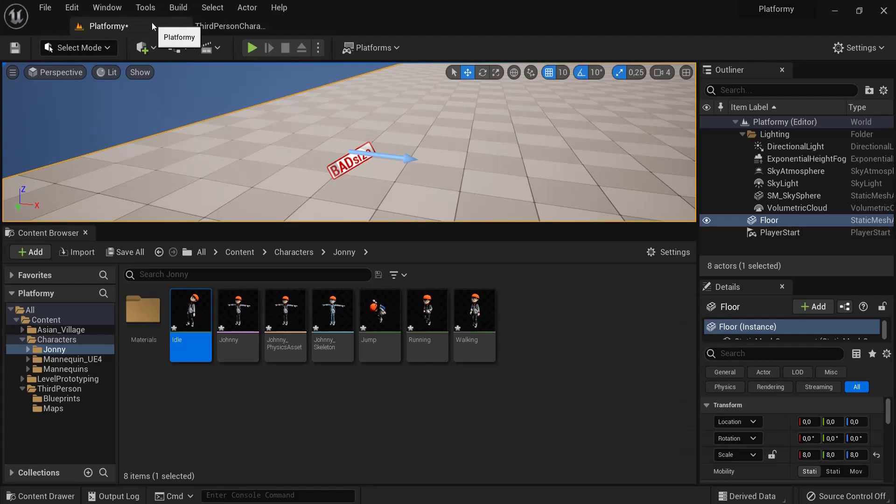
left_click(219, 26)
left_click(274, 26)
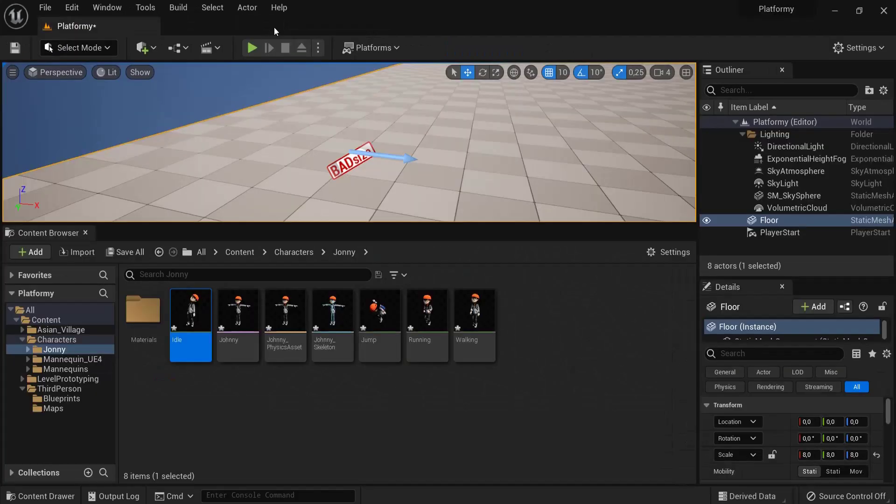
Step: Preview the Jump, Running and Walking animations in turn, viewing the jump and the walk from other angles
double_click(379, 358)
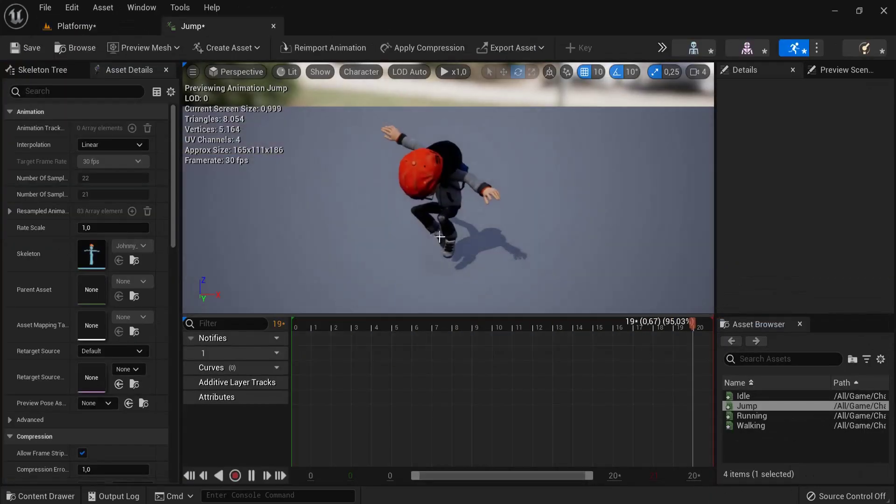
left_click_drag(439, 237, 432, 264)
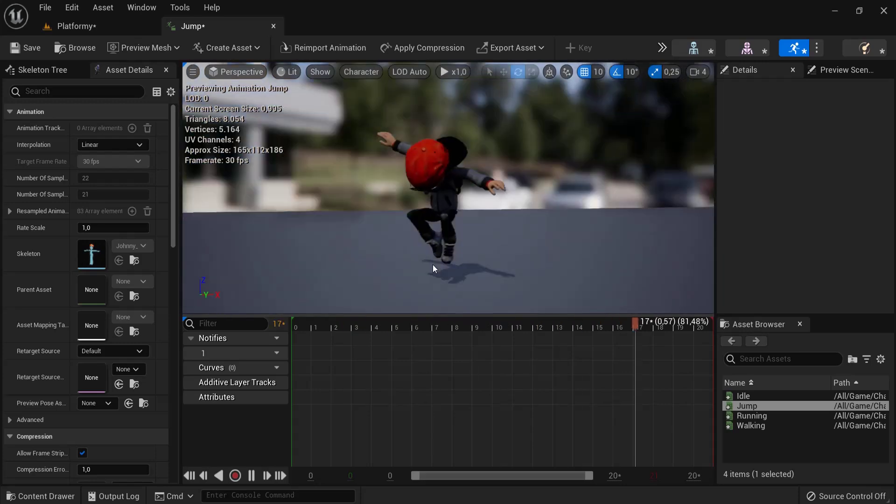
left_click(75, 26)
double_click(436, 322)
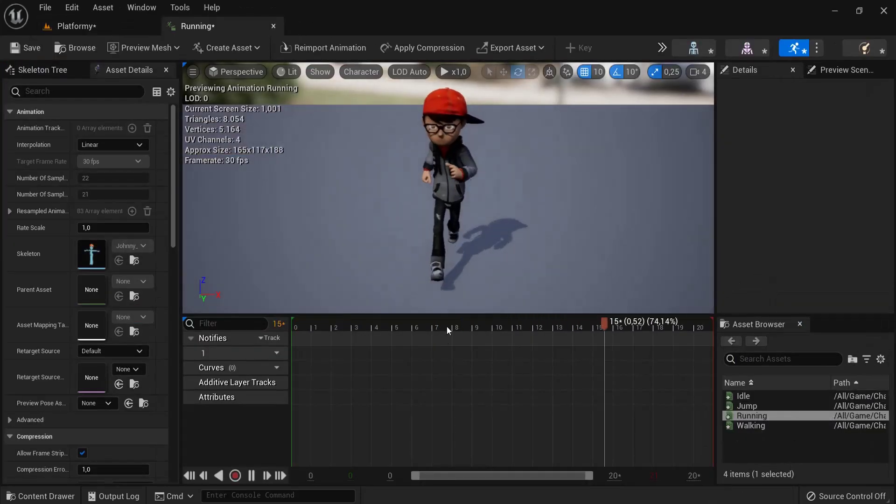
left_click(75, 26)
double_click(476, 322)
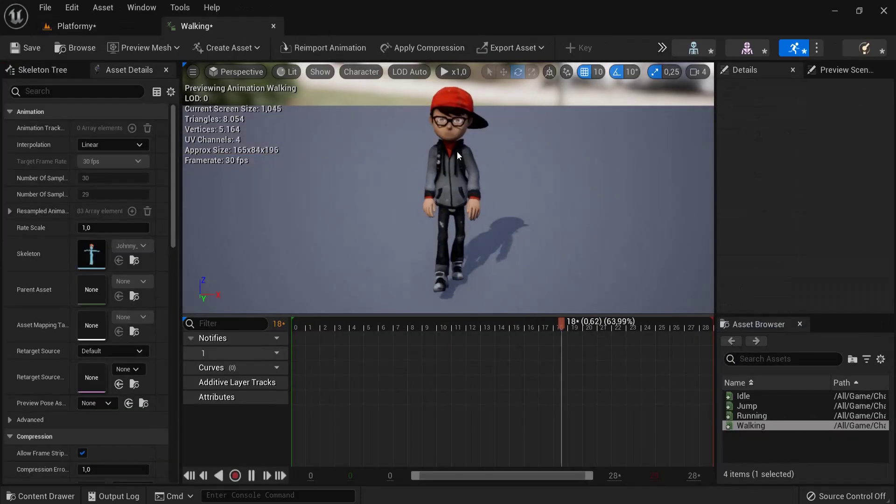
left_click_drag(591, 160, 656, 193)
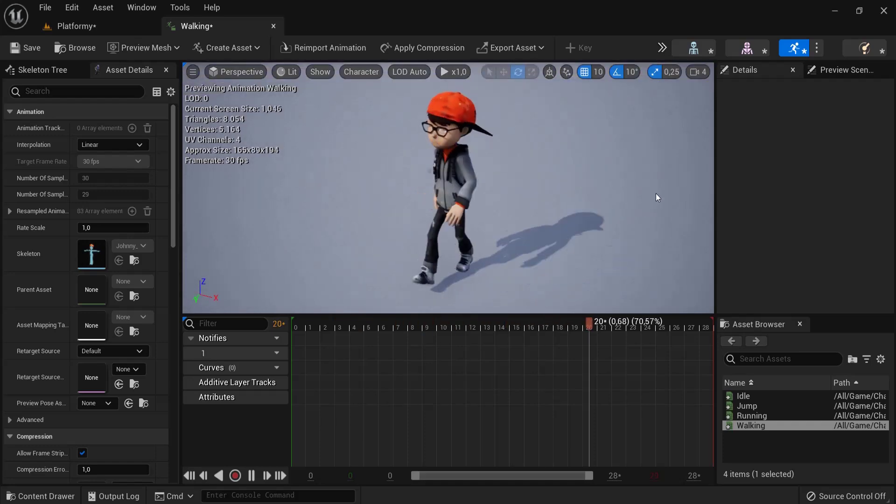
Step: Close the Walking animation editor and clear the asset selection in the Jonny folder
left_click(274, 25)
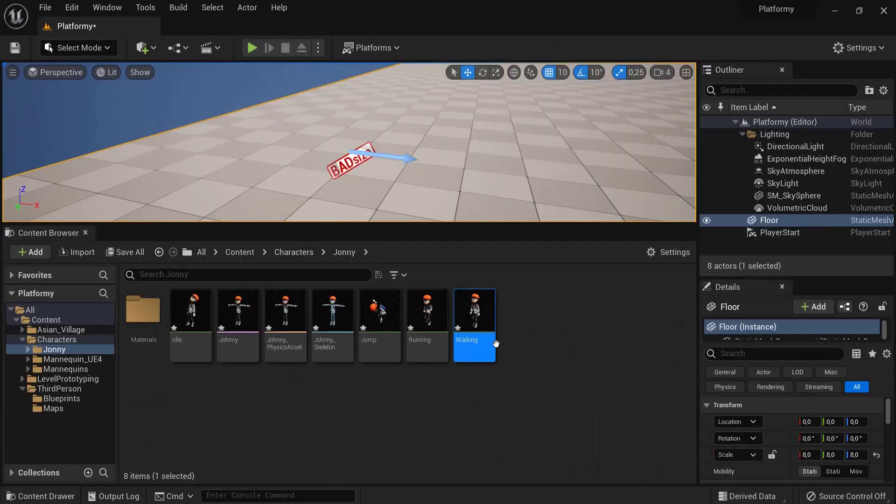
left_click(190, 322)
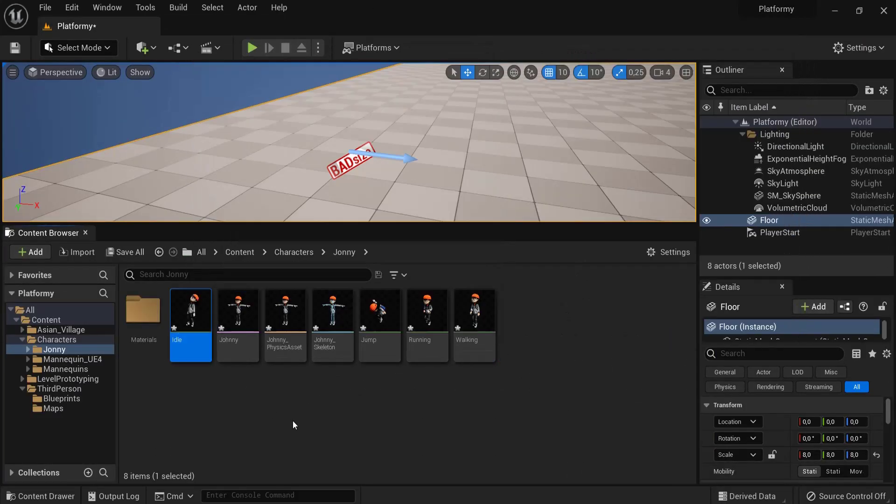
left_click(427, 322)
left_click(475, 322)
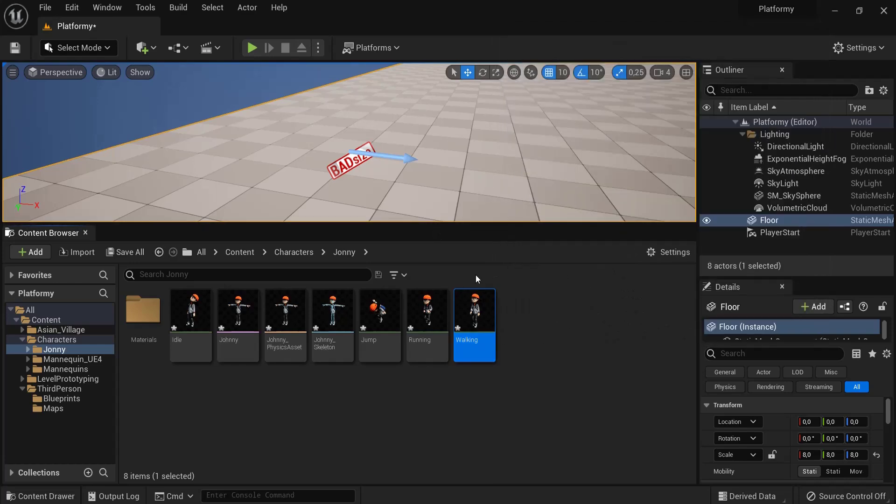
left_click(537, 332)
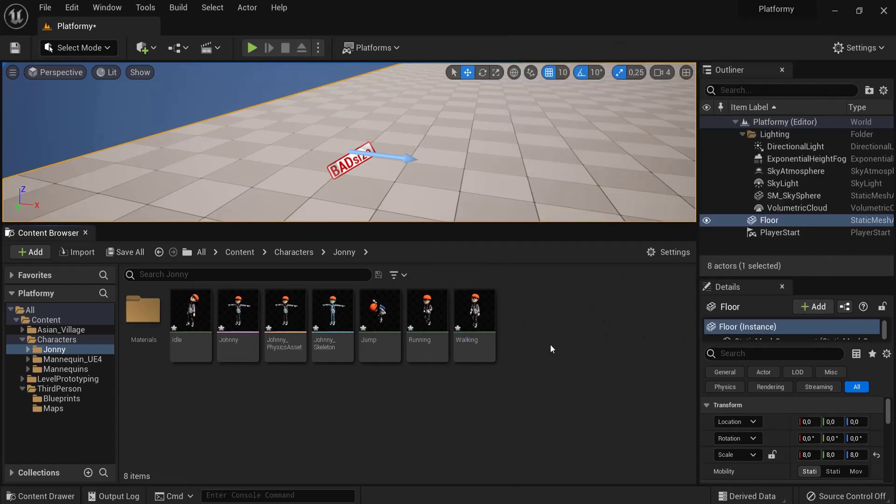
Step: Create a Blend Space 1D for Johnny_Skeleton in the Jonny folder and name it BS_Johnny
right_click(545, 322)
mouse_move(545, 324)
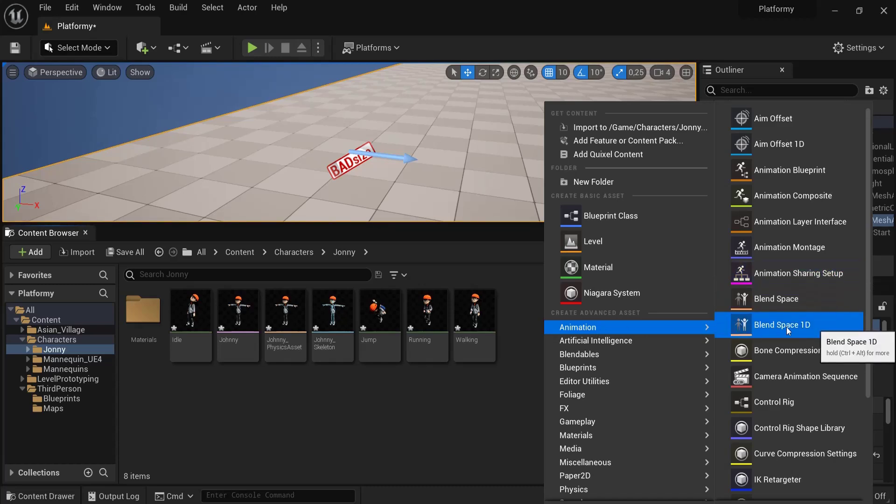
left_click(800, 326)
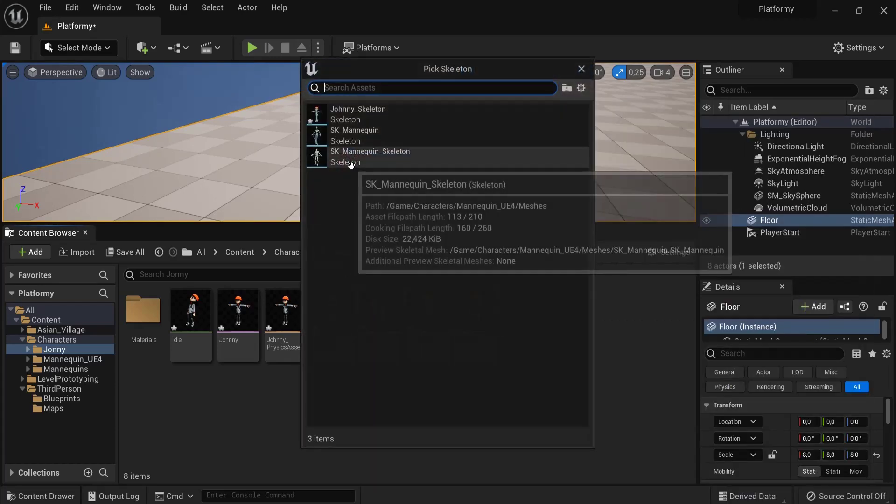
left_click(371, 115)
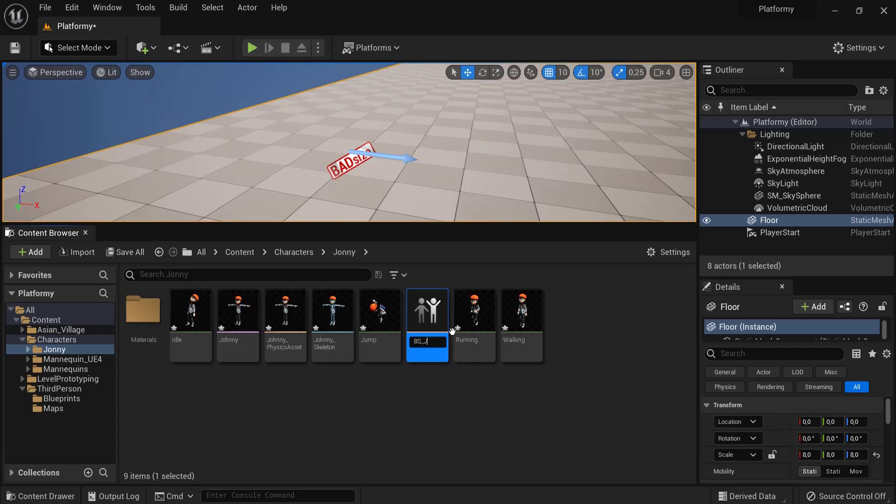
type("ny")
key("Return")
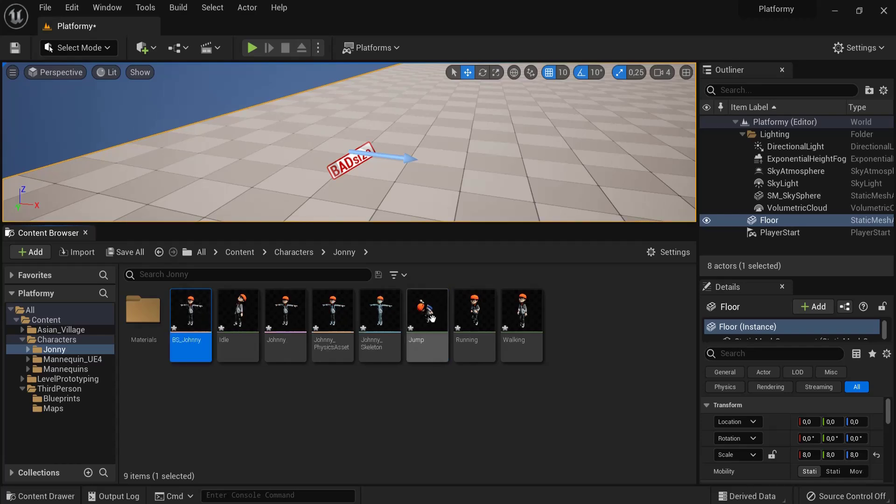
Step: Open BS_Johnny and name its horizontal axis Speed with a maximum axis value of 600
double_click(191, 318)
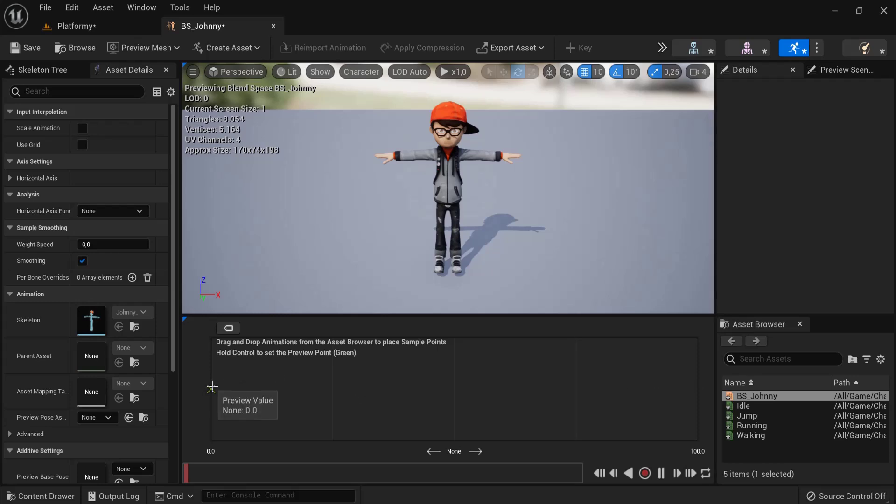
left_click(10, 178)
key("Tab")
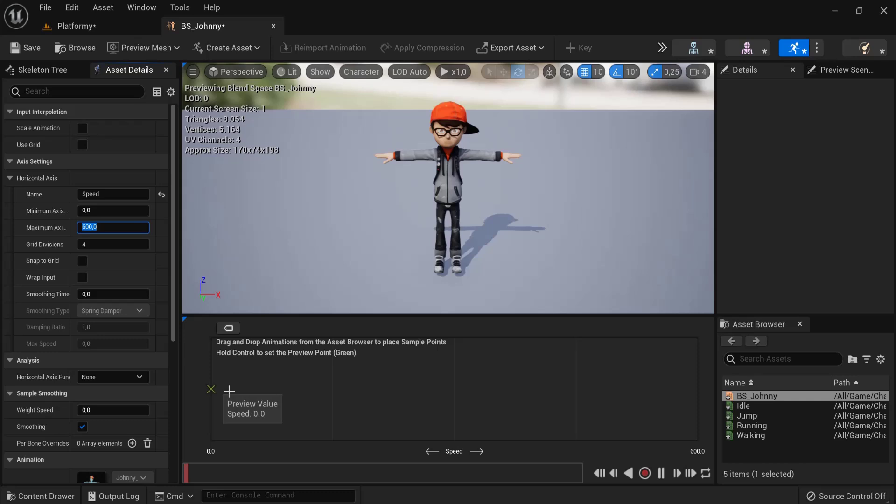
Step: Place the Idle sample at speed 0, Walking at the first grid division (about 150) and Running at 600 in the blend space
left_click(744, 405)
left_click_drag(743, 406, 211, 390)
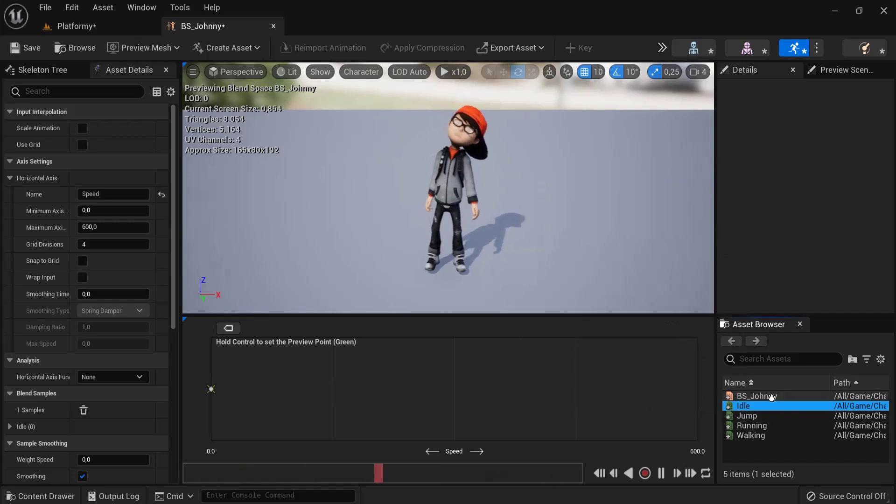
left_click_drag(750, 435, 331, 390)
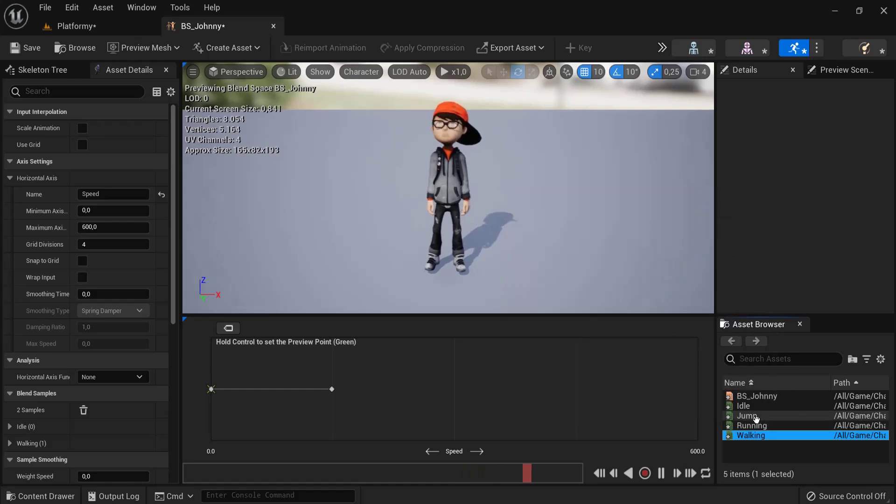
left_click_drag(753, 425, 597, 386)
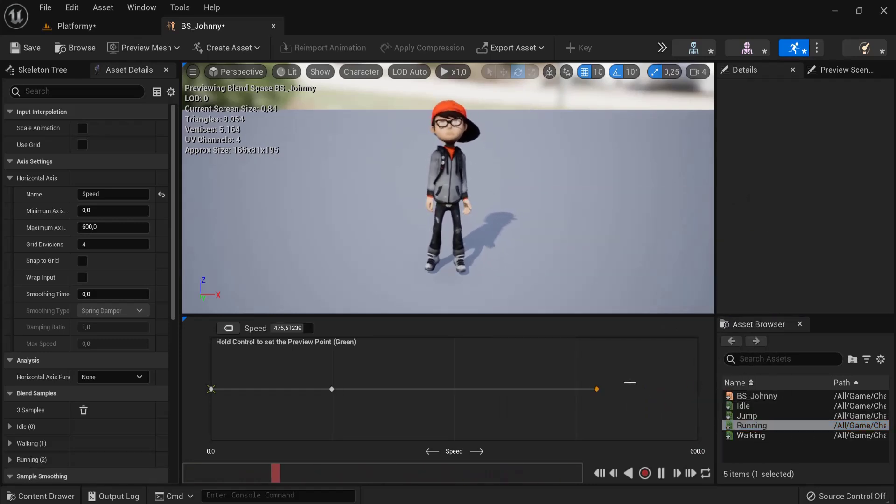
key("Delete")
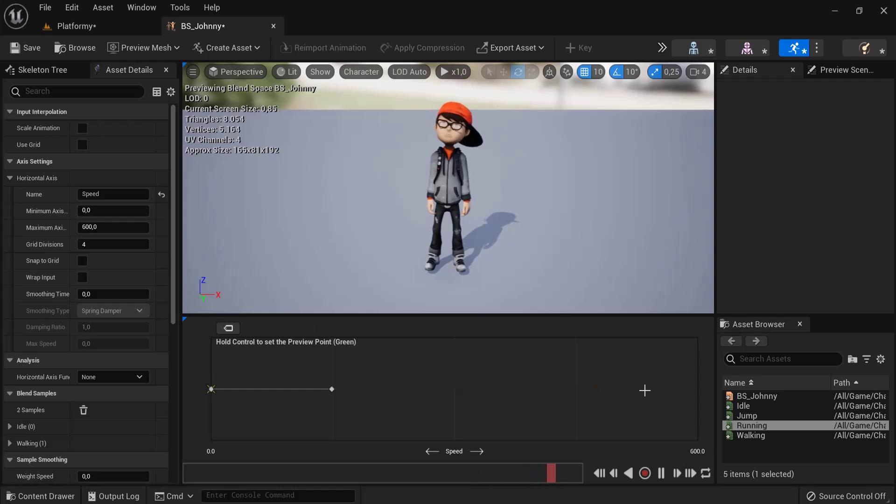
left_click_drag(751, 426, 725, 414)
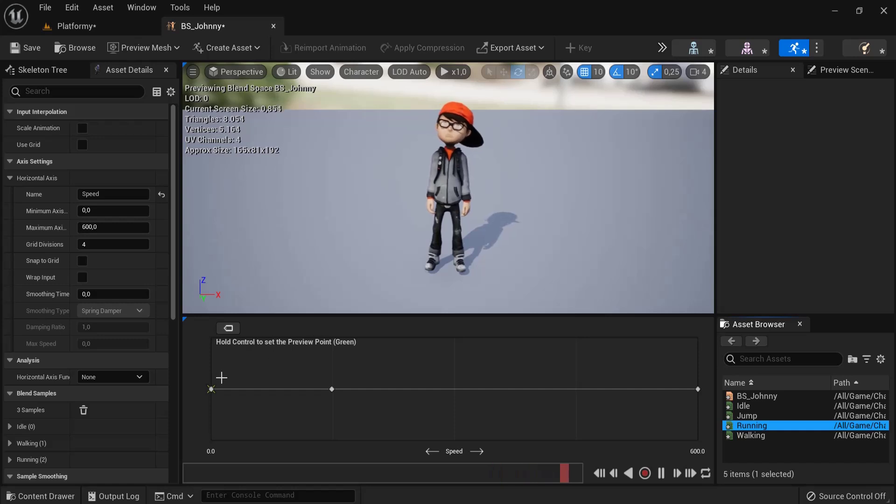
Step: Preview the blend along the Speed axis, and save and close BS_Johnny
key("ctrl")
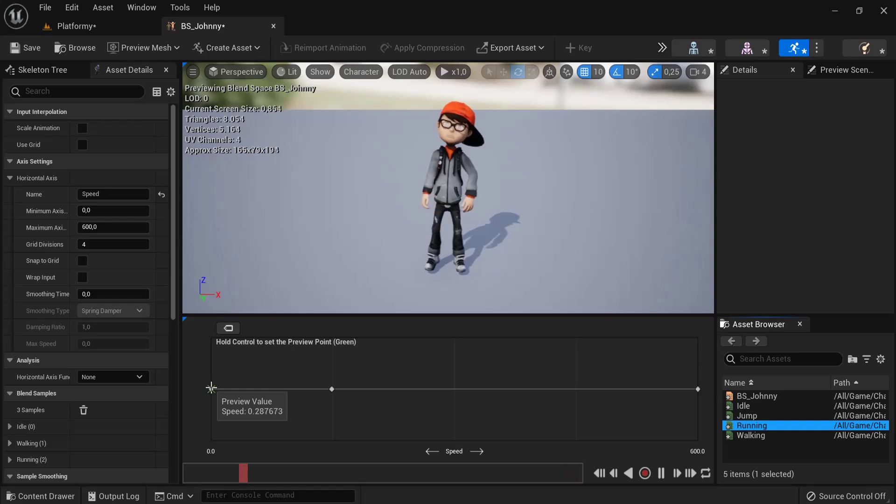
left_click(21, 49)
left_click(274, 26)
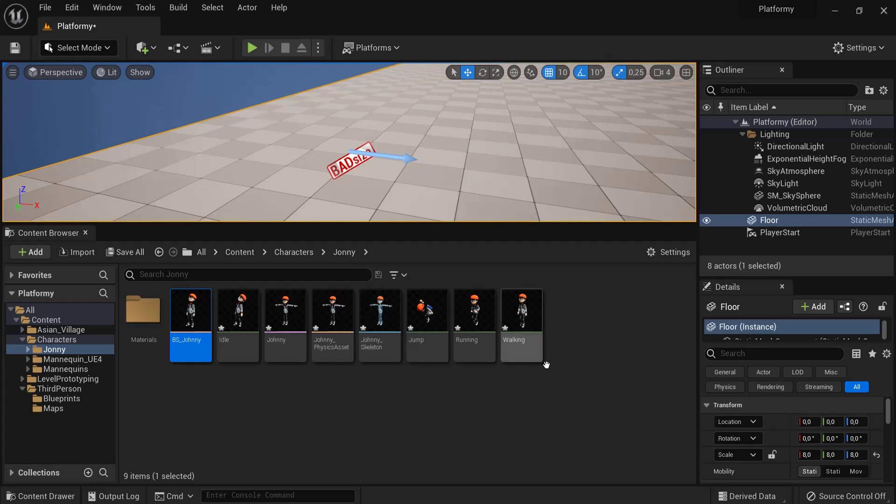
Step: Create an Animation Blueprint for Johnny_Skeleton in the Jonny folder and name it ABP_Johnny
right_click(580, 320)
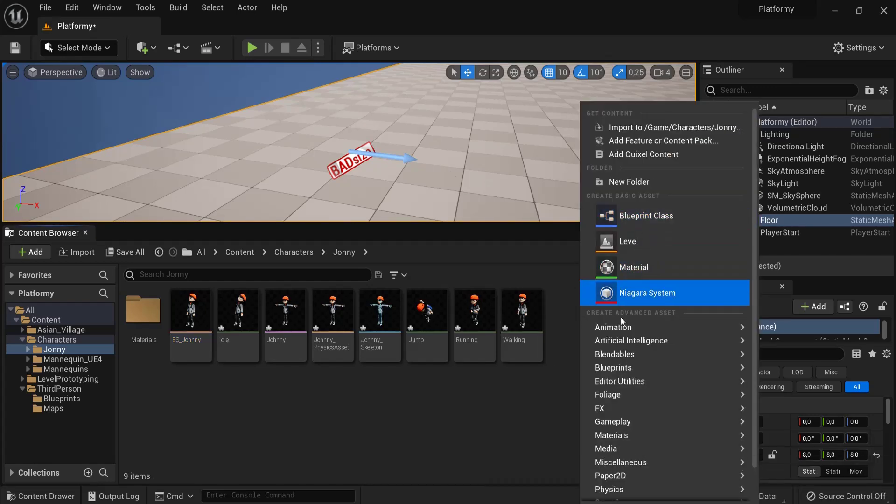
mouse_move(620, 331)
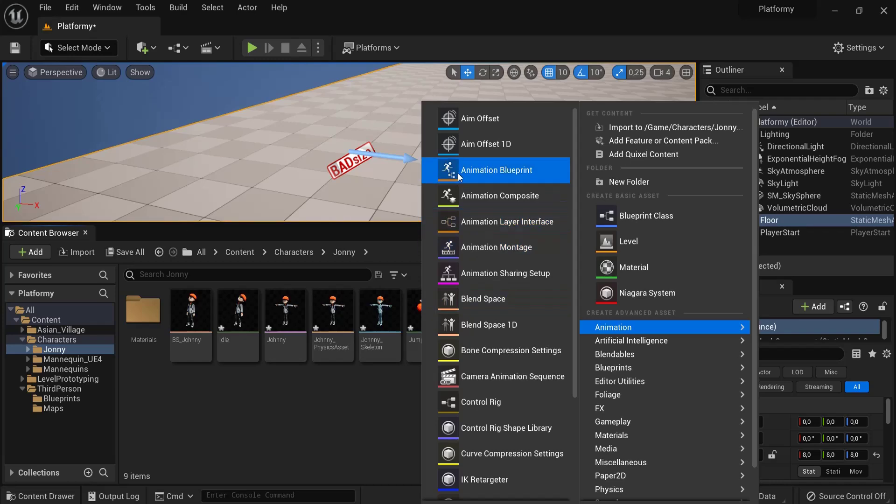
left_click(530, 172)
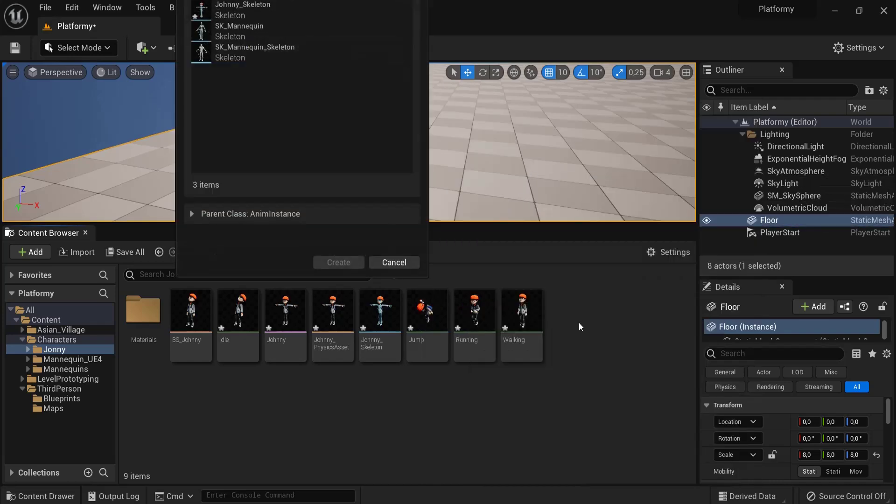
left_click(220, 6)
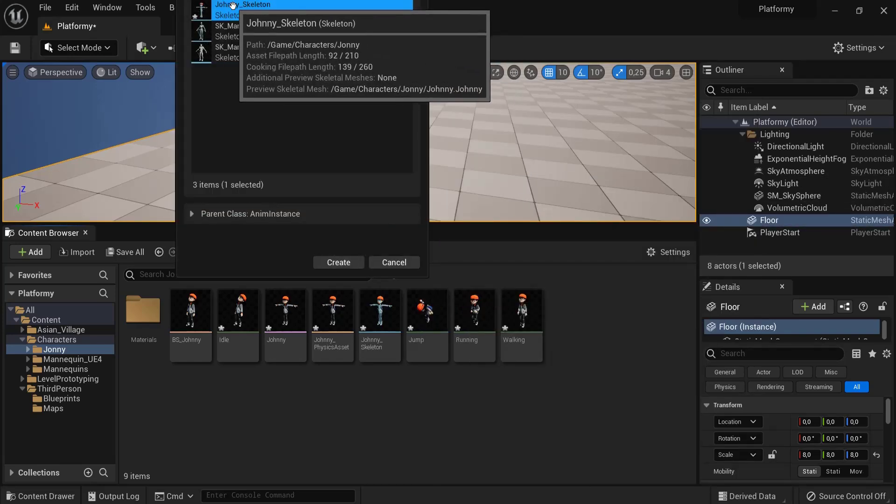
left_click(325, 261)
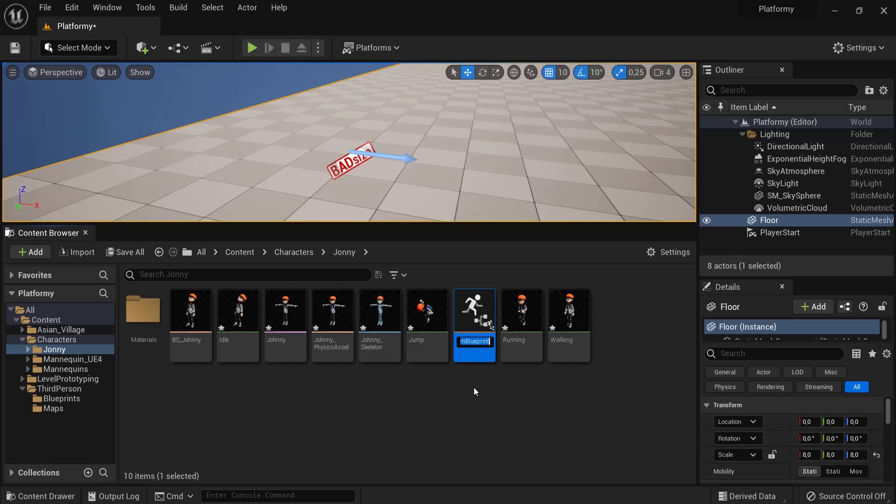
type("ABP_H")
key("BackSpace")
type("Johnny")
key("Return")
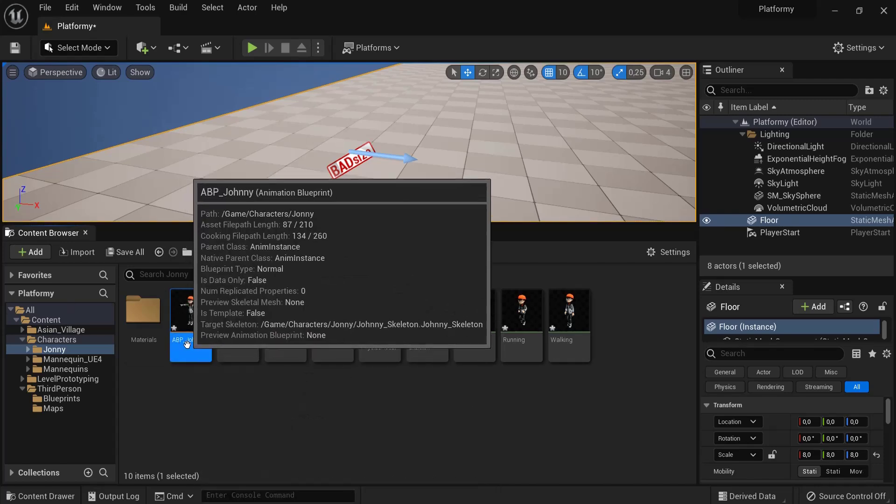
Step: Open ABP_Johnny, look at both its Event Graph and AnimGraph, and end on the Event Graph
double_click(186, 345)
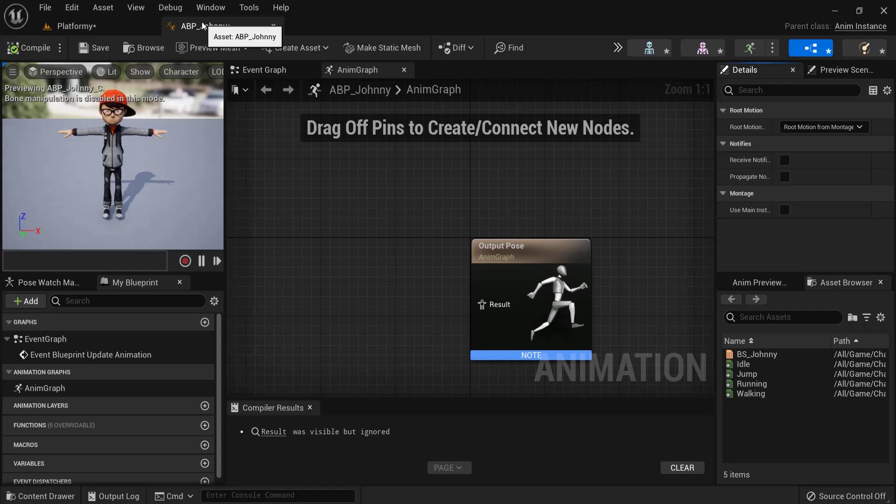
left_click(248, 71)
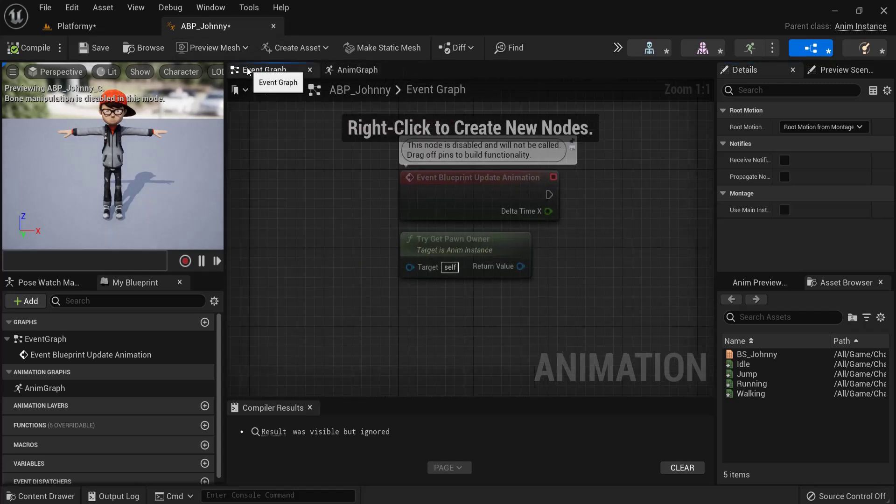
left_click(365, 70)
left_click(267, 90)
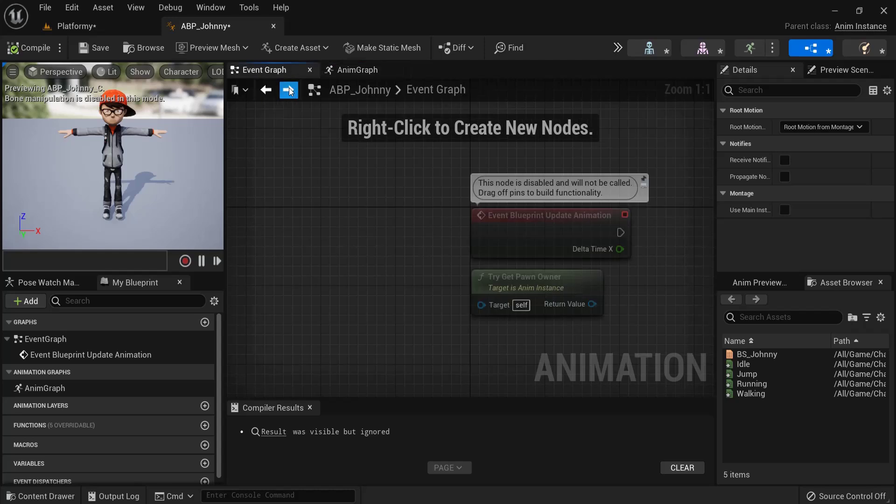
left_click(290, 88)
left_click(264, 71)
Step: Add the execution-pin Is Valid node on Try Get Pawn Owner's Return Value and connect Event Blueprint Update Animation to its Exec input
right_click_drag(657, 196, 455, 182)
left_click(311, 207)
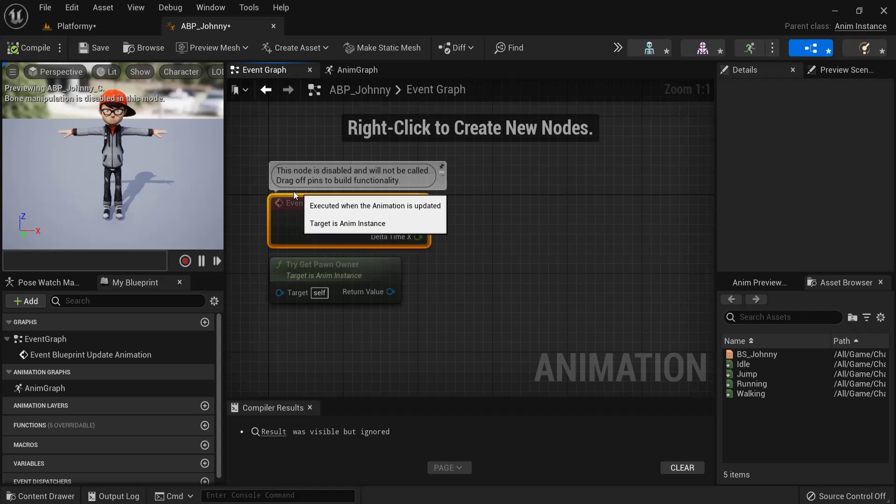
right_click_drag(494, 238, 491, 216)
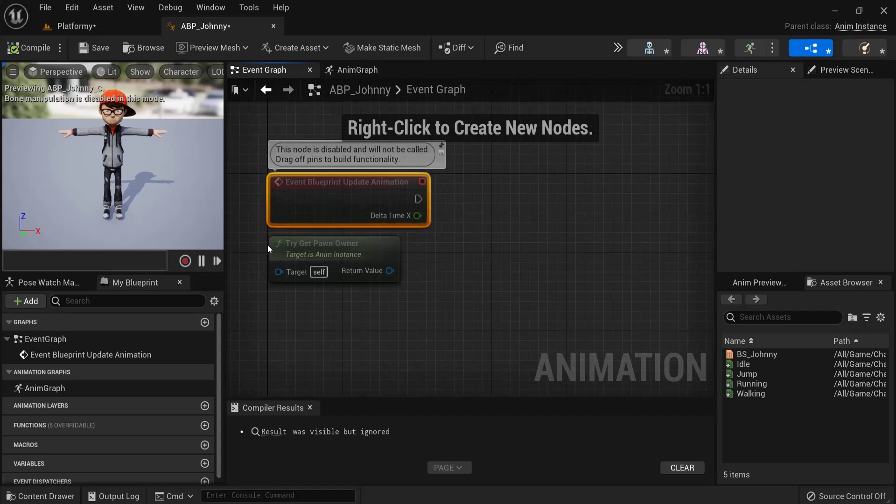
left_click(320, 245)
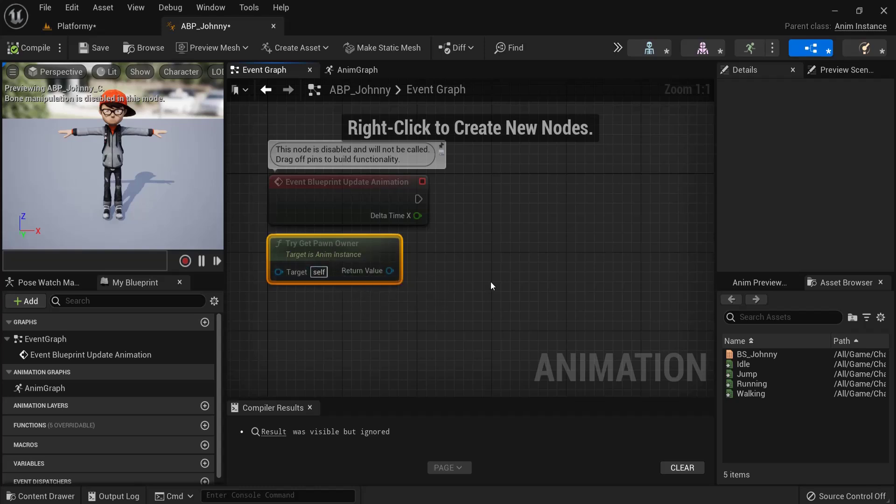
right_click_drag(491, 281, 478, 283)
left_click_drag(377, 273, 377, 273)
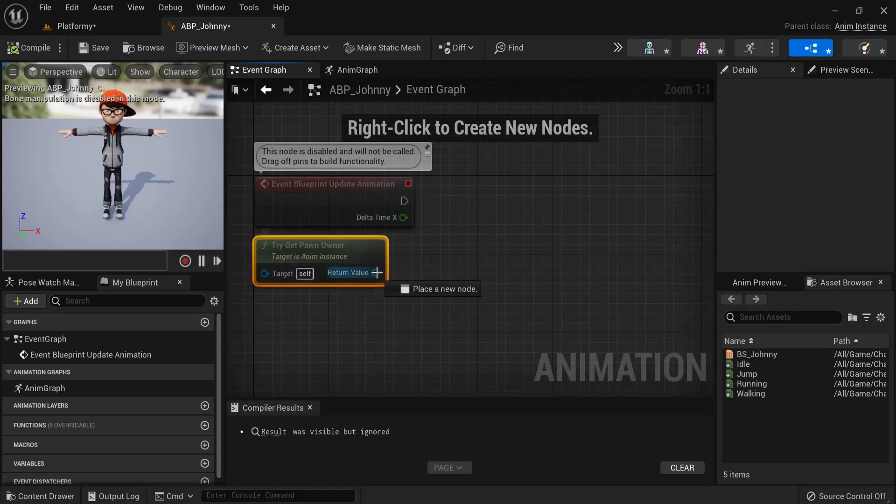
left_click_drag(431, 272, 471, 220)
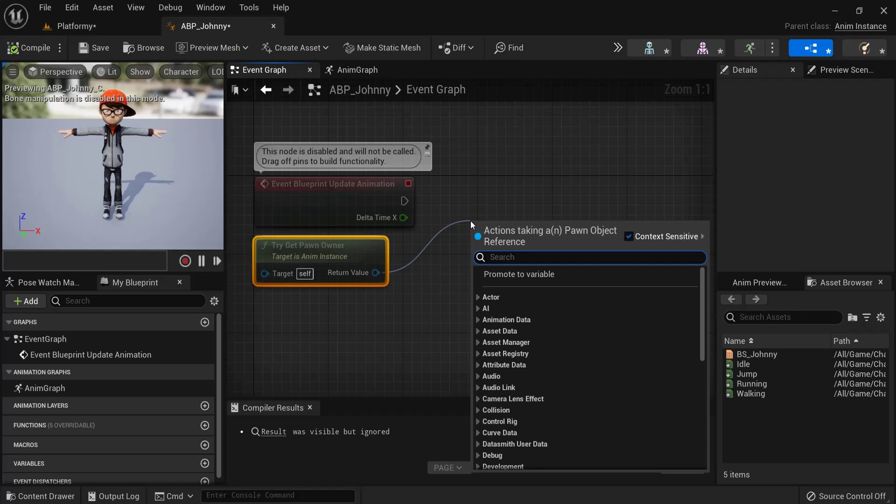
type("is valid")
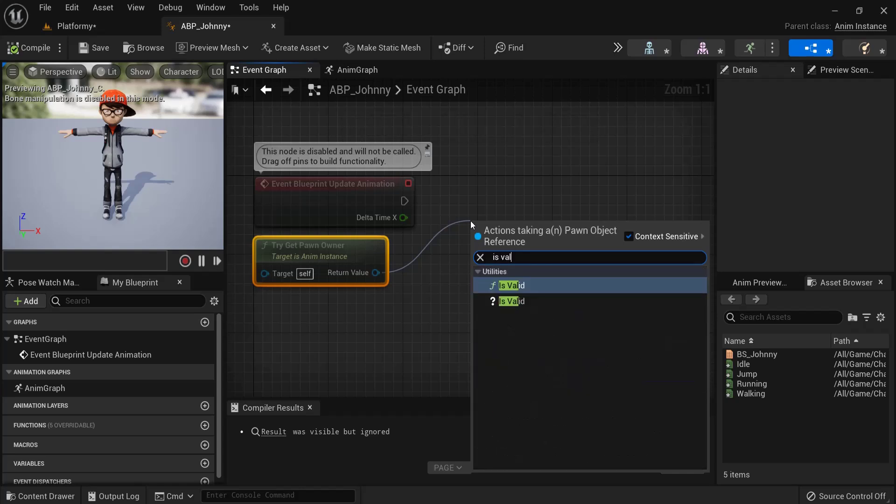
left_click(494, 301)
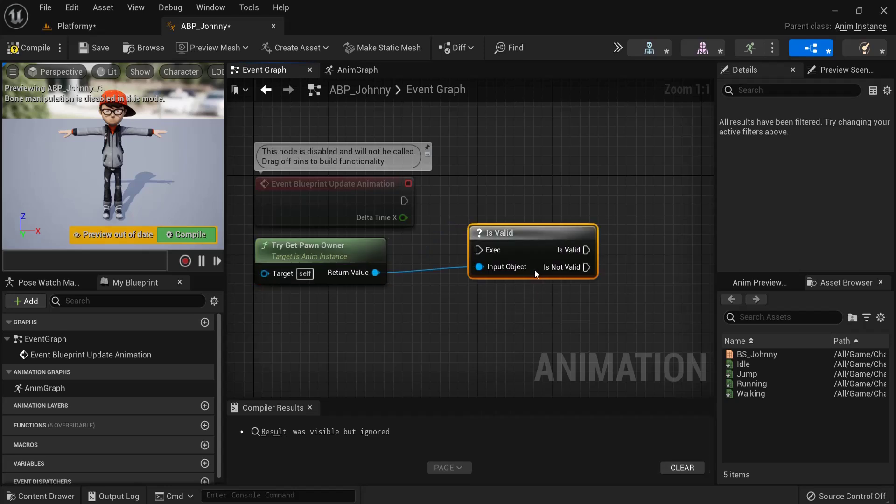
left_click_drag(522, 232, 503, 193)
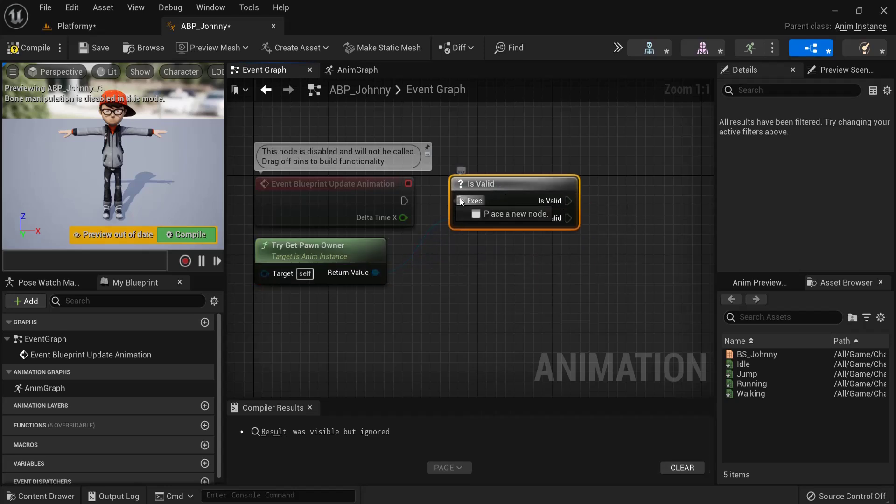
left_click_drag(407, 200, 405, 201)
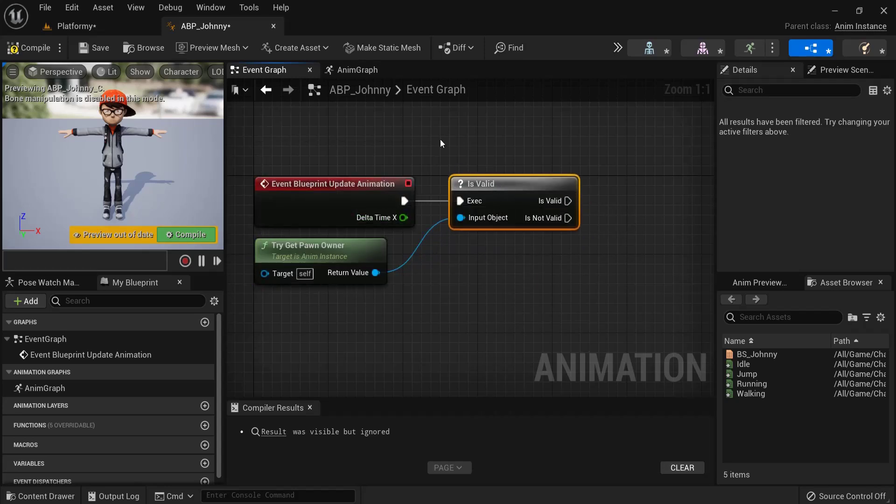
Step: Add a Get Movement Component node fed by Try Get Pawn Owner's Return Value
left_click_drag(632, 292, 632, 291)
left_click(474, 288)
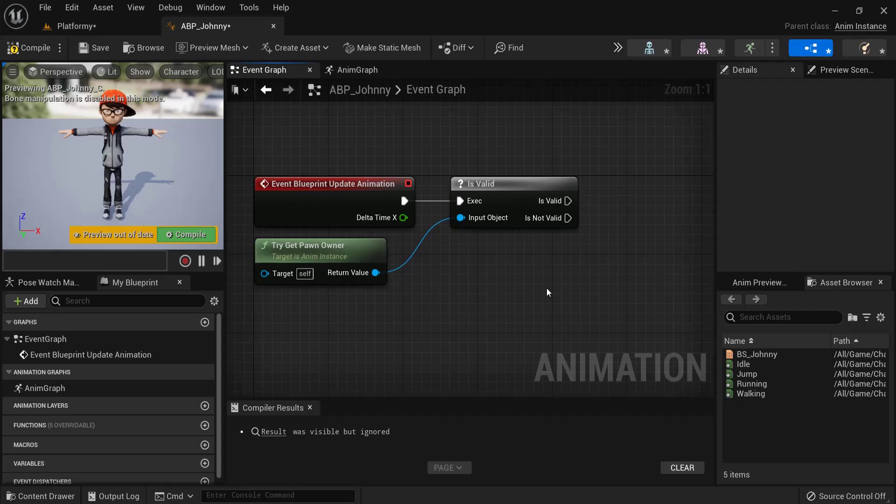
right_click_drag(547, 288, 545, 269)
left_click_drag(361, 218, 489, 258)
type("g")
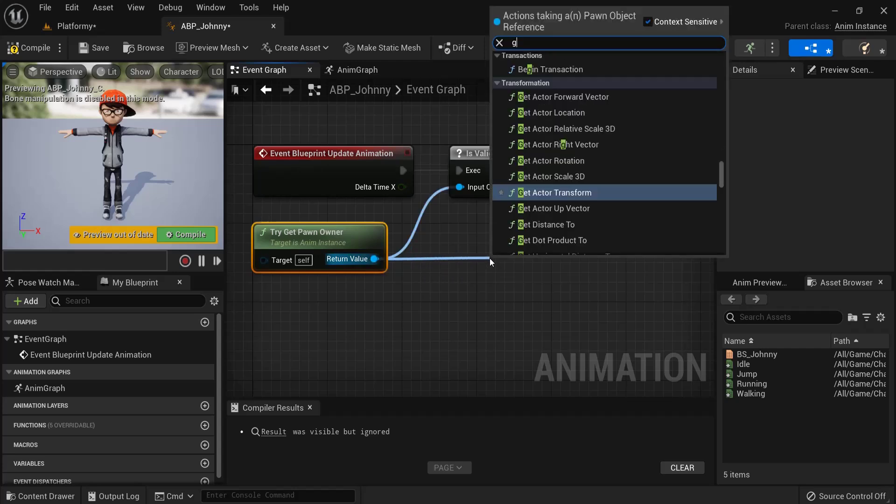
type("et mov")
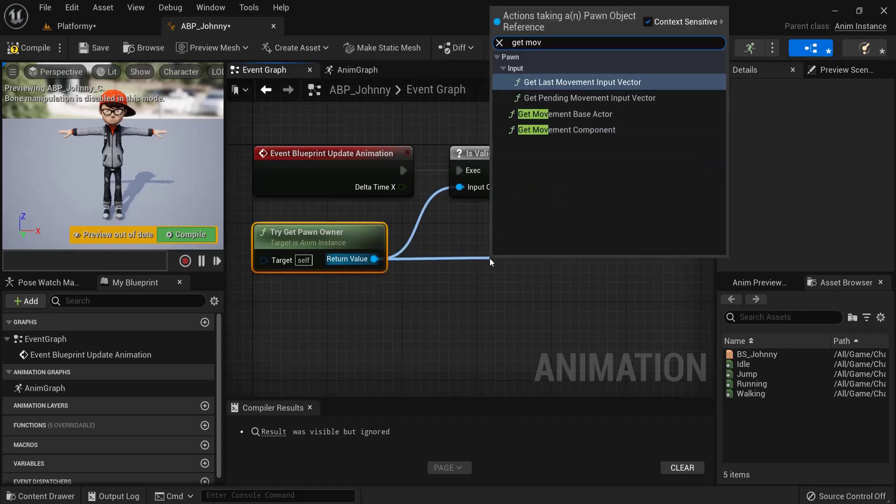
left_click(576, 128)
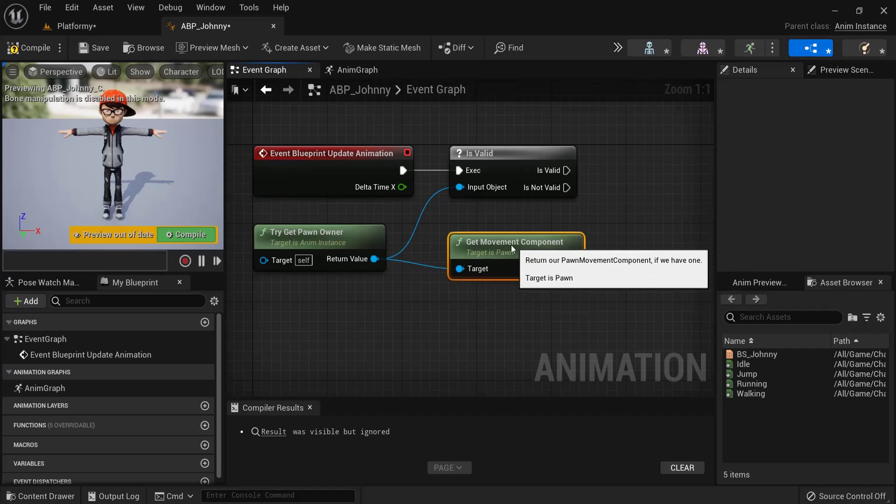
Step: Add an Is Falling node from Get Movement Component's Return Value and align it beside that node
right_click_drag(644, 259, 530, 242)
left_click_drag(448, 252, 523, 250)
type("is fallin")
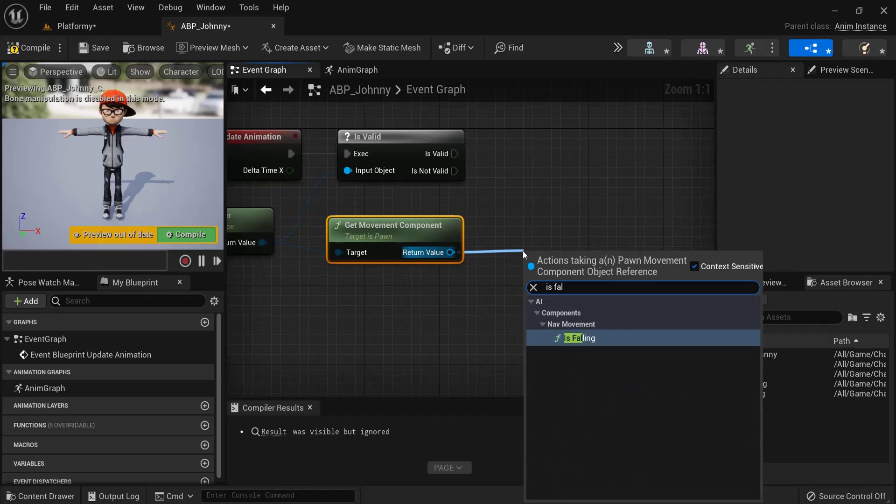
left_click(598, 338)
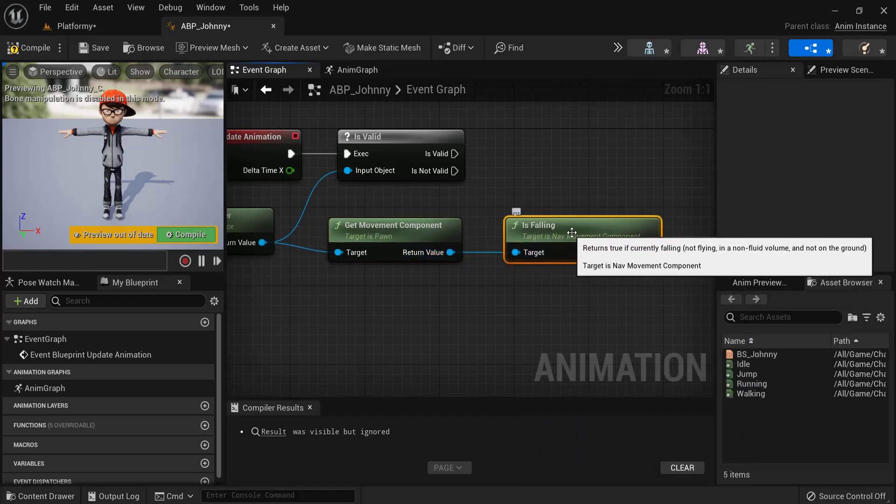
left_click_drag(577, 228, 567, 228)
Step: Promote Is Falling's Return Value to a Boolean variable named IsInAir?
right_click_drag(627, 207, 503, 202)
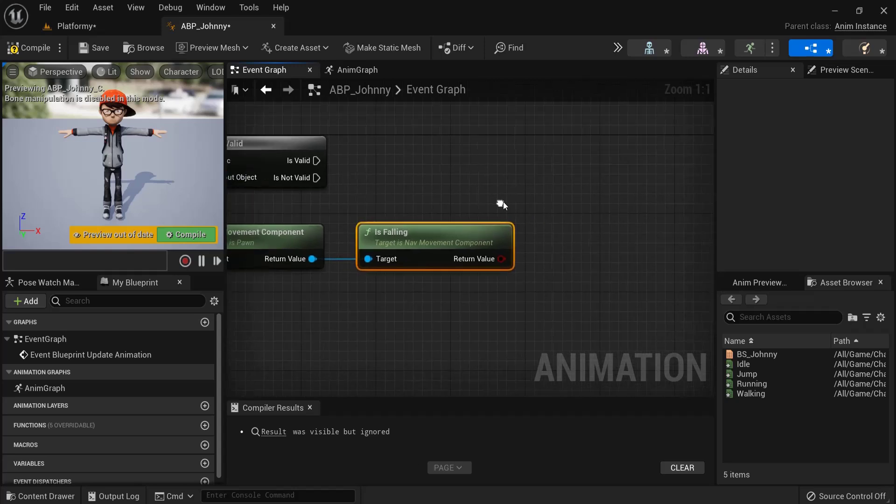
right_click(500, 259)
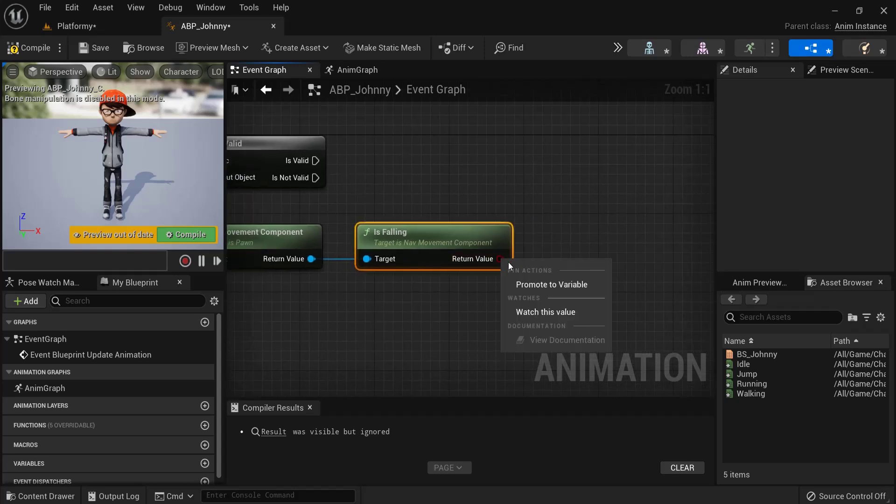
left_click(534, 283)
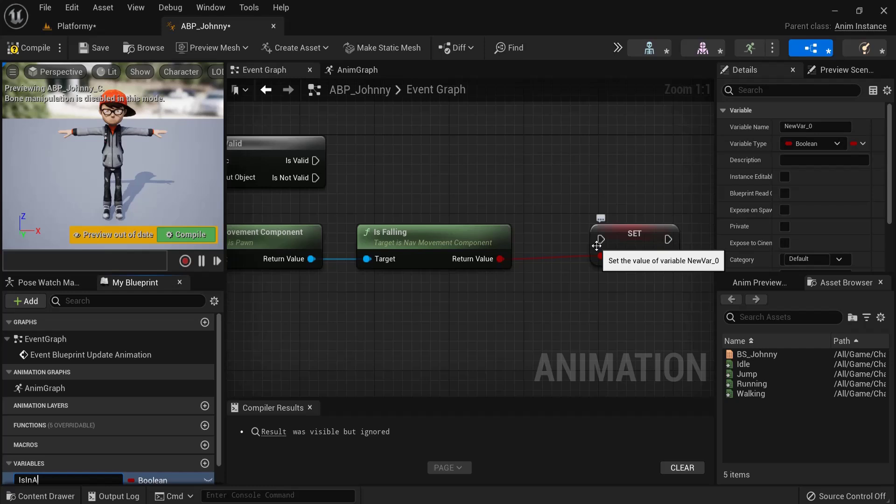
type("IsInAir?")
key("Return")
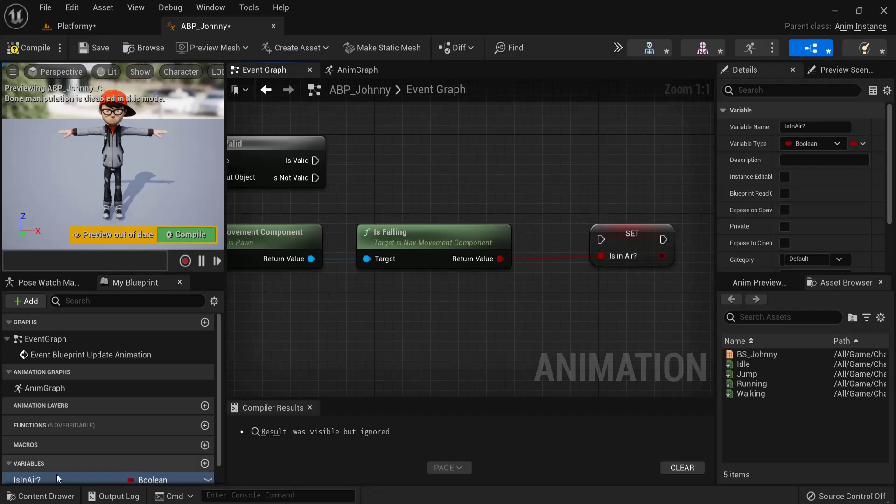
right_click(33, 481)
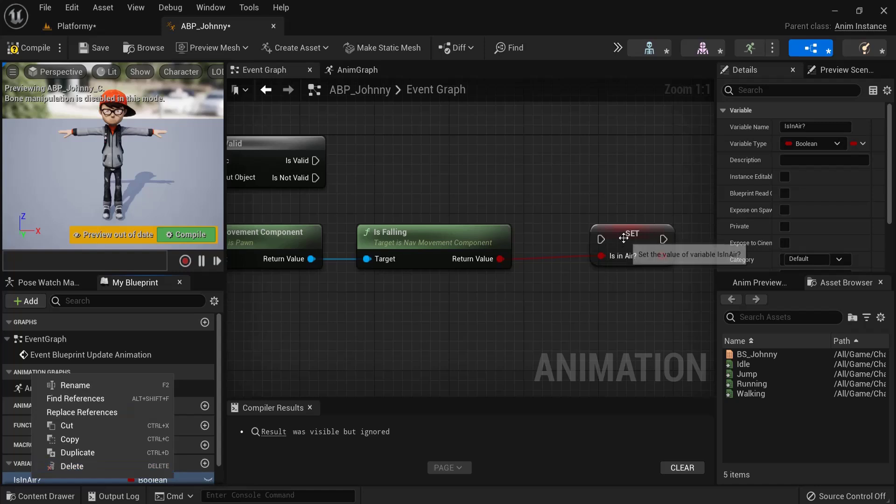
Step: Move the IsInAir? setter level with the Is Valid node and connect the Is Valid execution output to it
left_click_drag(624, 238, 577, 159)
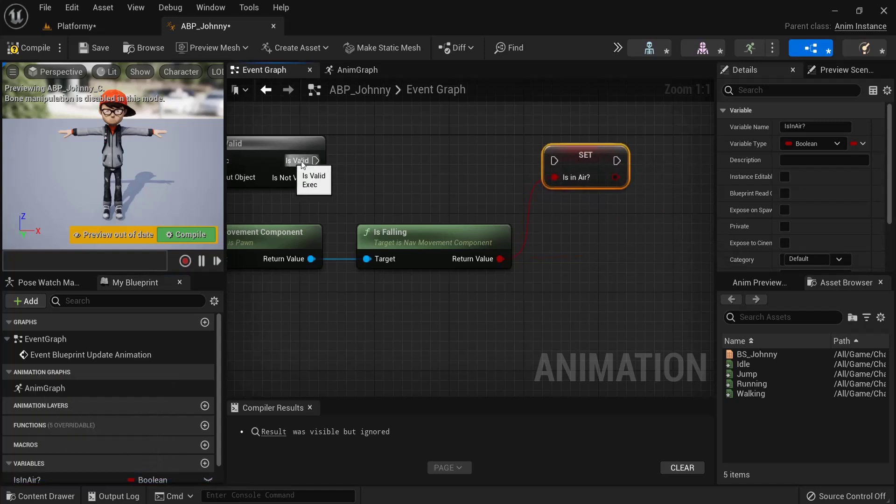
left_click_drag(302, 163, 531, 164)
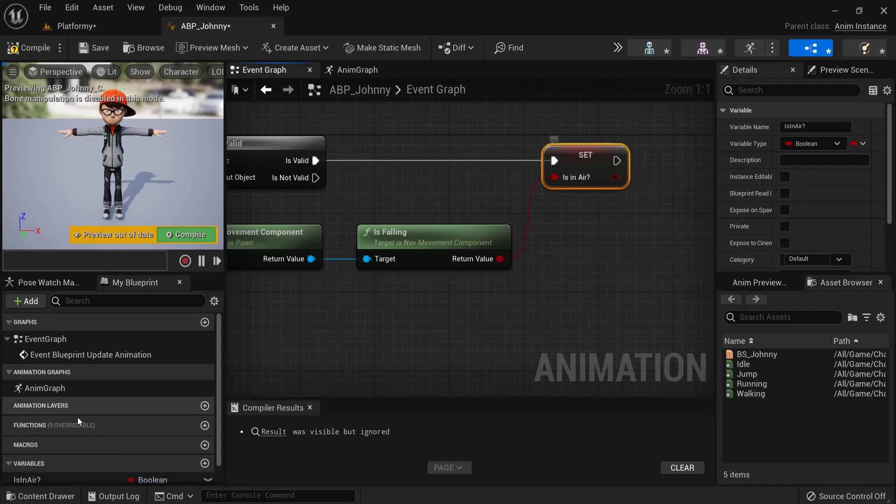
scroll(77, 417, "down", 1)
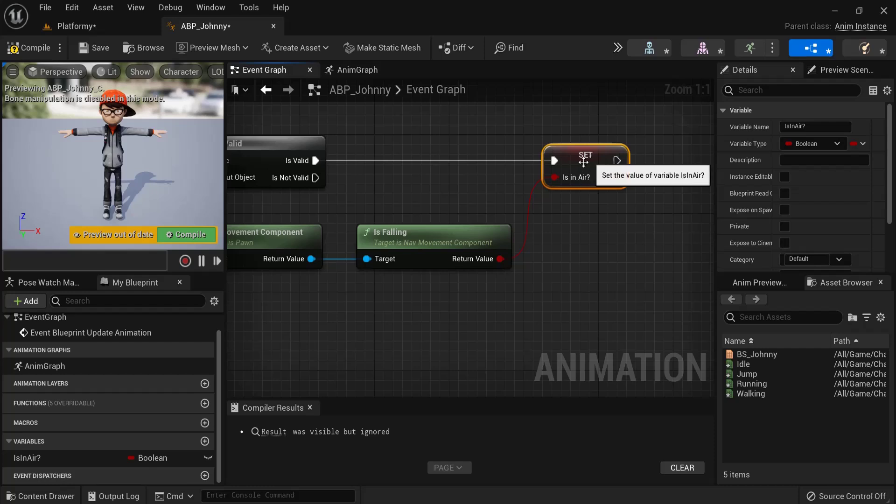
Step: Add a Get Velocity node from Try Get Pawn Owner's Return Value and place it below Get Movement Component
right_click_drag(450, 349, 449, 298)
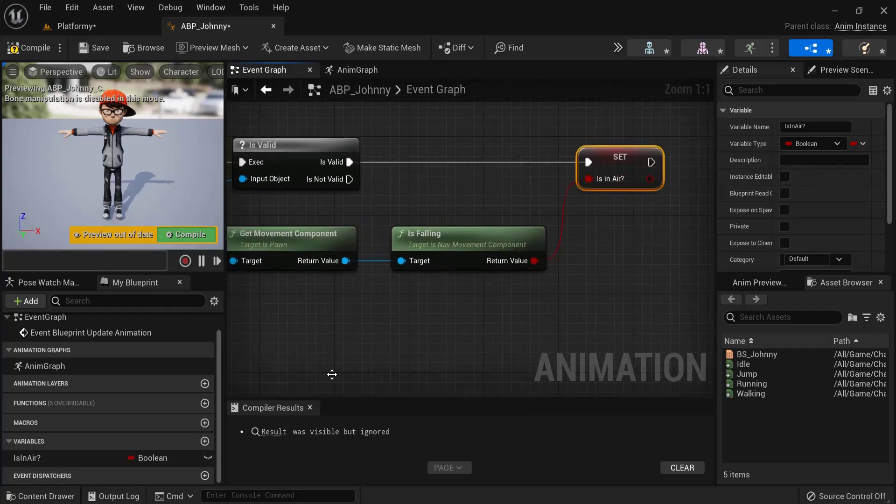
right_click_drag(330, 374, 542, 343)
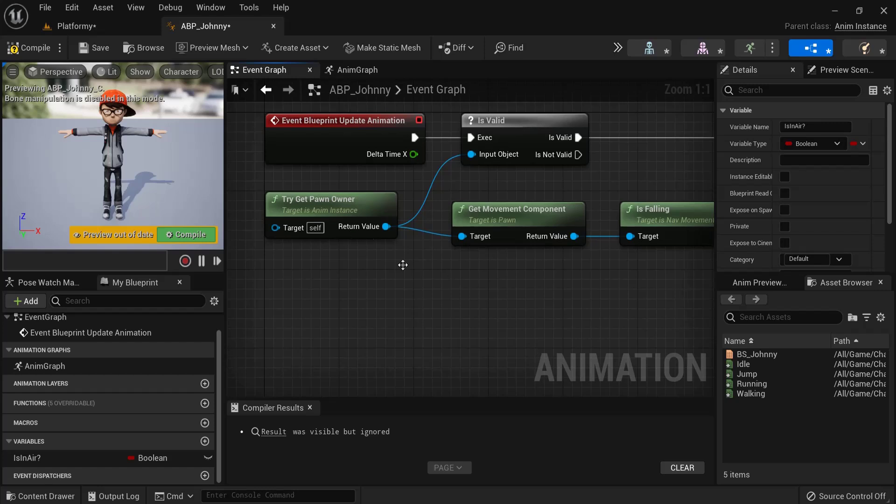
right_click_drag(403, 264, 375, 257)
left_click_drag(357, 217, 424, 301)
type("g")
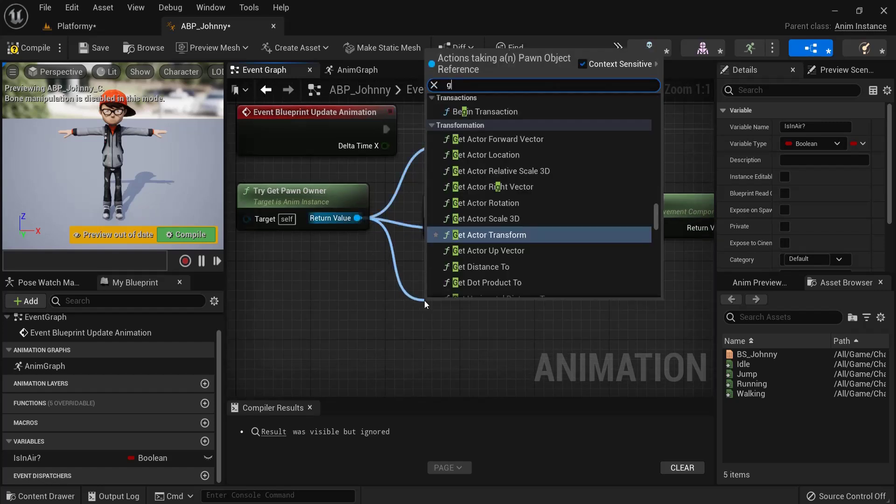
type("et velo")
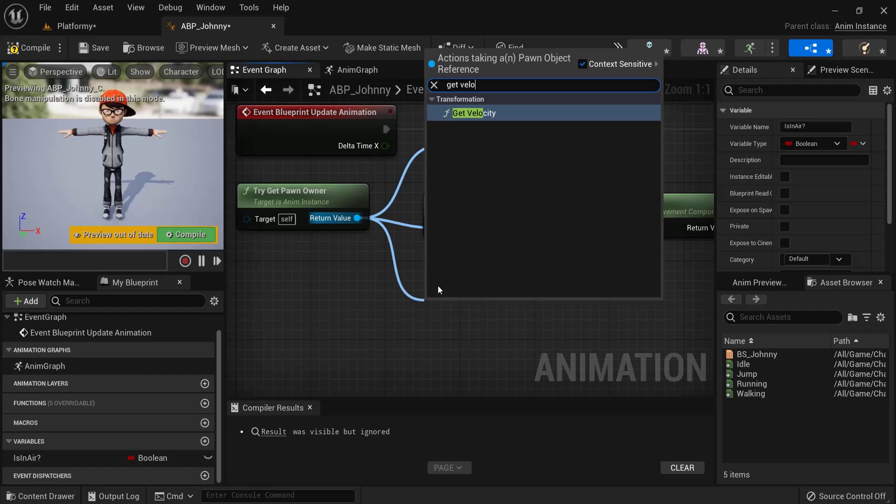
left_click(516, 113)
left_click_drag(509, 313, 508, 283)
right_click_drag(566, 294, 460, 283)
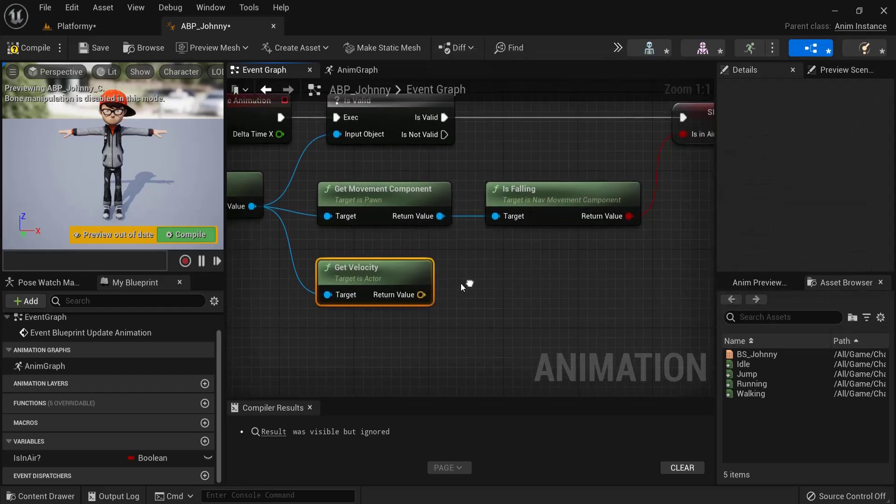
Step: Add a Vector Length node from Get Velocity's Return Value and align it below Is Falling
left_click_drag(421, 295, 540, 290)
type("ve")
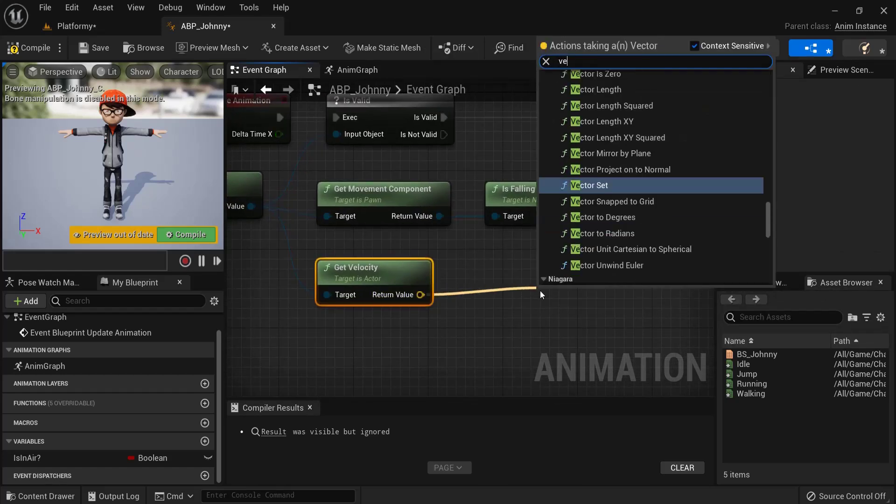
type("ctor leng")
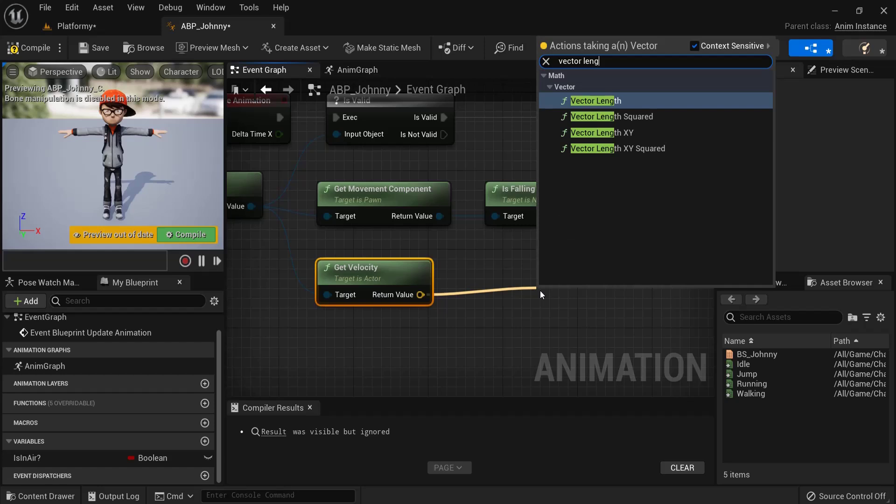
left_click(616, 100)
left_click_drag(602, 297, 600, 279)
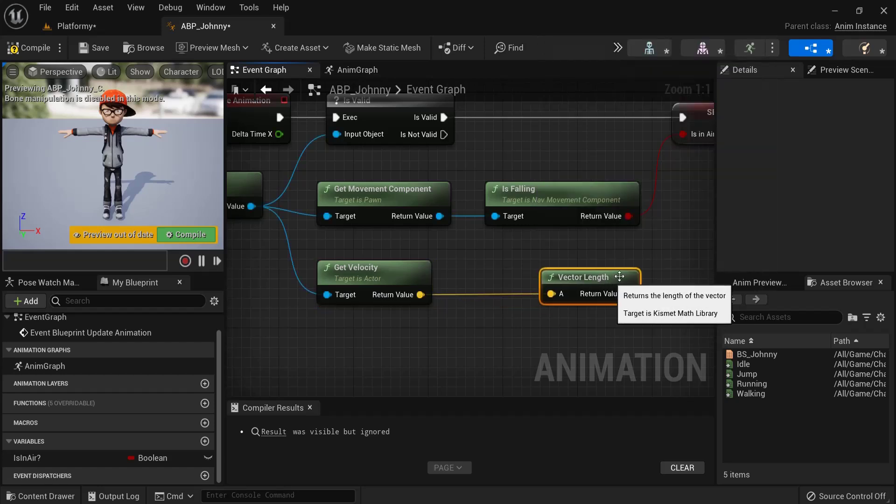
Step: Promote Vector Length's Return Value to a Float variable named Speed
right_click_drag(629, 294, 410, 294)
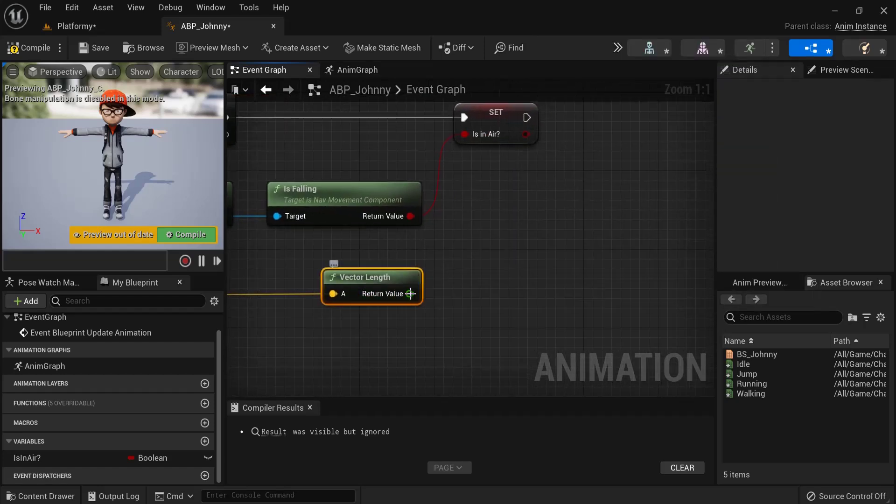
right_click(410, 293)
left_click(456, 320)
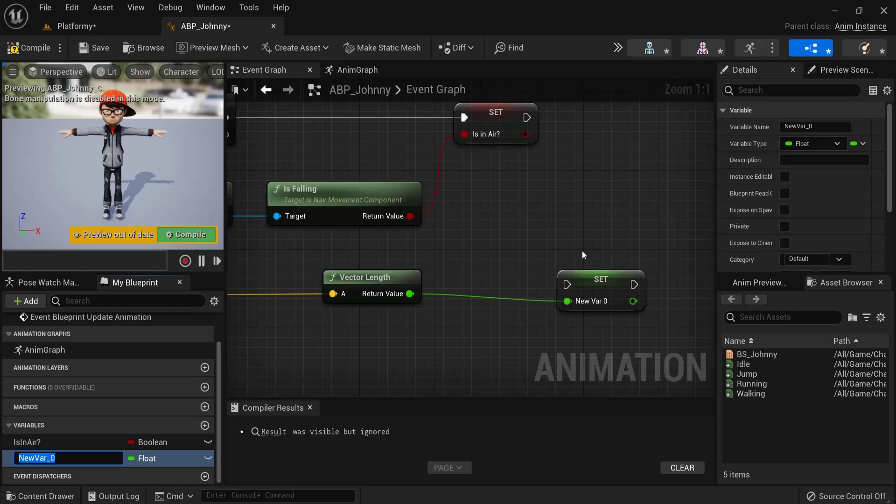
type("Speed")
key("Return")
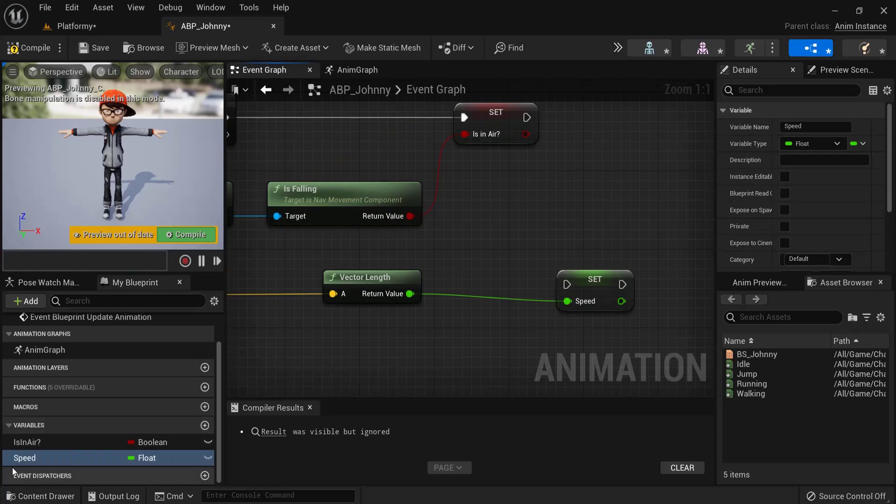
Step: Chain the Speed setter after the IsInAir? setter and tidy its value wire with a reroute node beside Vector Length
right_click_drag(662, 191, 587, 262)
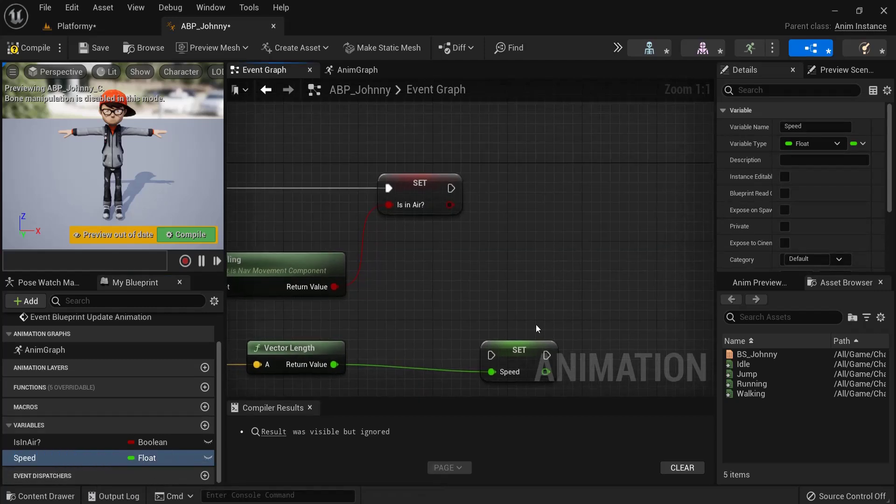
left_click_drag(532, 350, 456, 189)
mouse_move(533, 184)
left_mouse_down()
mouse_move(495, 184)
mouse_move(525, 178)
left_mouse_up()
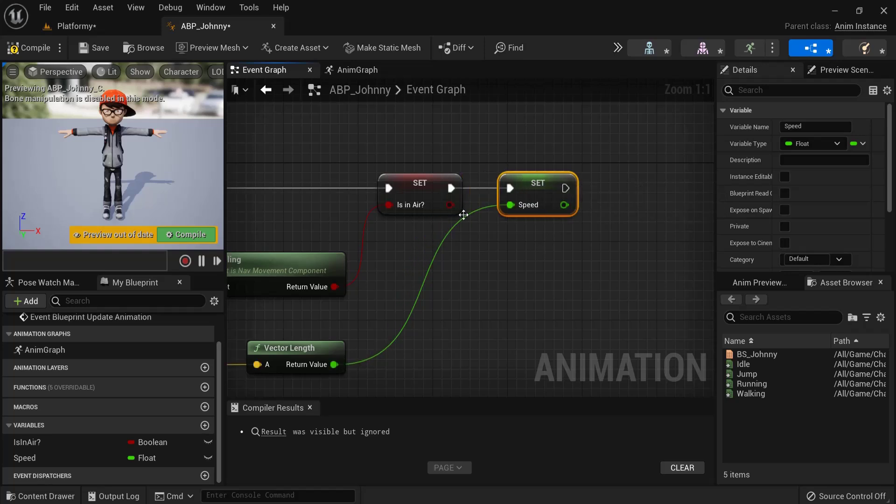
double_click(447, 232)
left_click_drag(449, 233, 433, 373)
left_click(545, 324)
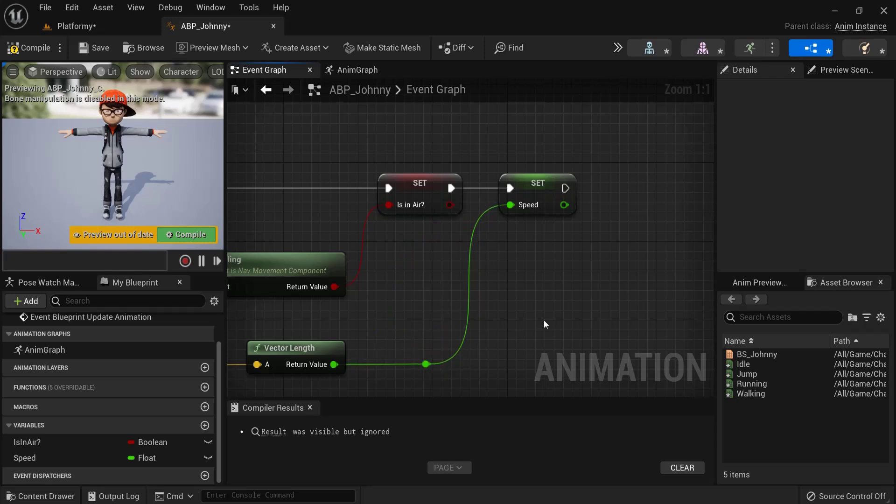
Step: Compile and save ABP_Johnny, and review the Event Graph from the update event to the IsInAir? and Speed setters
left_click(29, 48)
left_click(96, 48)
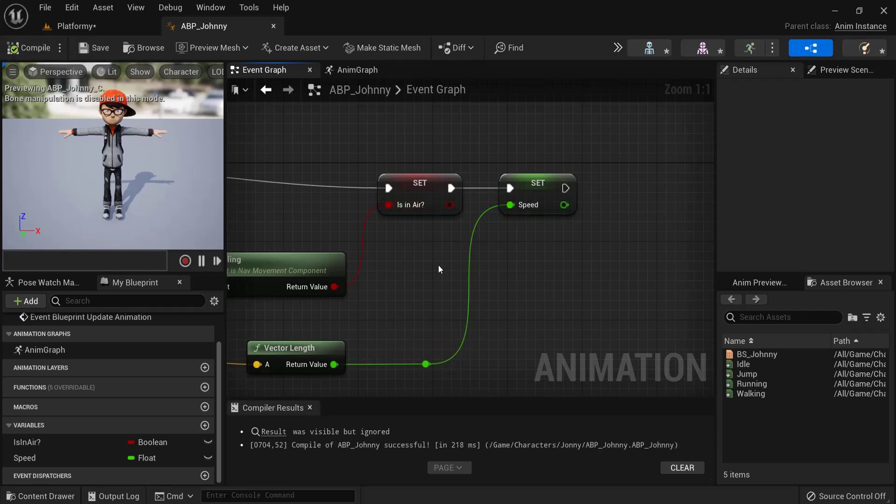
right_click_drag(438, 264, 649, 224)
scroll(650, 224, "down", 4)
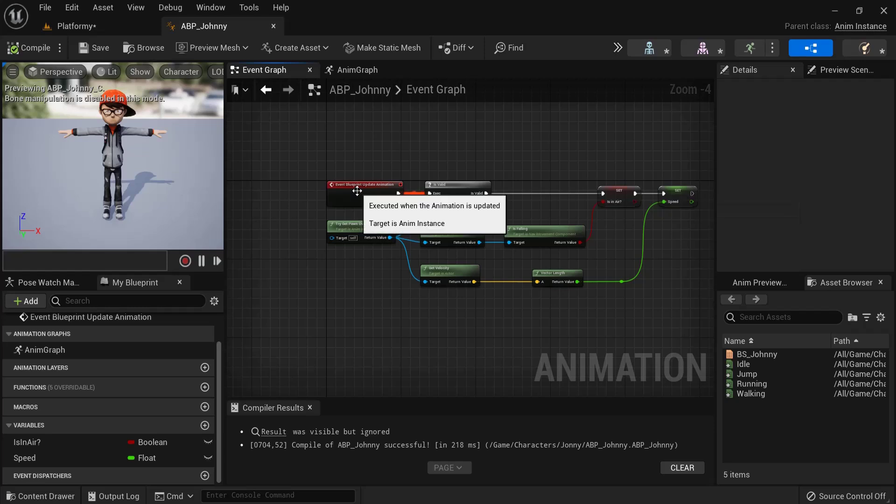
left_click(613, 191)
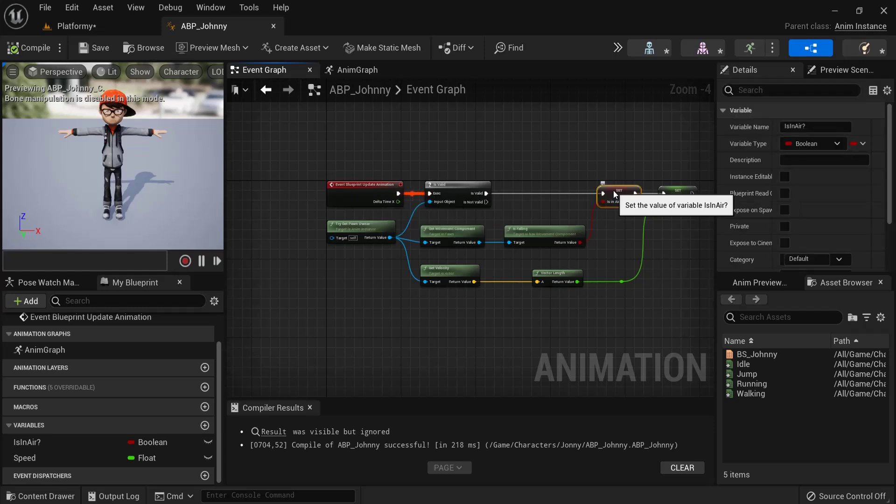
right_click_drag(613, 190, 442, 194)
left_click(525, 193)
right_click_drag(574, 216, 654, 259)
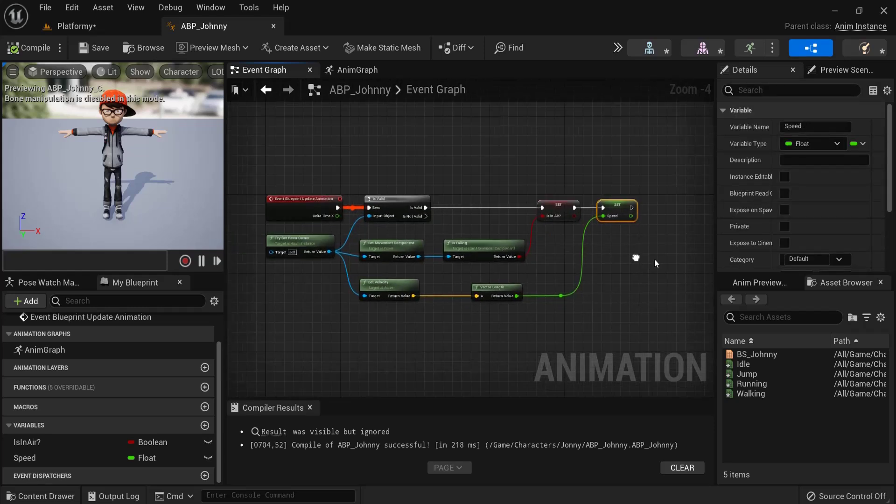
Step: Add a new state machine feeding the Output Pose in the AnimGraph, aligned beside it, and compile the blueprint
left_click(355, 72)
right_click_drag(368, 230, 446, 207)
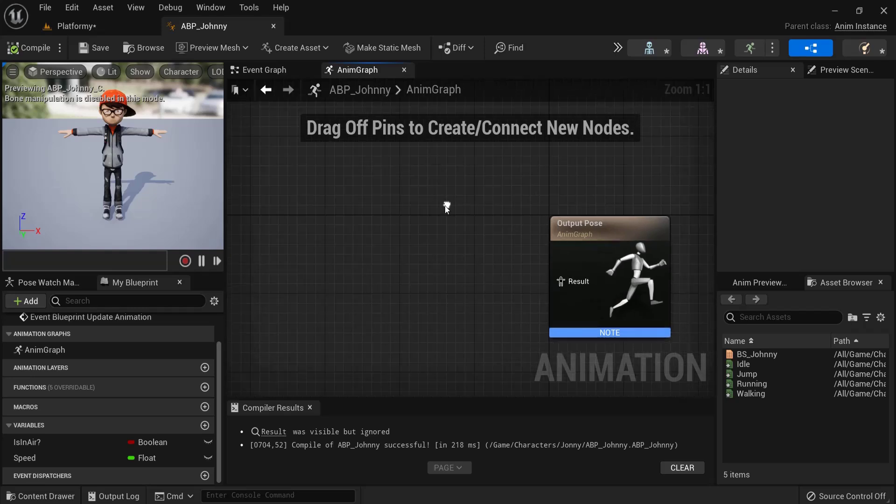
left_click_drag(560, 281, 429, 280)
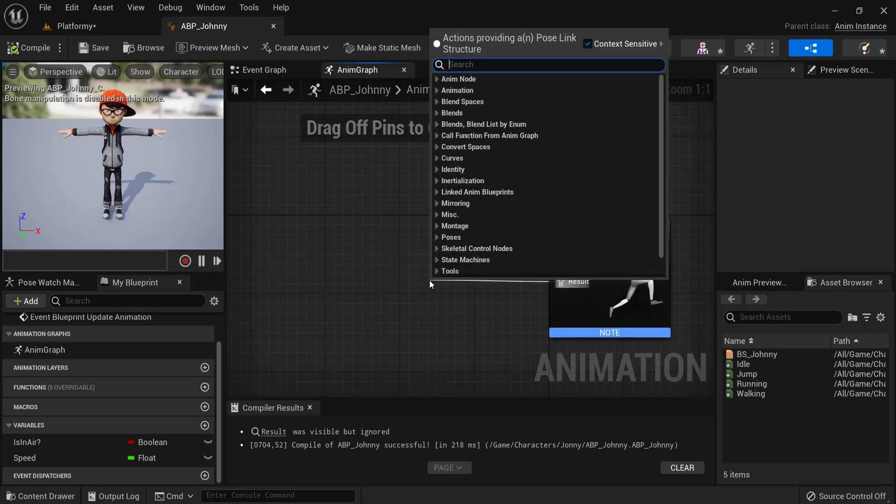
type("state machine")
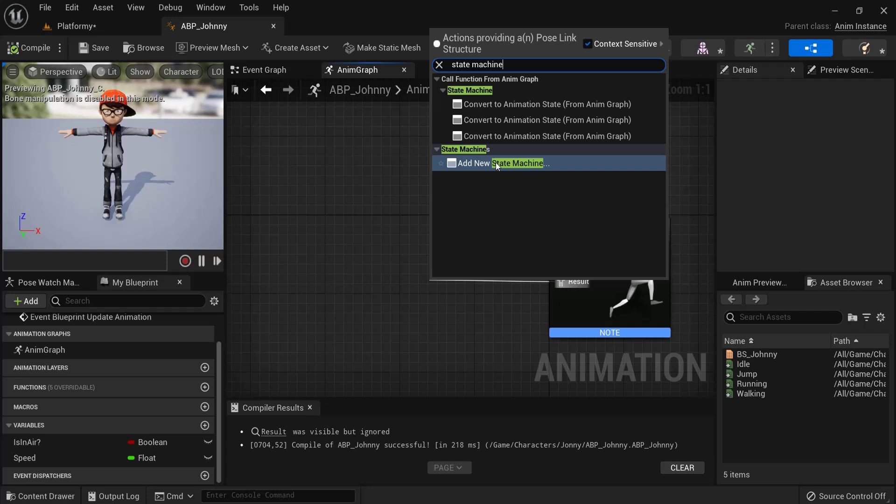
left_click(496, 163)
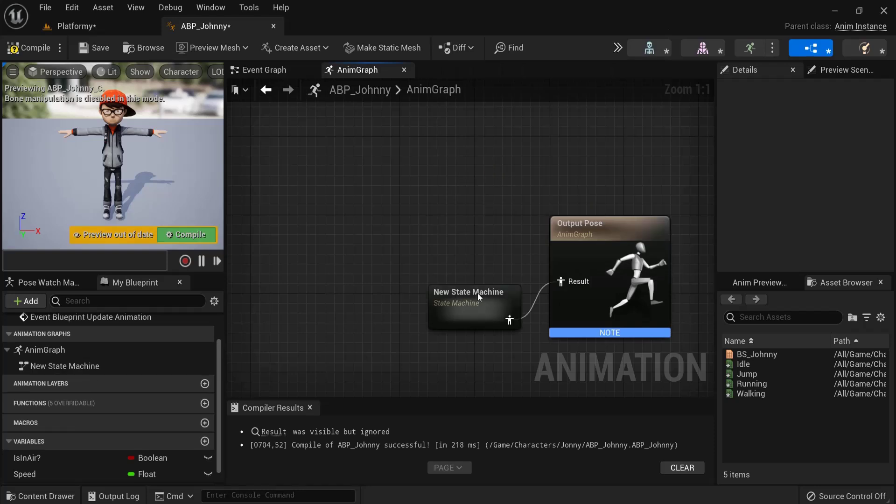
left_click_drag(477, 293, 438, 264)
right_click_drag(505, 201, 440, 181)
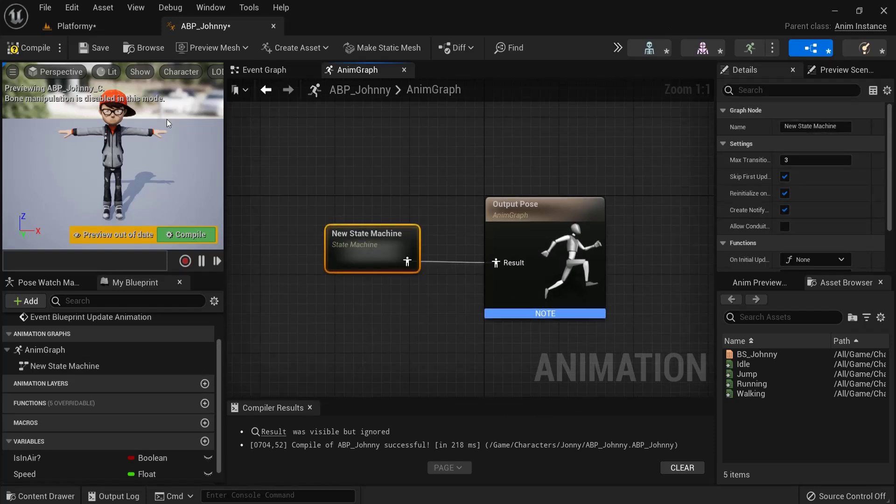
left_click(29, 49)
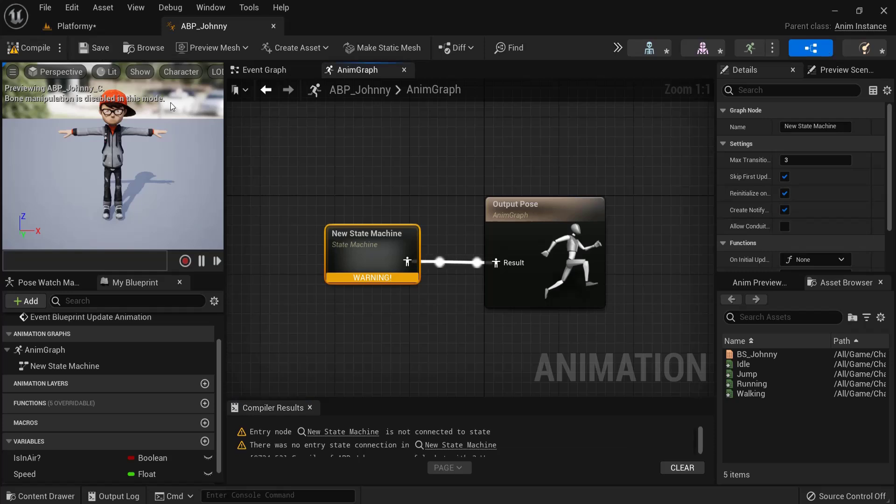
Step: Open the New State Machine graph from the AnimGraph to edit its states
mouse_move(384, 279)
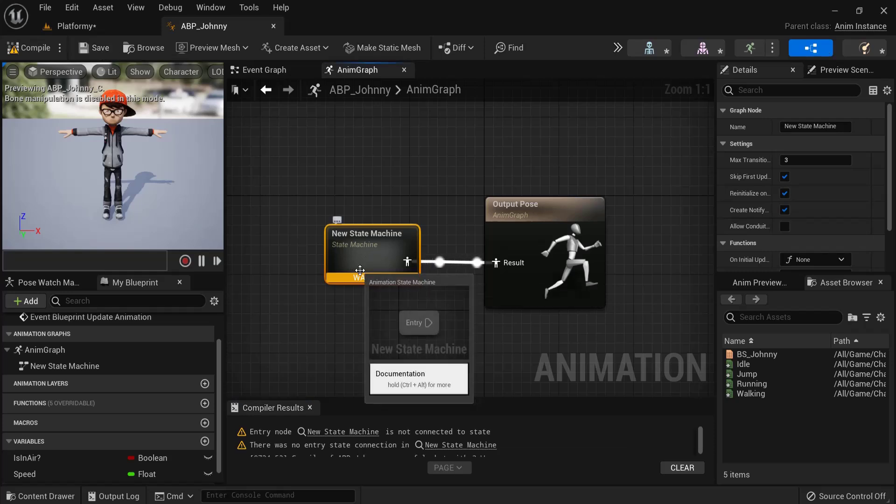
double_click(372, 235)
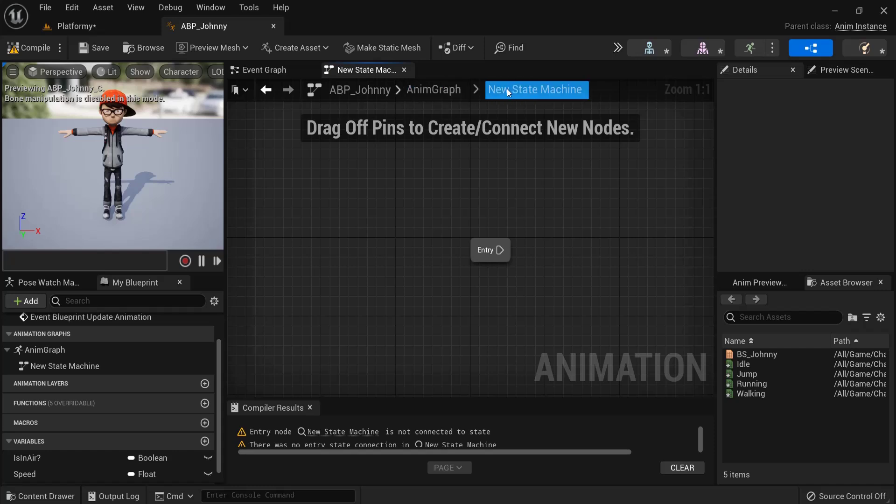
left_click(266, 89)
double_click(353, 239)
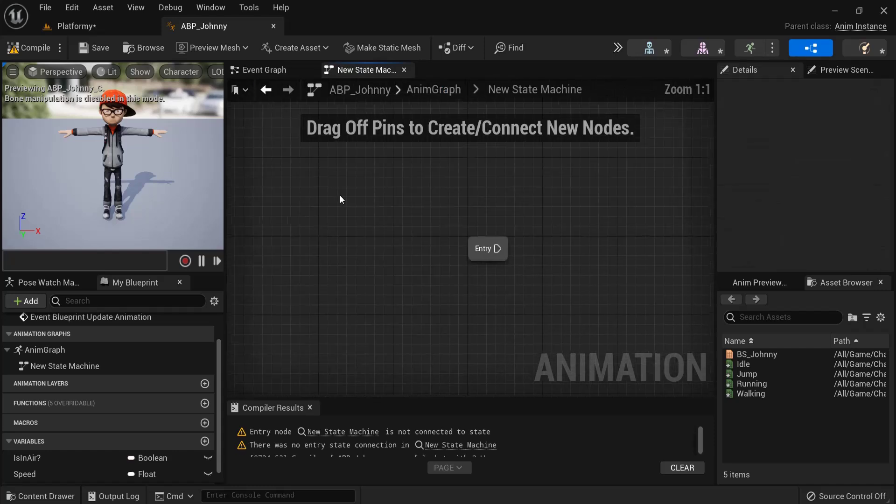
left_click(261, 70)
left_click(359, 70)
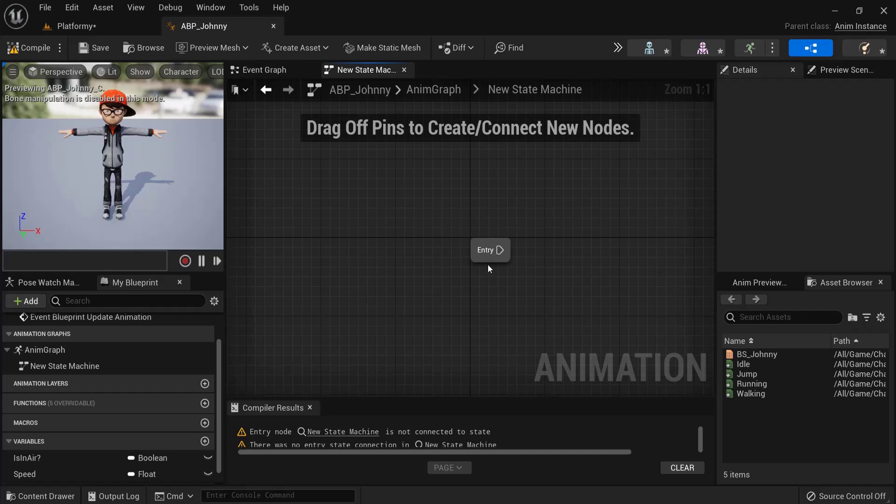
right_click_drag(501, 250, 321, 253)
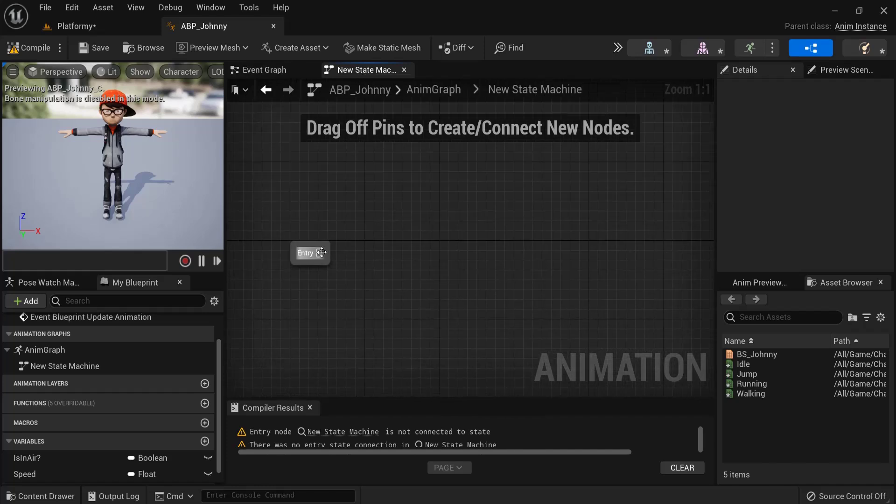
Step: Add the BS_Johnny blend space as a state named idle,walk,run and connect Entry to it
left_click(743, 355)
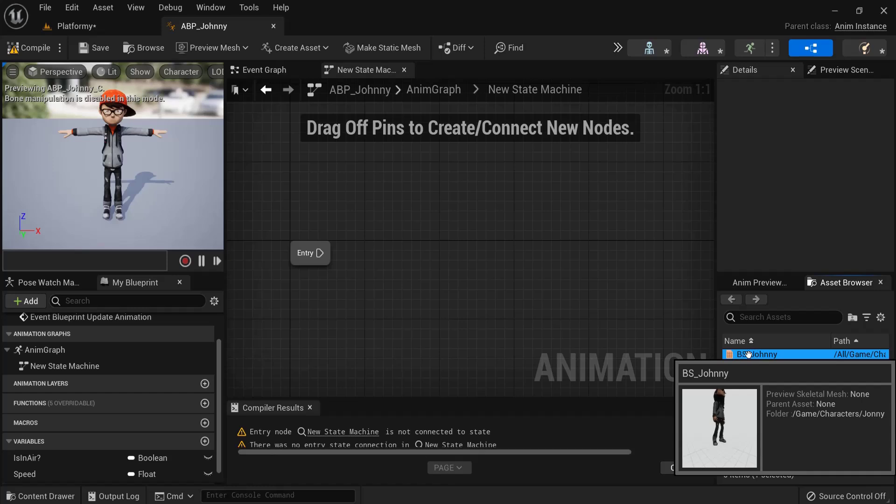
left_click_drag(781, 356, 404, 258)
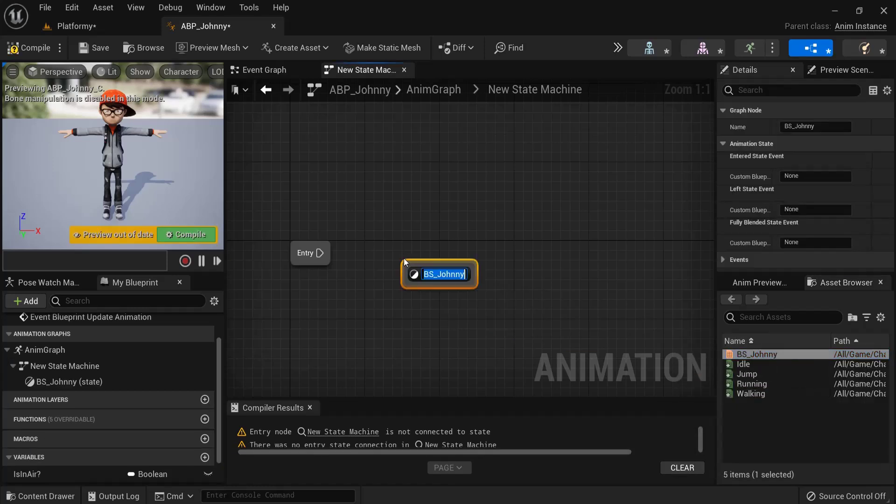
type("idle,")
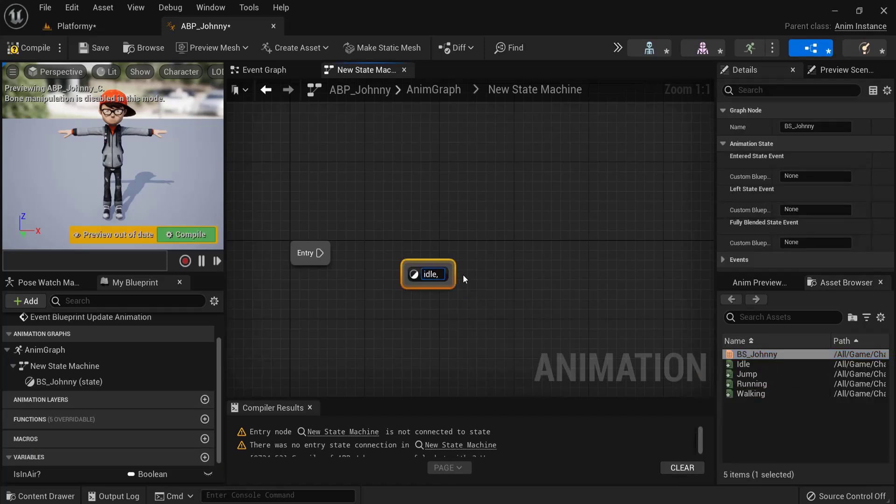
type("walk,run")
key("Return")
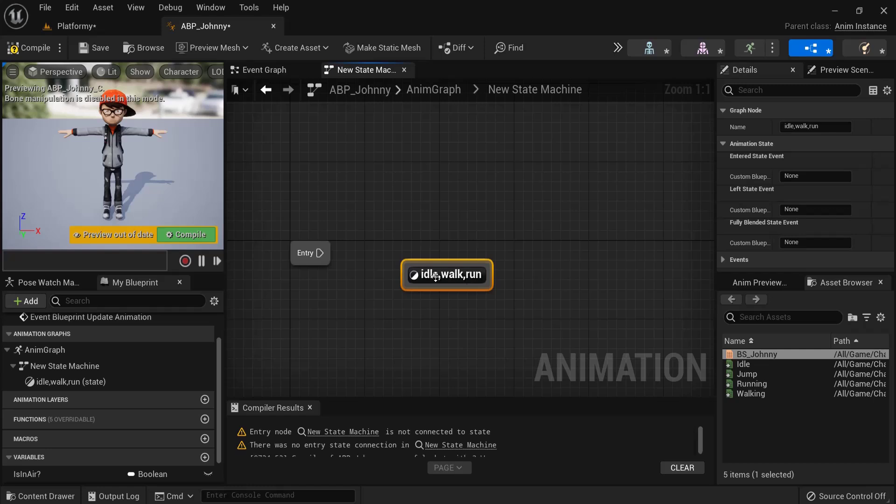
left_click_drag(435, 276, 426, 256)
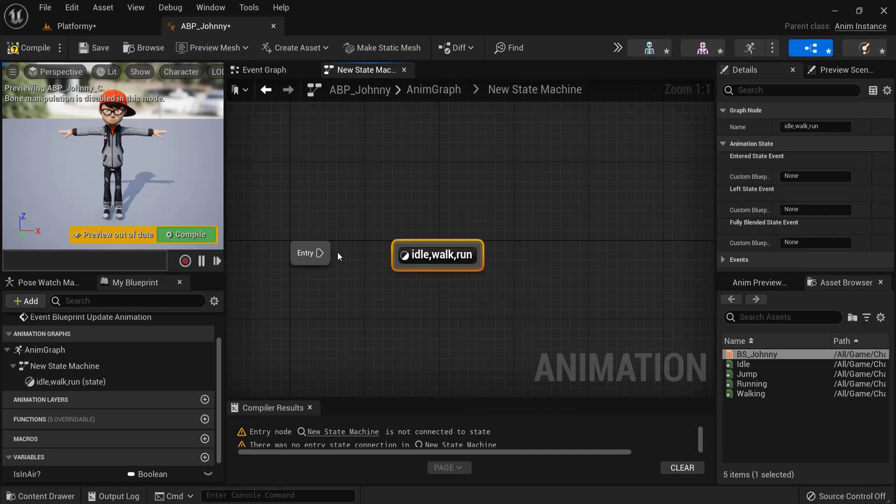
left_click_drag(320, 254, 409, 258)
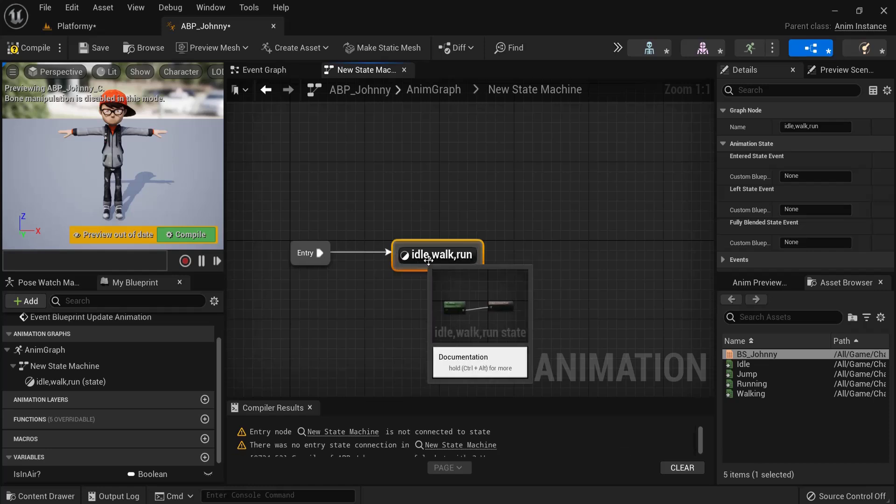
Step: Create a state named jump from idle,walk,run, with transitions running both ways between the two states
right_click_drag(485, 268, 387, 241)
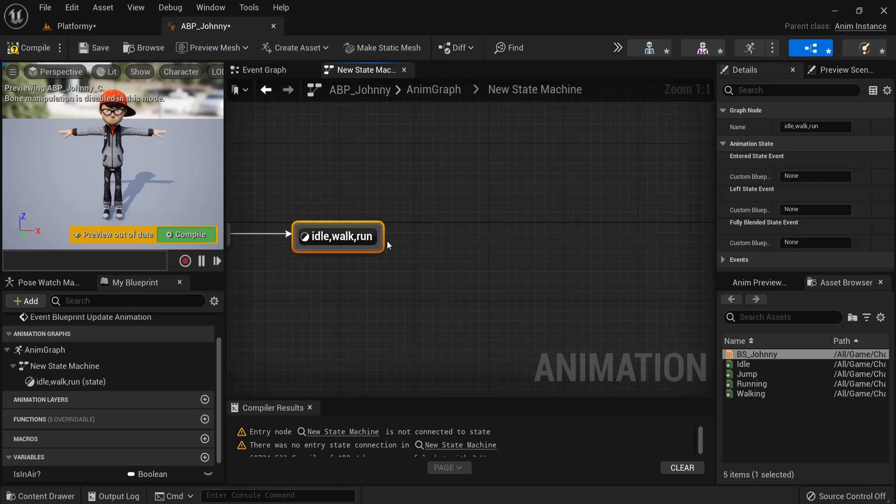
left_click_drag(382, 238, 466, 236)
left_click(490, 282)
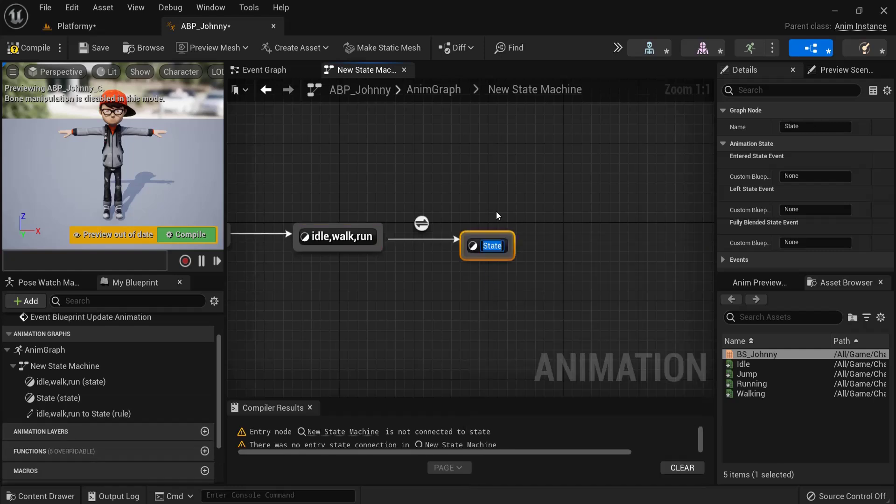
type("jump")
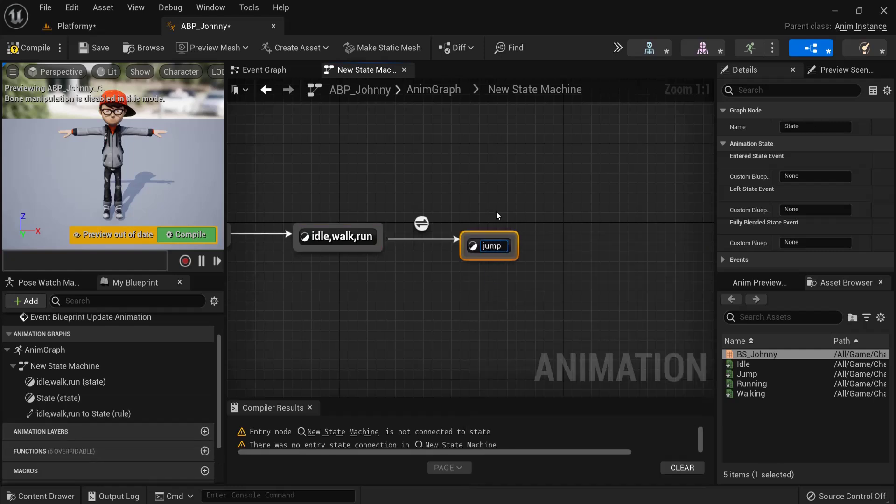
key("Return")
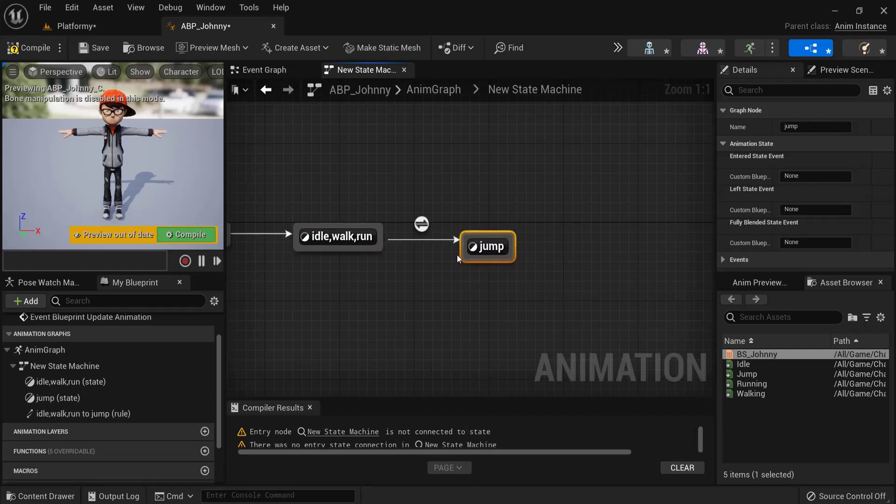
left_click_drag(465, 254, 381, 243)
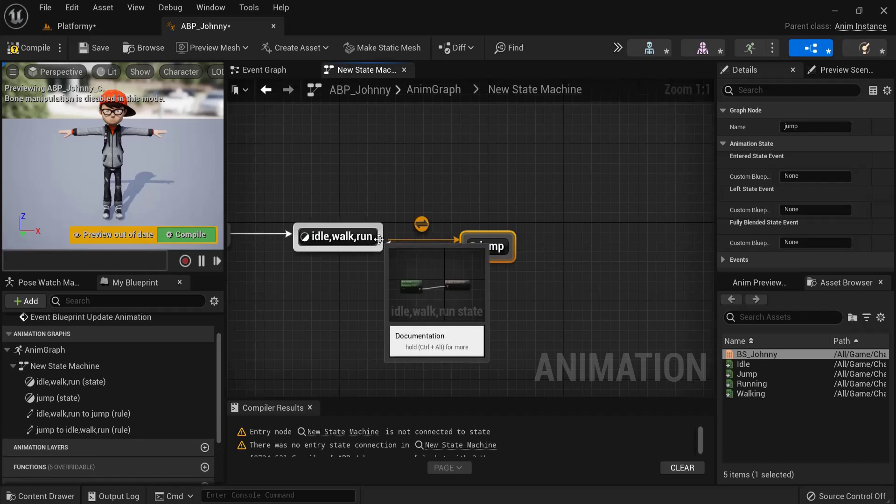
Step: Inside the idle,walk,run state, add a getter for the Speed variable and connect it to BS_Johnny's Speed input
left_click(337, 236)
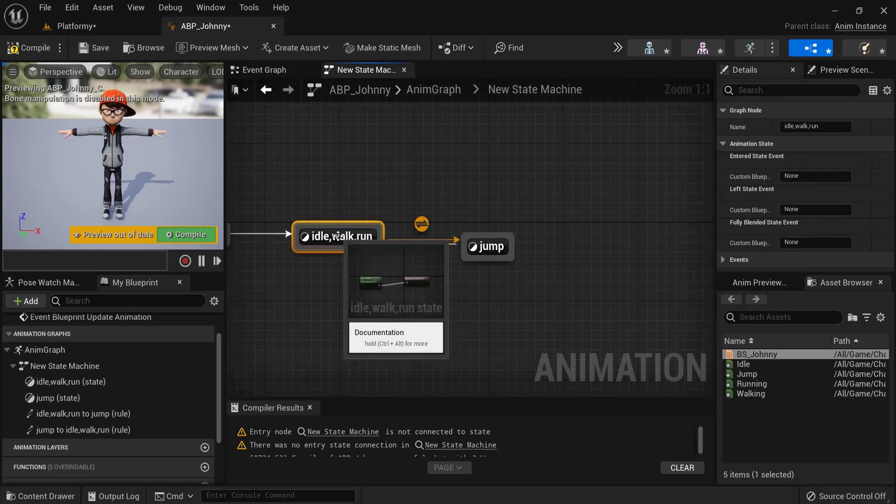
key("Home")
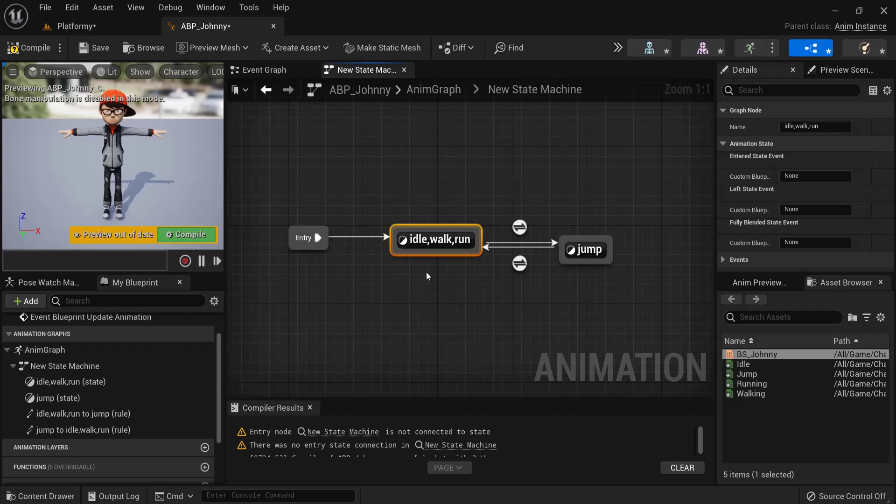
double_click(427, 240)
right_click_drag(356, 253, 441, 236)
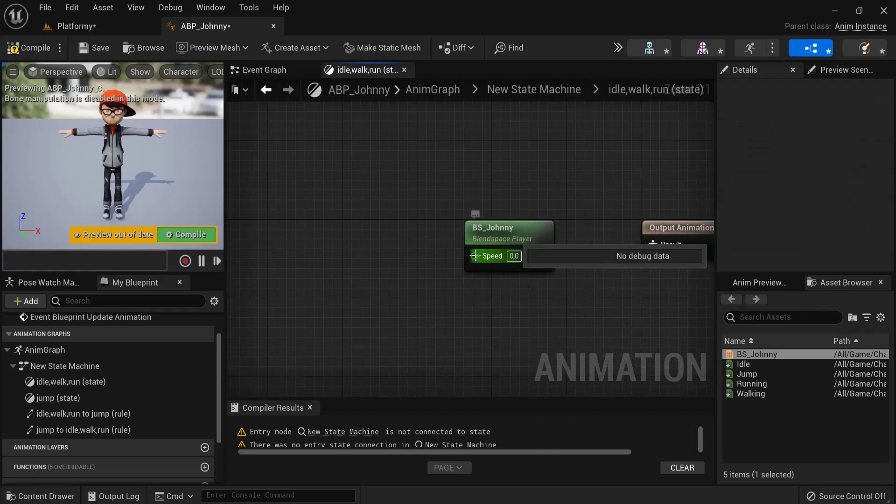
scroll(110, 389, "down", 3)
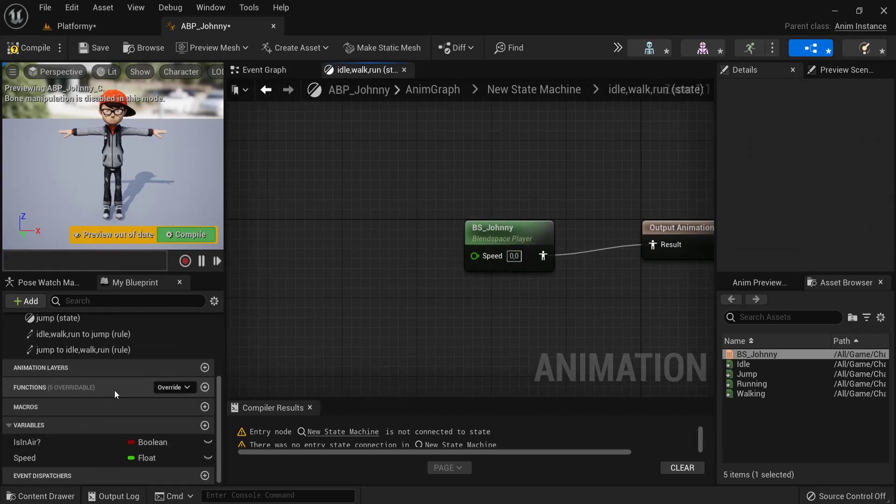
left_click_drag(26, 458, 89, 430)
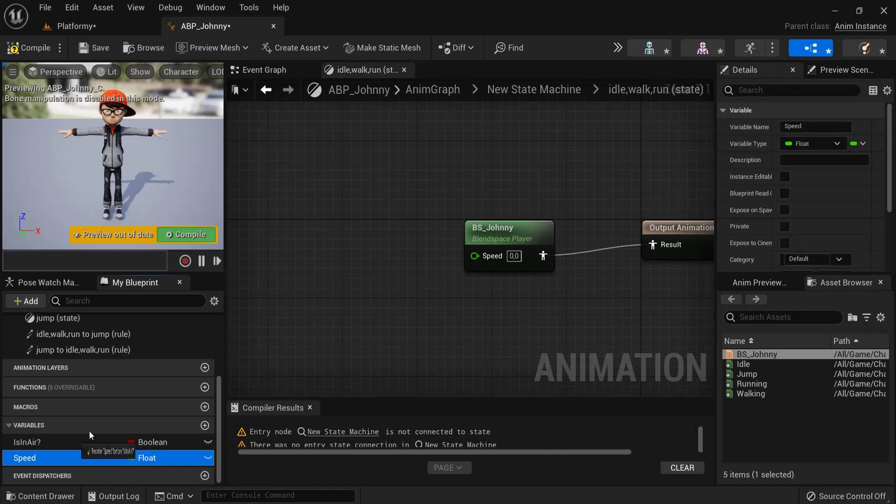
left_click_drag(312, 262, 314, 258)
left_click(343, 279)
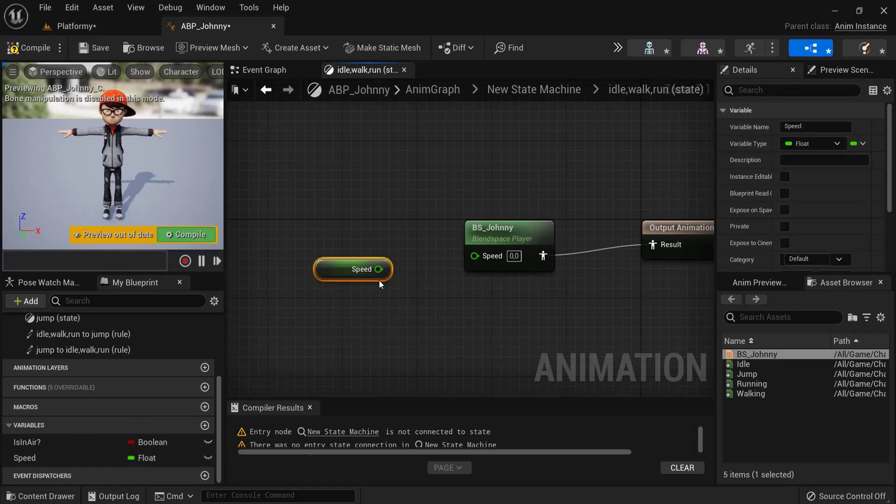
left_click_drag(378, 270, 475, 256)
Step: Compile the blueprint and examine the BS_Johnny node between Speed and Output Animation Pose
key("F7")
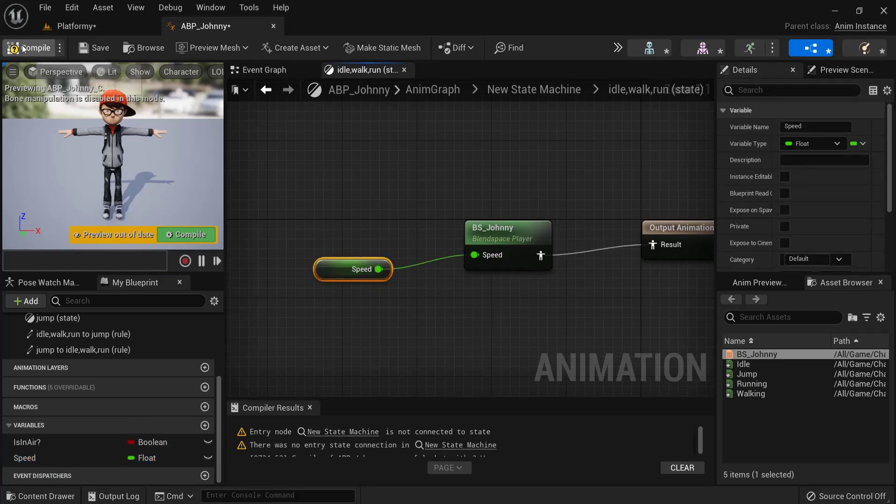
right_click_drag(455, 229, 332, 196)
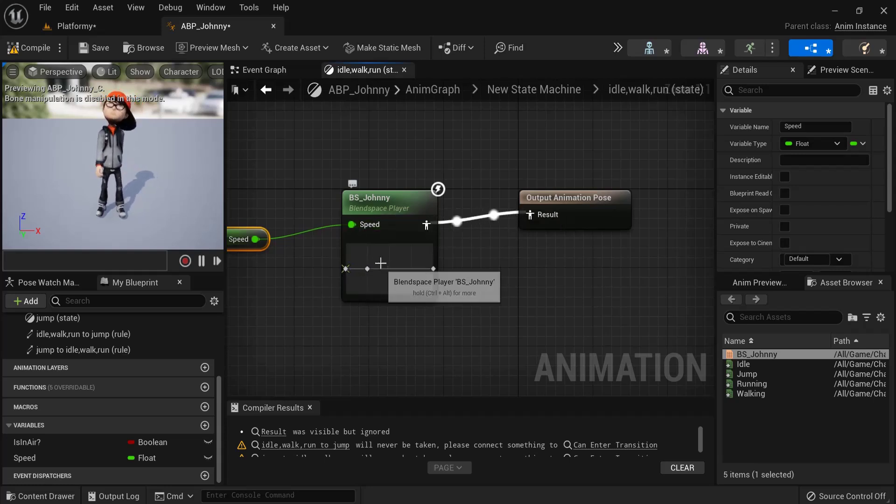
left_click(379, 203)
right_click_drag(339, 175, 442, 176)
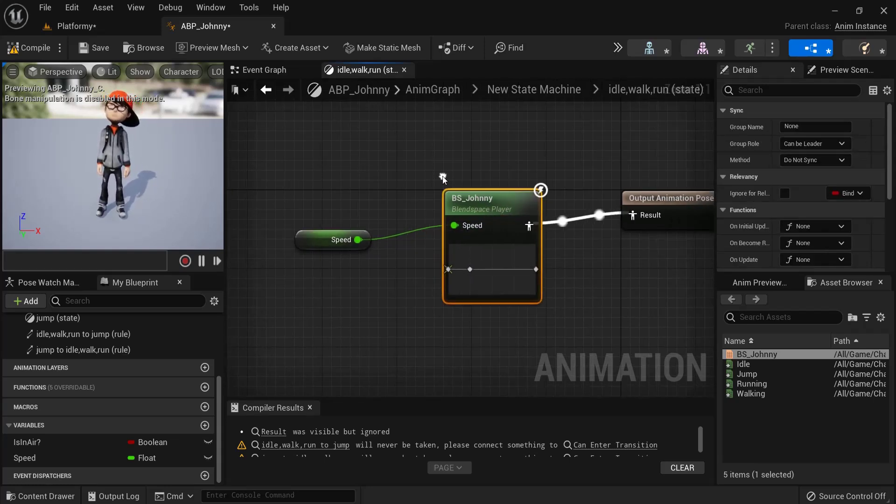
Step: Inside the jump state, add the Jump animation sequence, connect it to Output Animation Pose, and compile the blueprint
left_click(267, 91)
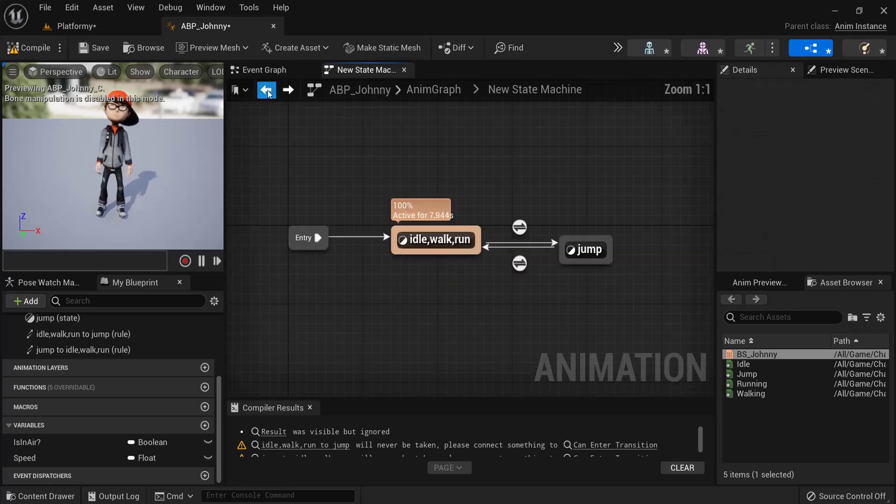
right_click_drag(572, 197, 490, 174)
double_click(506, 232)
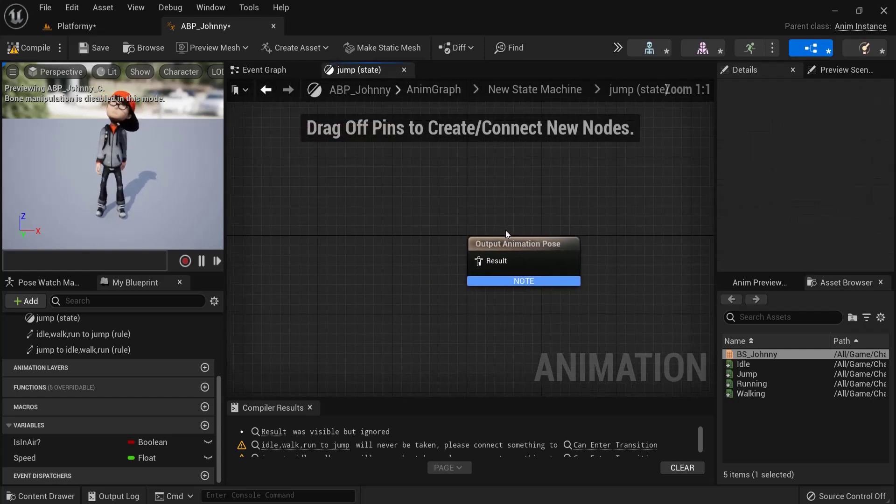
left_click(753, 374)
left_click(758, 281)
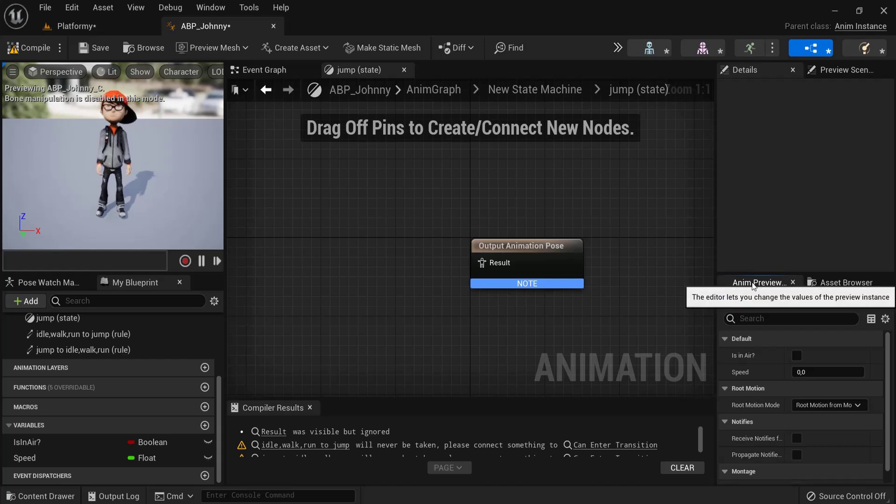
left_click(822, 282)
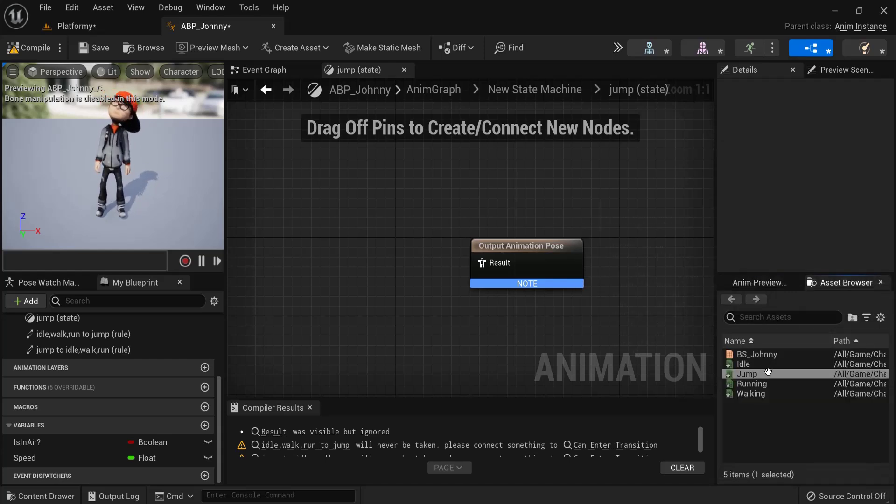
left_click_drag(747, 374, 356, 279)
left_click_drag(419, 303, 482, 263)
left_click_drag(405, 273, 394, 253)
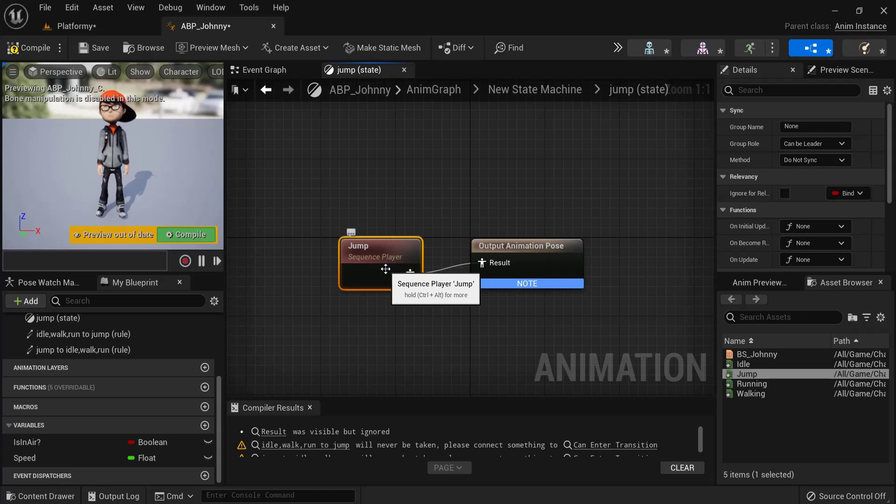
scroll(786, 204, "down", 5)
scroll(784, 208, "down", 1)
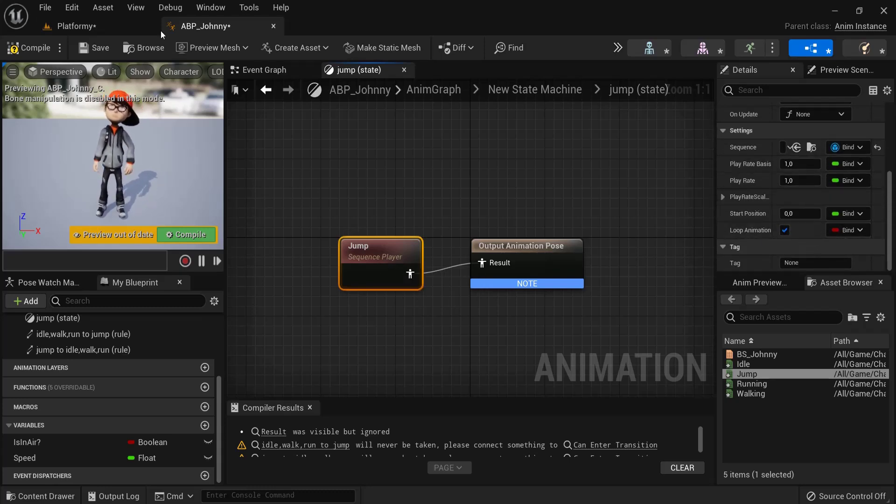
left_click(37, 49)
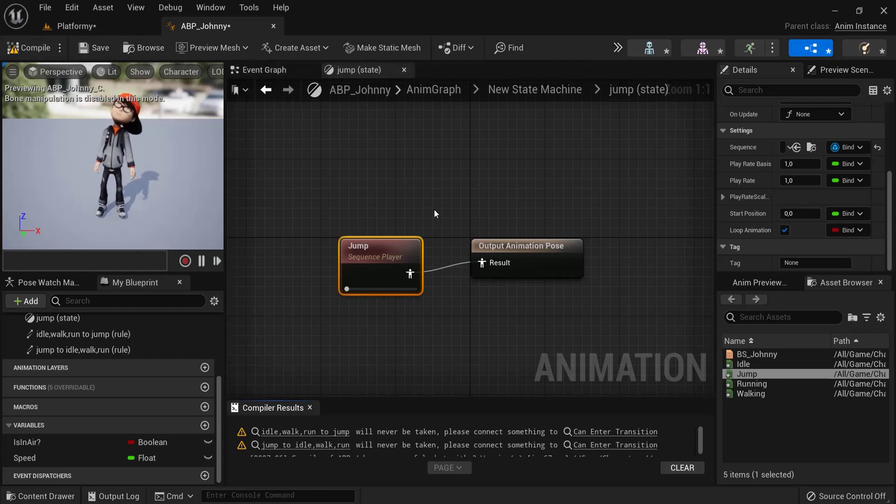
Step: In the idle,walk,run to jump rule, connect an IsInAir? getter to Can Enter Transition and compile
left_click(273, 88)
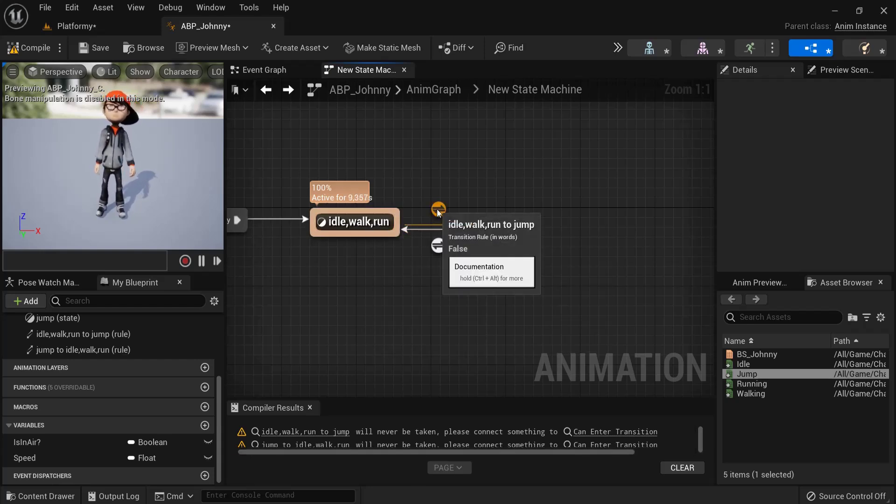
double_click(439, 209)
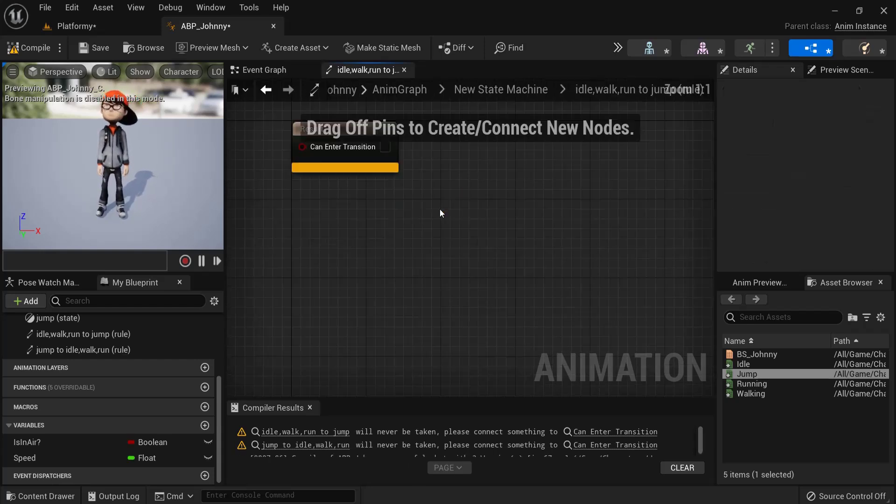
left_click_drag(38, 440, 316, 253, "ctrl")
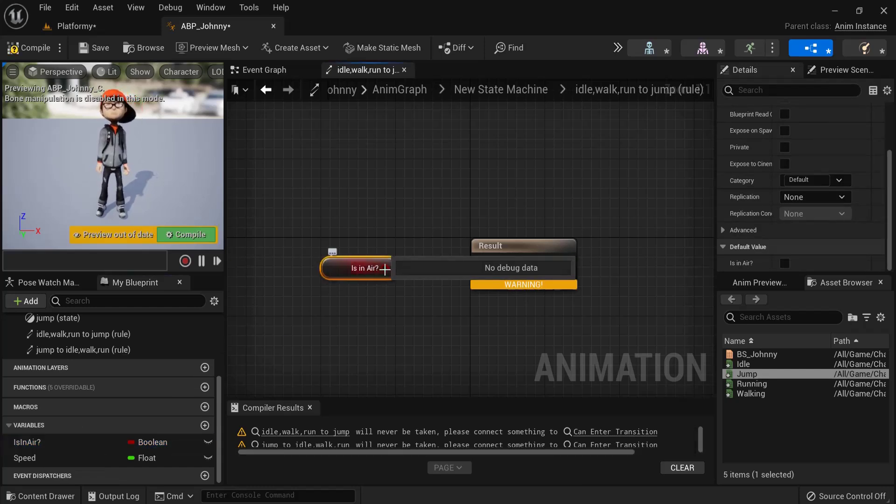
left_click_drag(384, 268, 481, 264)
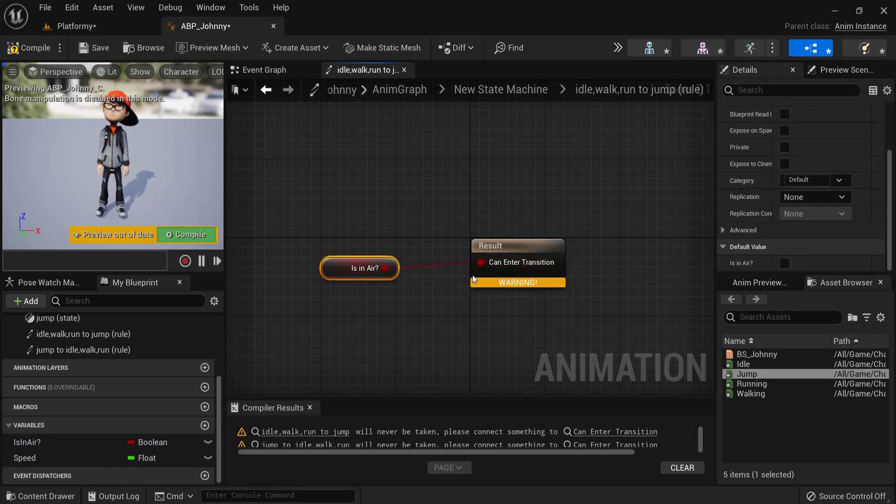
left_click(29, 48)
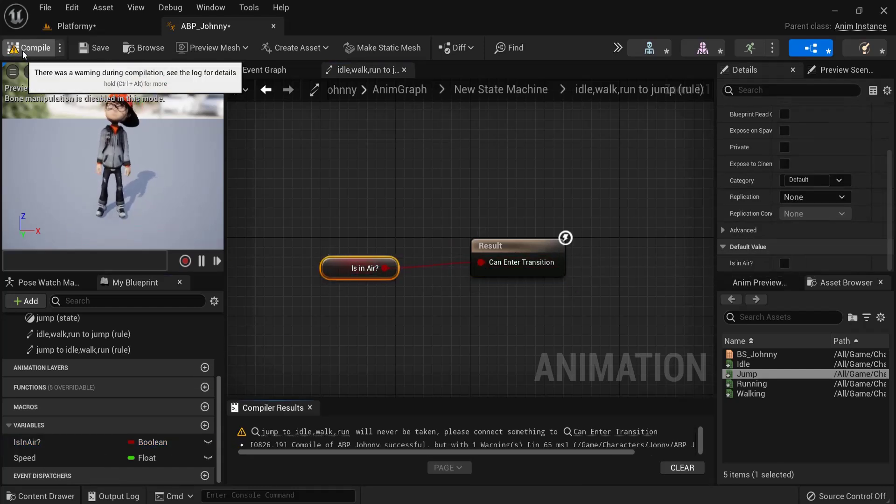
Step: In the jump to idle,walk,run rule, route an IsInAir? getter through a NOT Boolean node into Can Enter Transition and compile
left_click(267, 91)
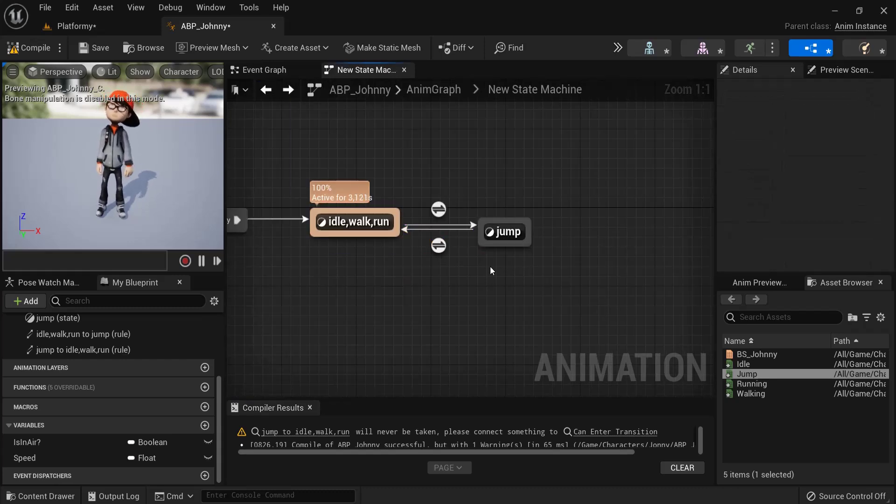
double_click(438, 247)
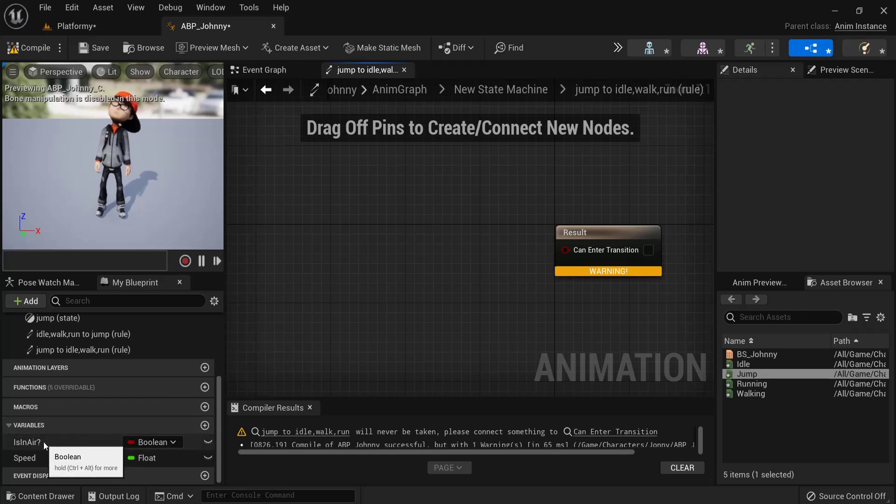
left_click_drag(43, 442, 330, 264)
left_click(357, 290)
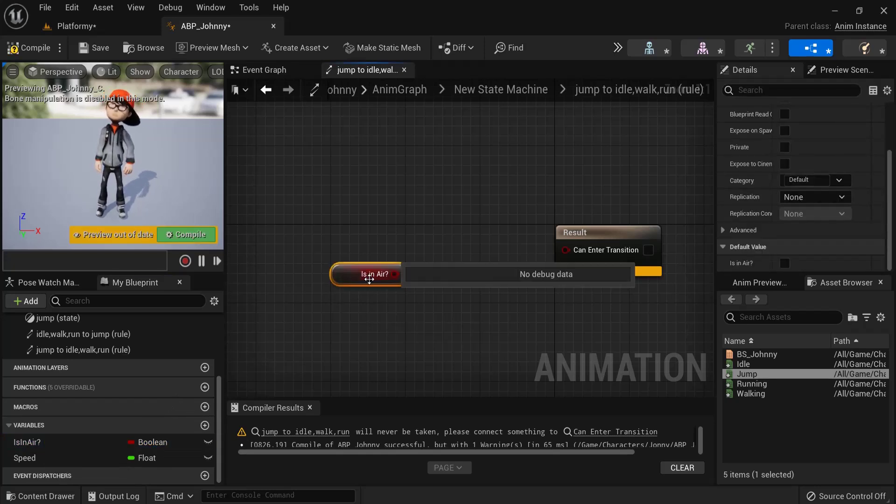
left_click_drag(394, 274, 439, 269)
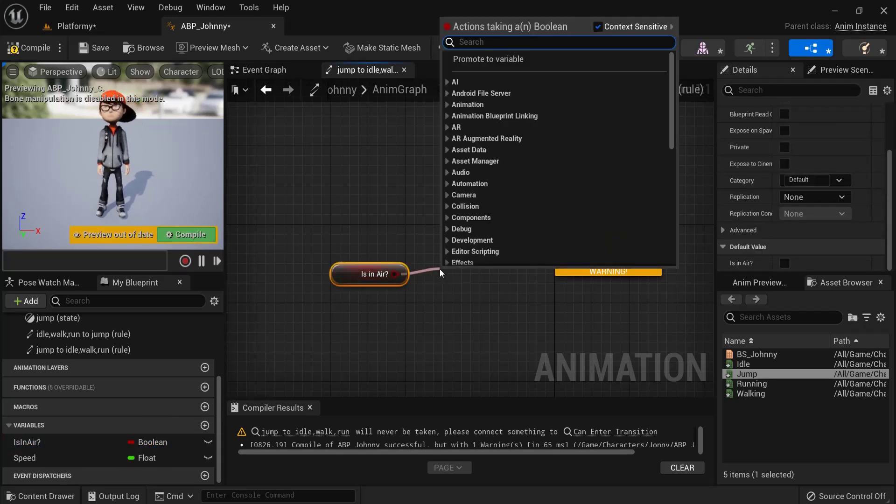
type("not boo")
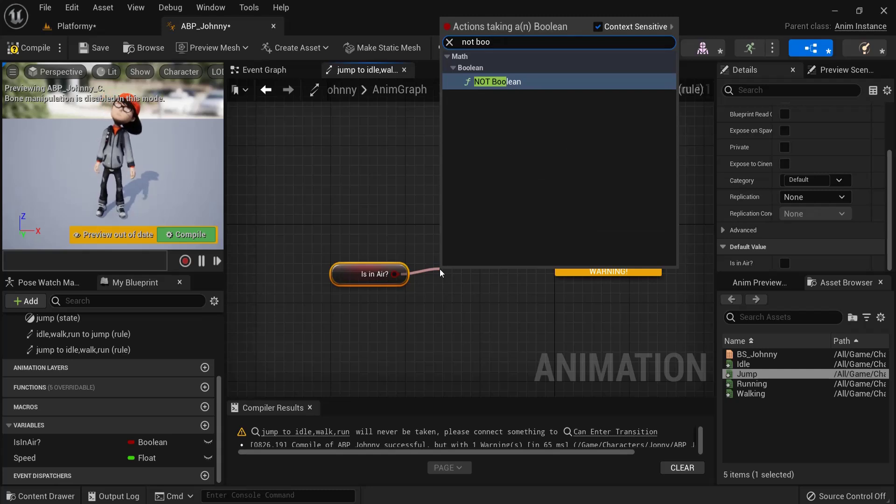
left_click(497, 81)
left_click_drag(526, 286, 563, 246)
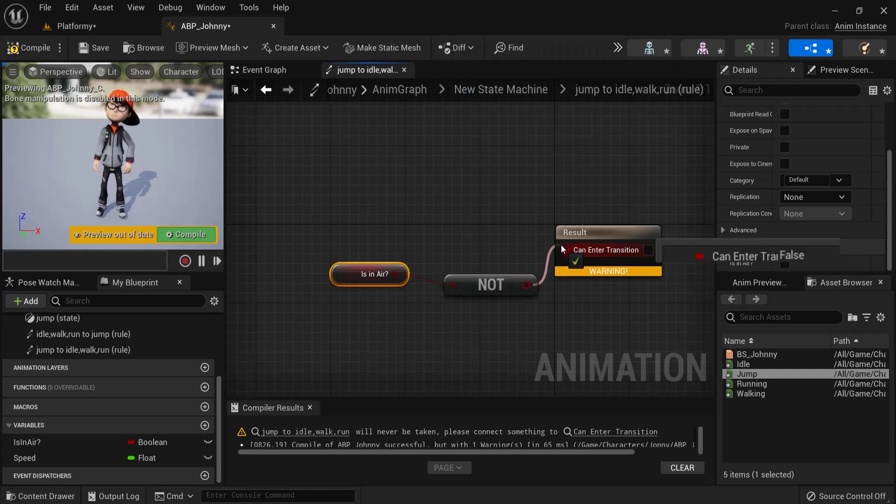
left_click_drag(367, 238, 485, 247)
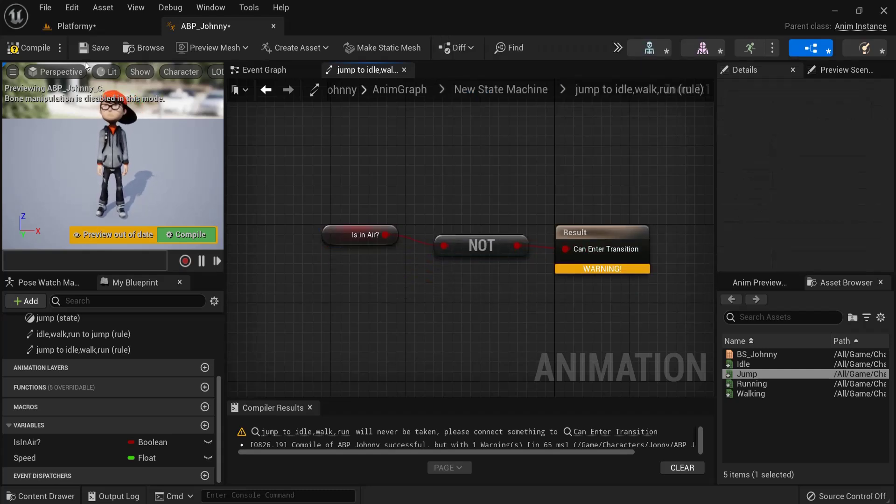
left_click(29, 48)
left_click(266, 89)
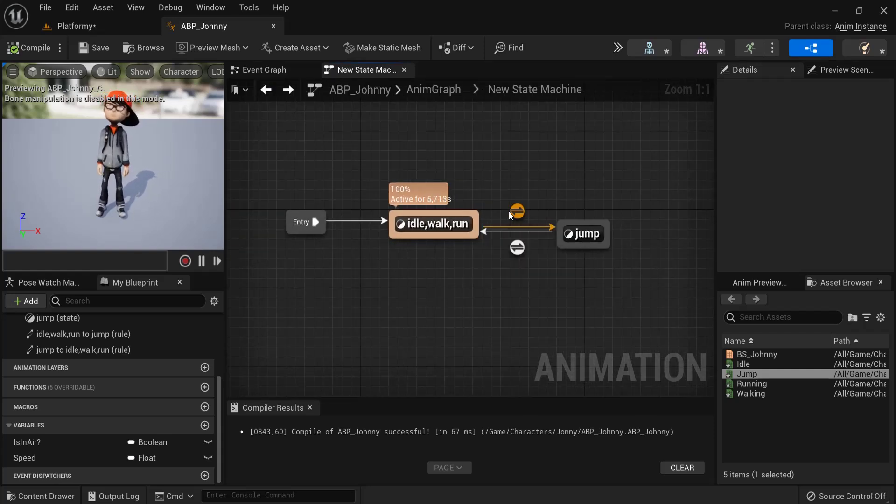
Step: Close the ABP_Johnny blueprint and open BP_ThirdPersonCharacter from the ThirdPerson Blueprints folder
mouse_move(517, 213)
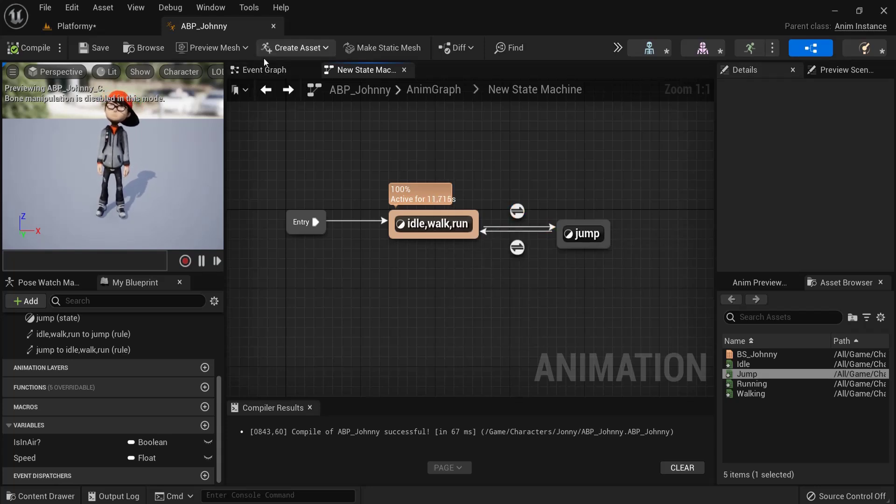
left_click(273, 26)
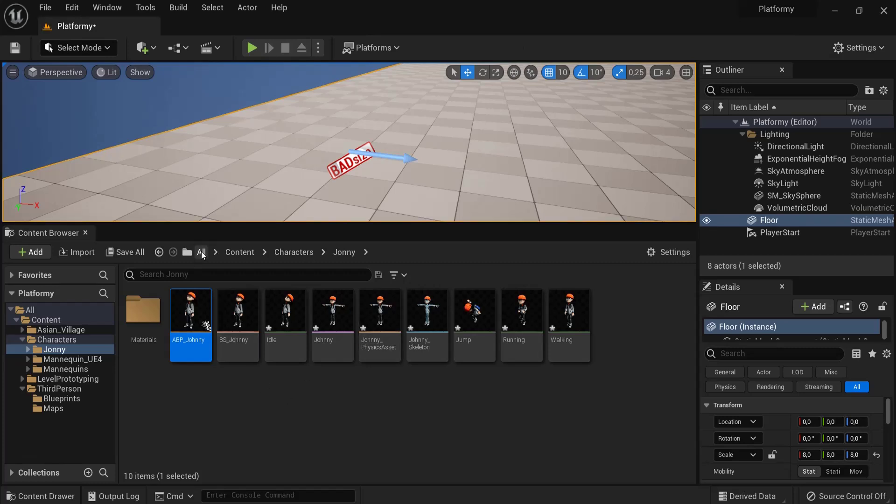
left_click(239, 253)
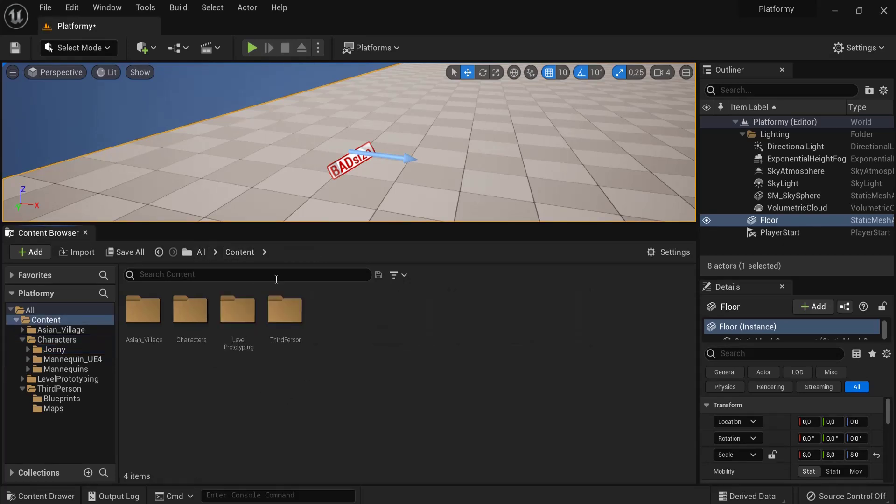
double_click(282, 312)
double_click(152, 331)
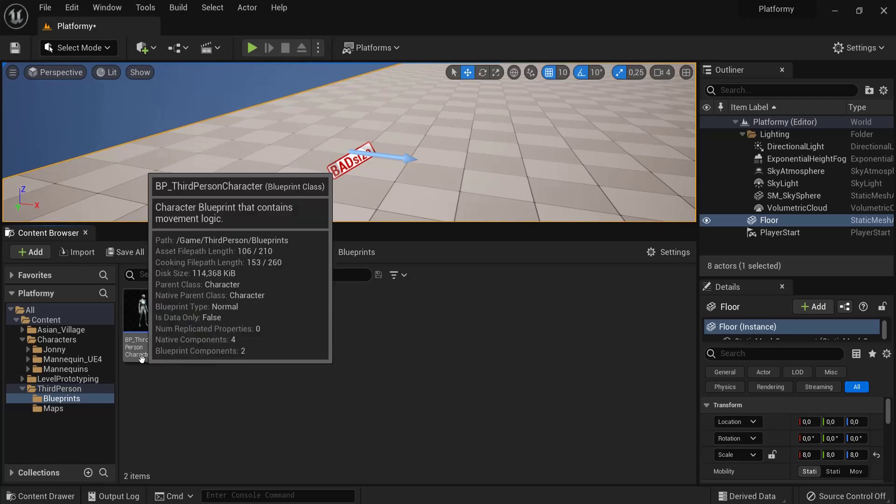
double_click(143, 316)
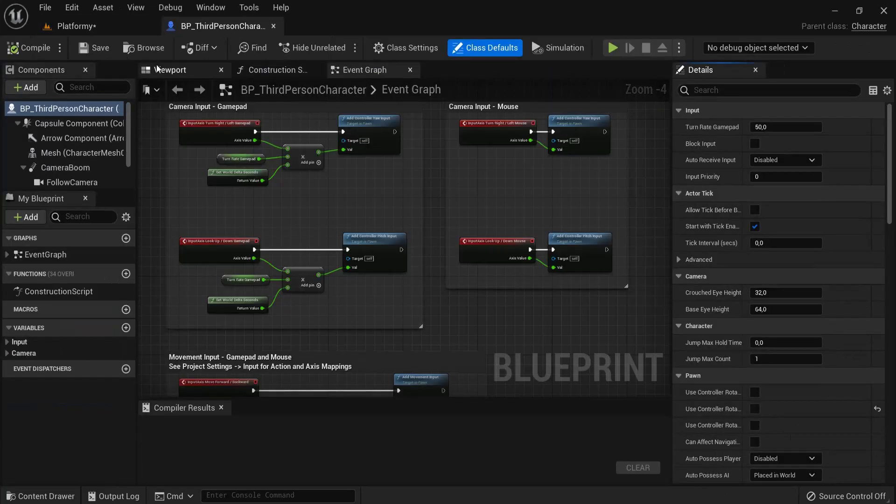
Step: Set the skeletal mesh of the third-person character's Mesh component to Johnny
left_click(161, 70)
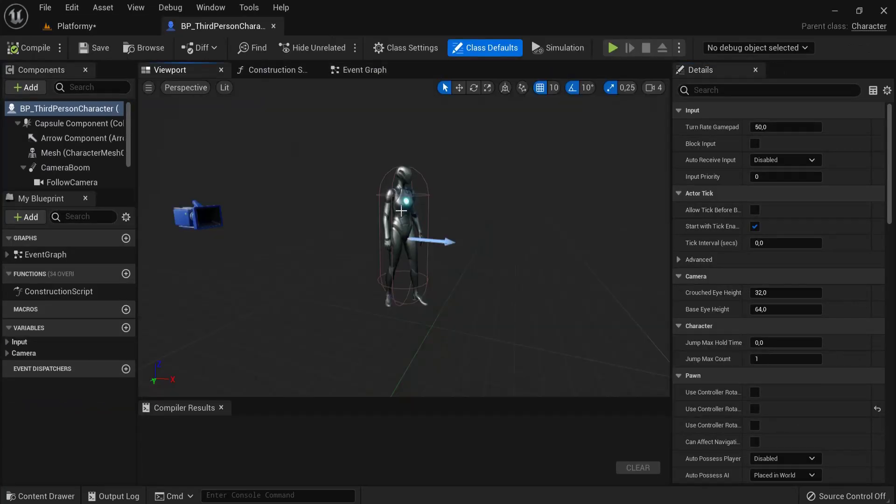
left_click(405, 202)
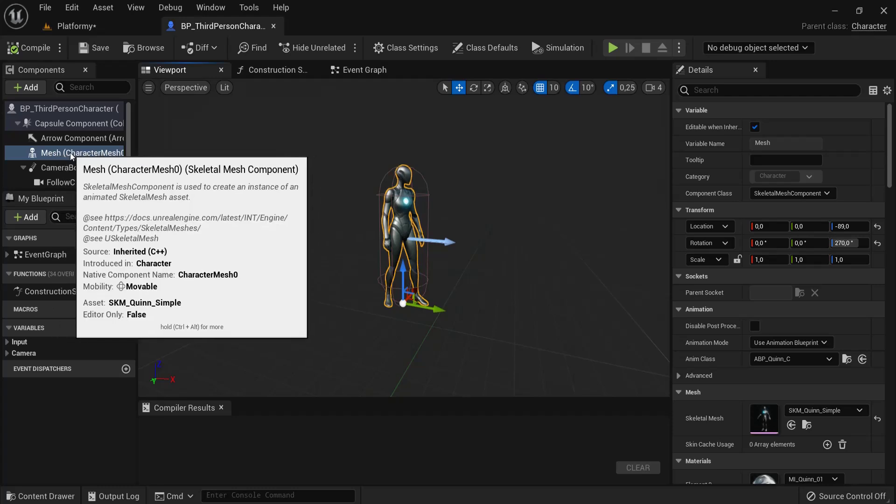
scroll(780, 359, "down", 3)
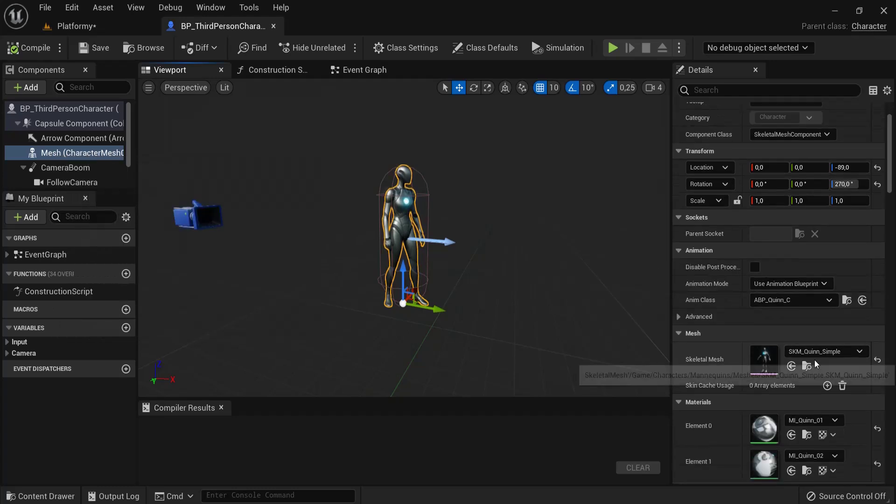
left_click(818, 352)
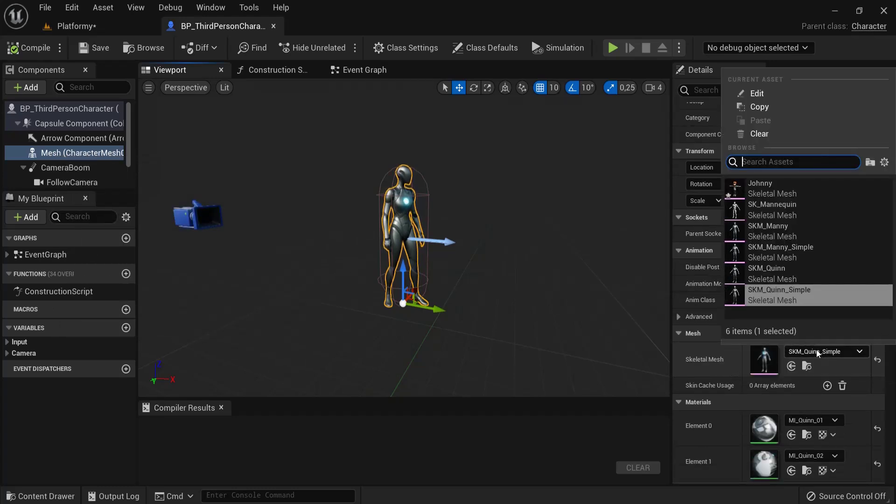
left_click(767, 193)
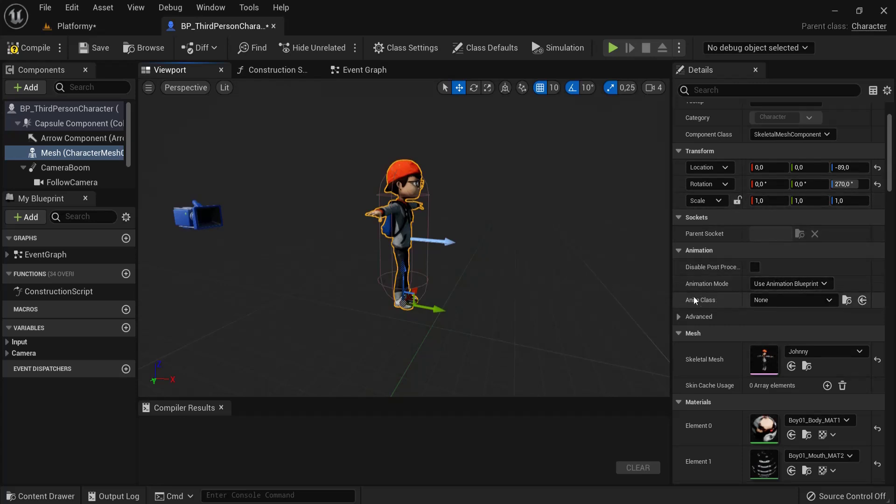
Step: Set the Mesh component's Anim Class to ABP_Johnny, and compile and save the character blueprint
left_click(782, 300)
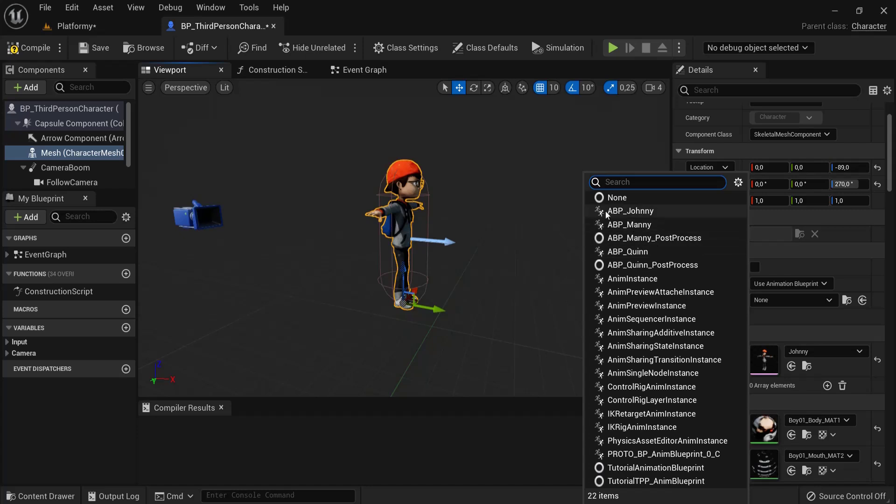
left_click(647, 213)
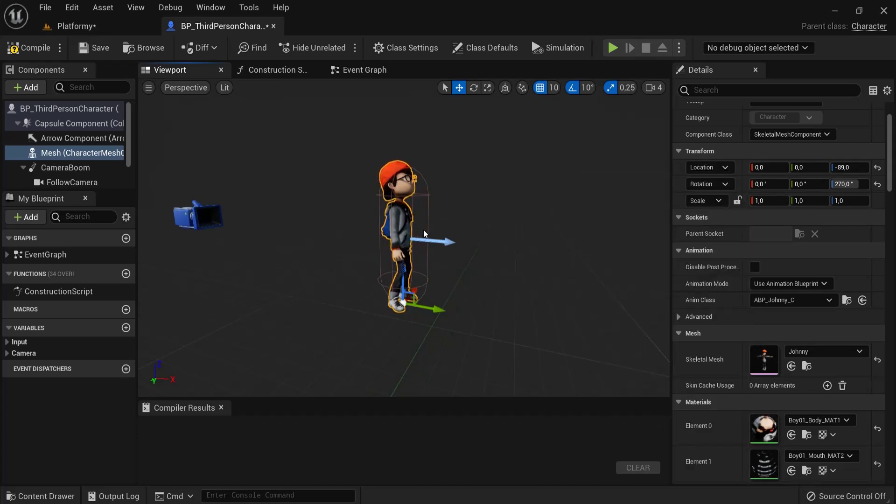
left_click(28, 47)
left_click(95, 48)
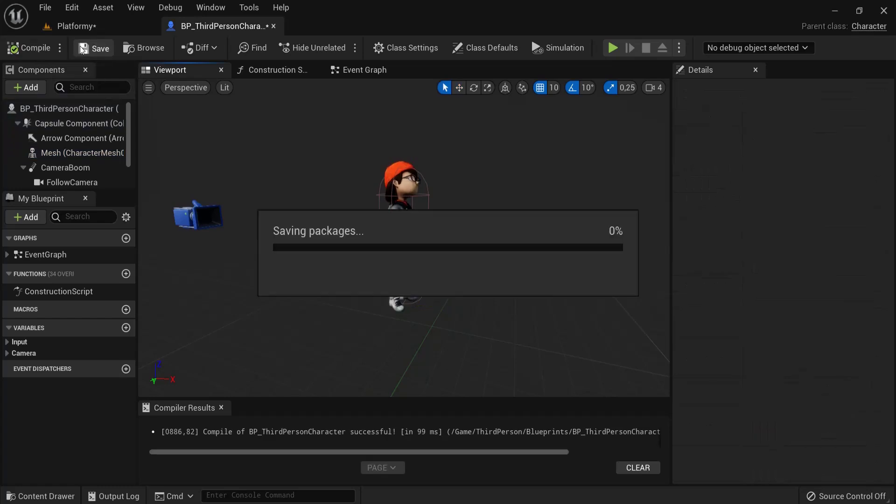
Step: Play-test the character in the preview, moving Johnny around and jumping, and end the play session
left_click(613, 48)
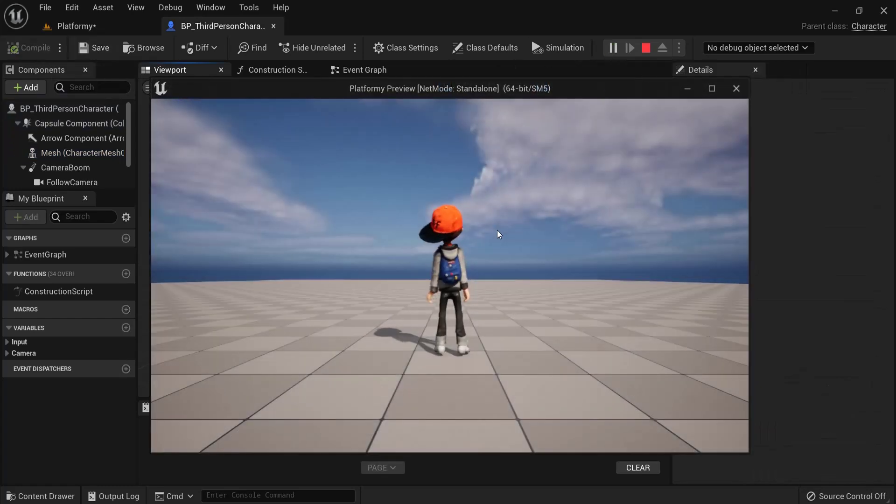
key("d")
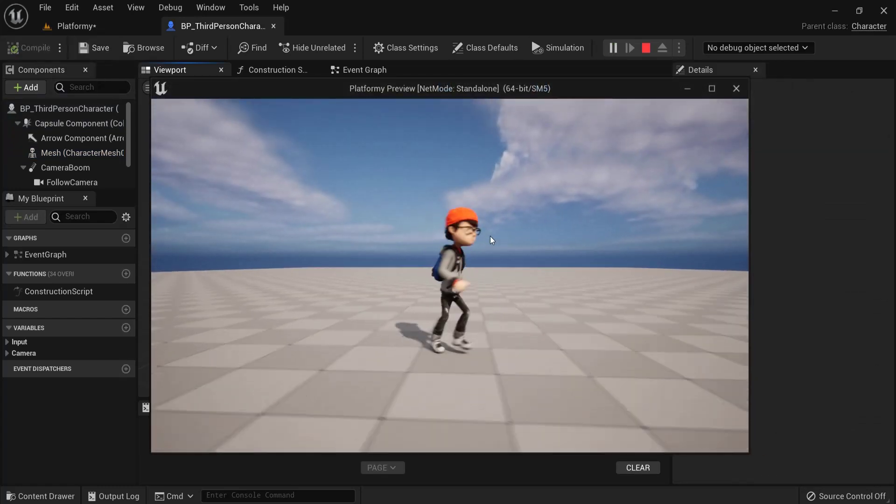
key("space")
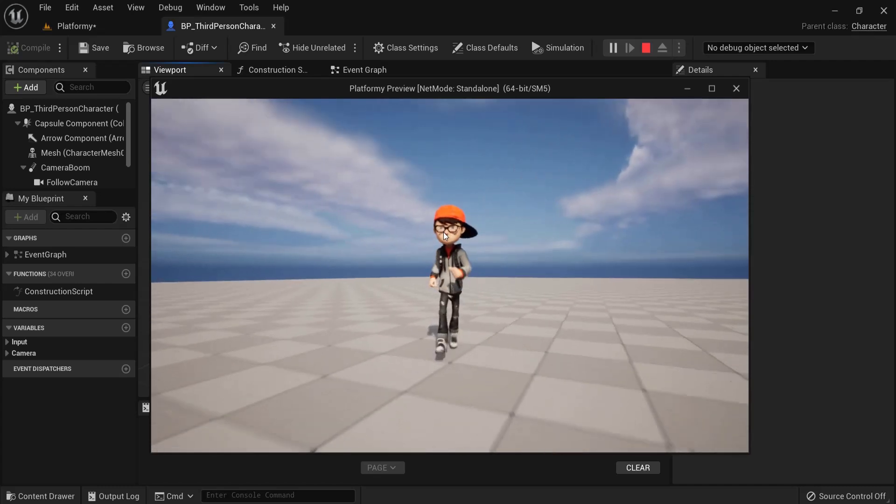
key("space")
key("d")
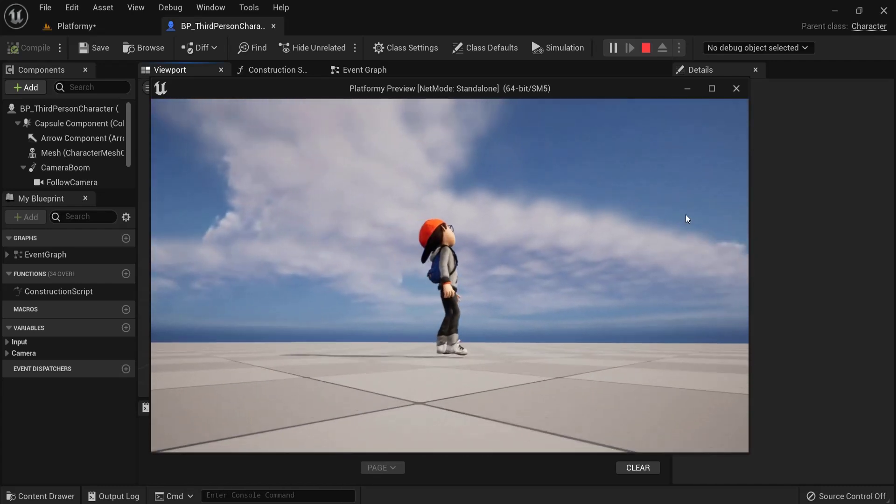
key("Escape")
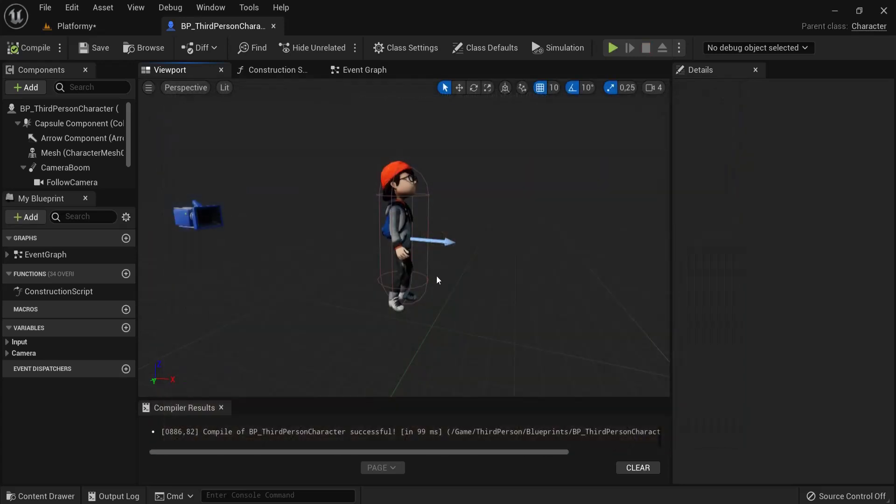
Step: Turn off grid, rotation and scale snapping, adjust the Johnny mesh vertically within its capsule, and compile and save the blueprint
left_click(404, 221)
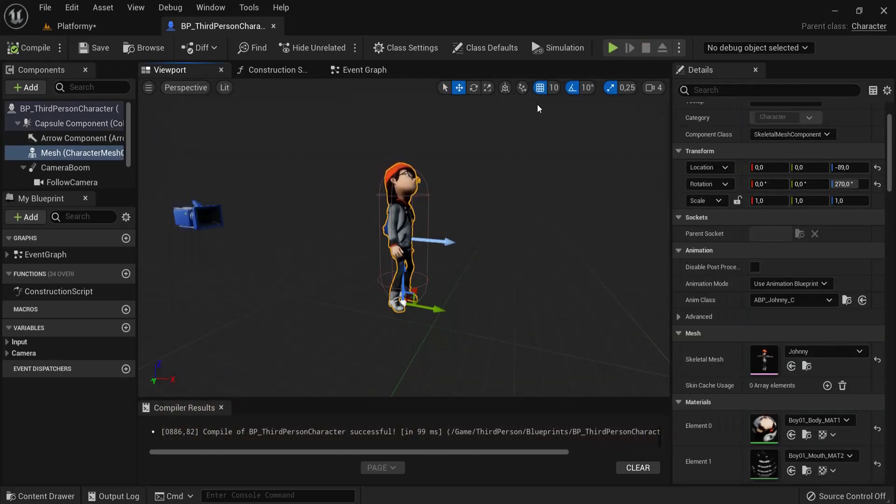
left_click(571, 88)
left_click(610, 87)
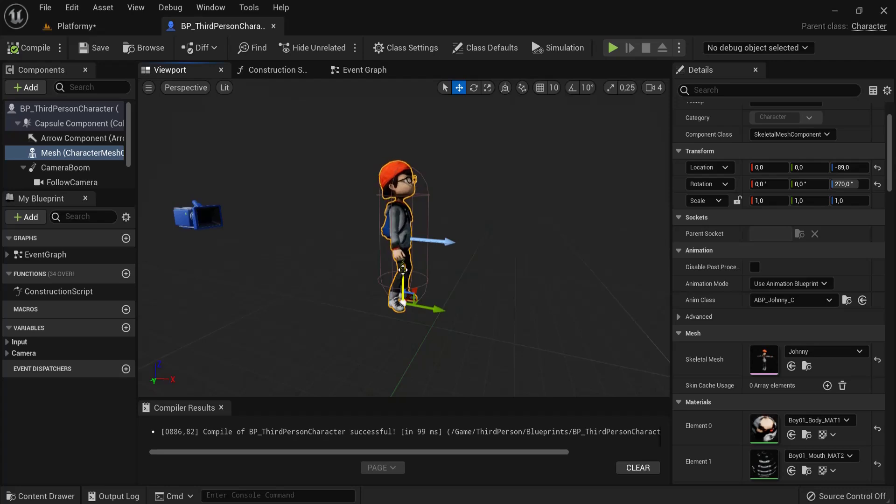
left_click(29, 48)
left_click(96, 48)
Step: Play-test the adjusted character again, running Johnny in several directions and jumping to check how his feet meet the ground
left_click(612, 48)
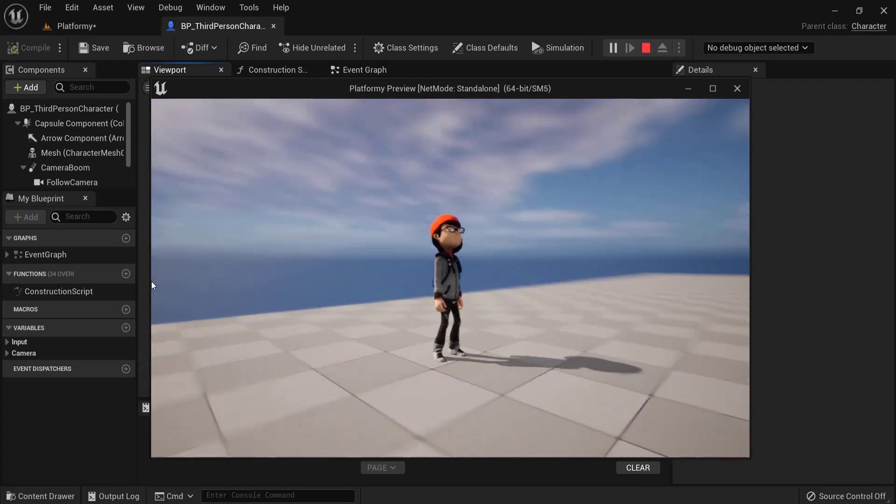
key("d")
key("w")
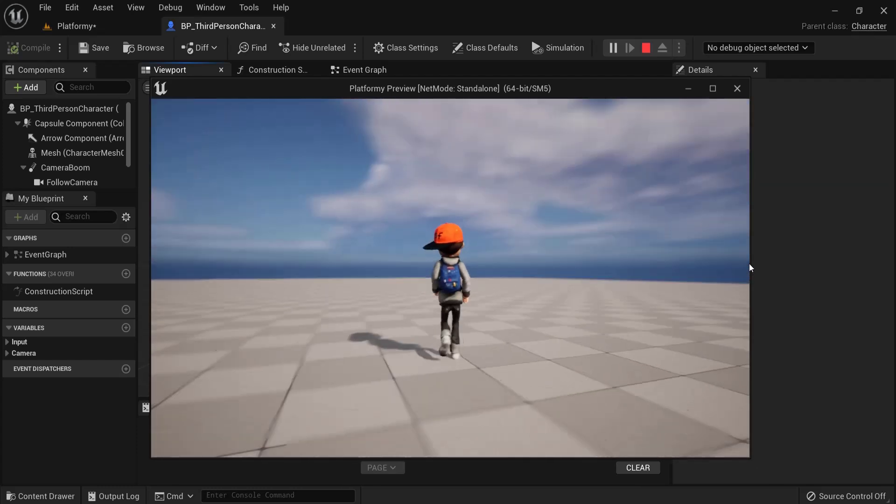
key("space")
key("d")
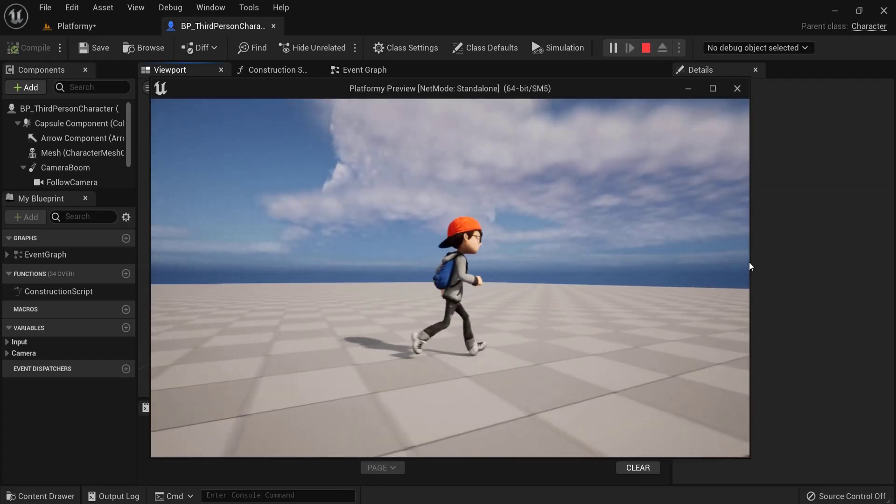
key("s")
key("d")
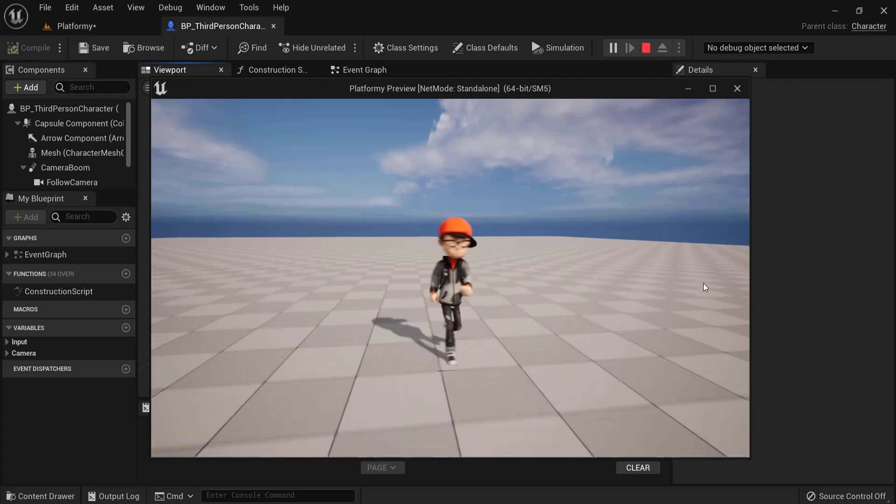